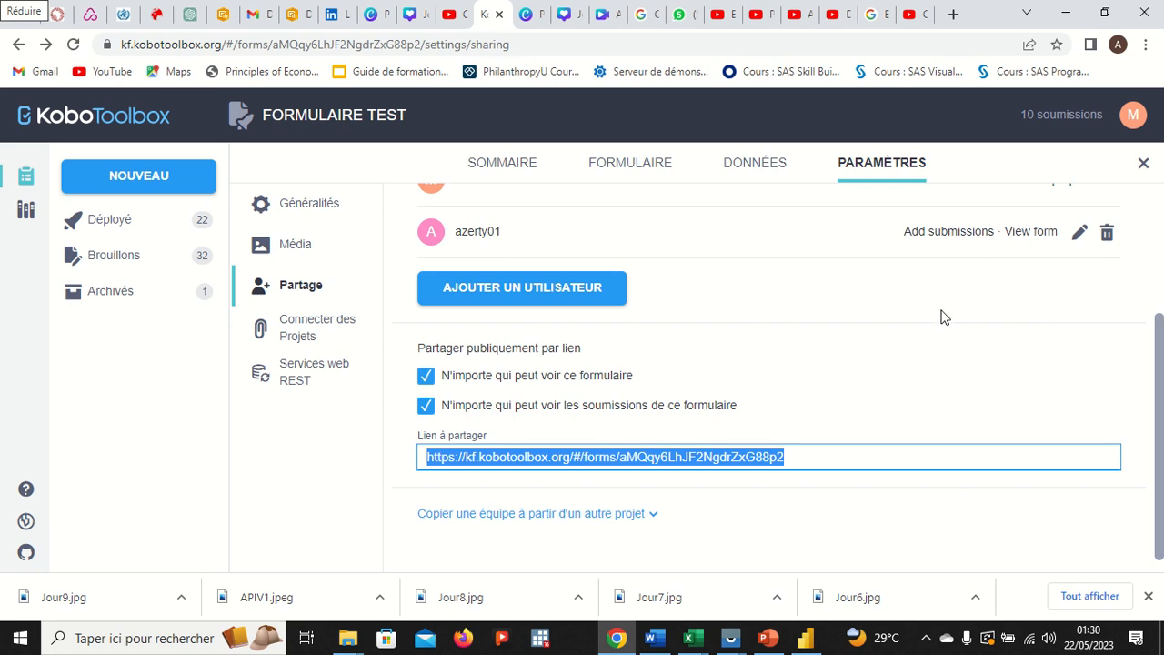
Open the summary of the deployed project FORMULAIRE TEST
left_click(1020, 176)
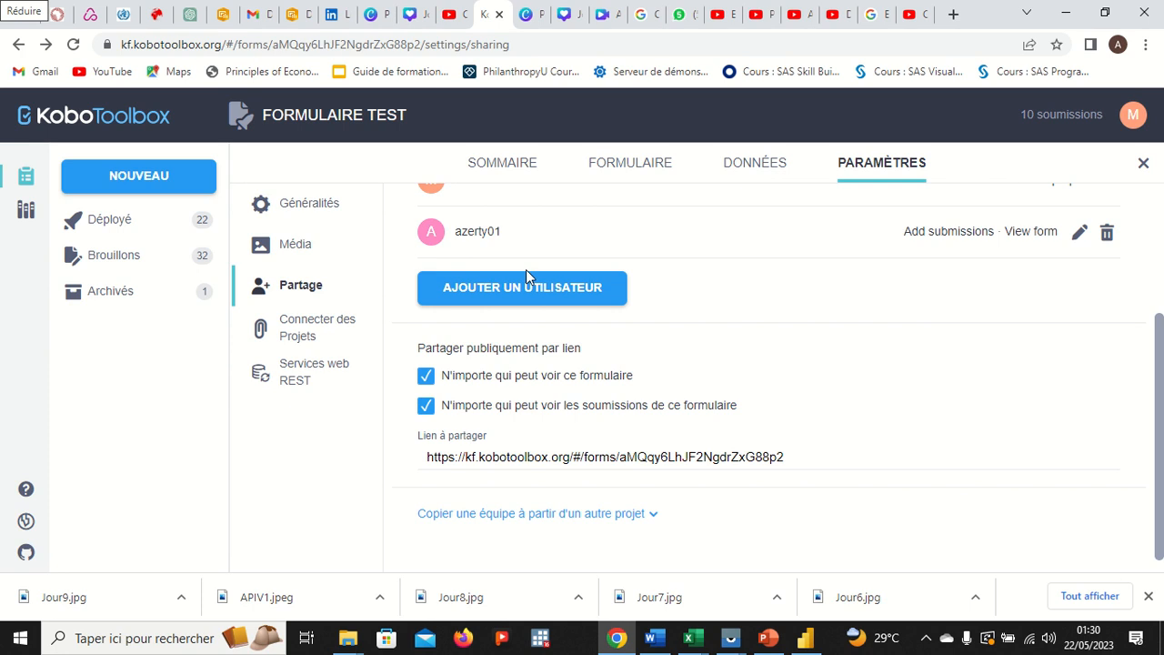
left_click(121, 264)
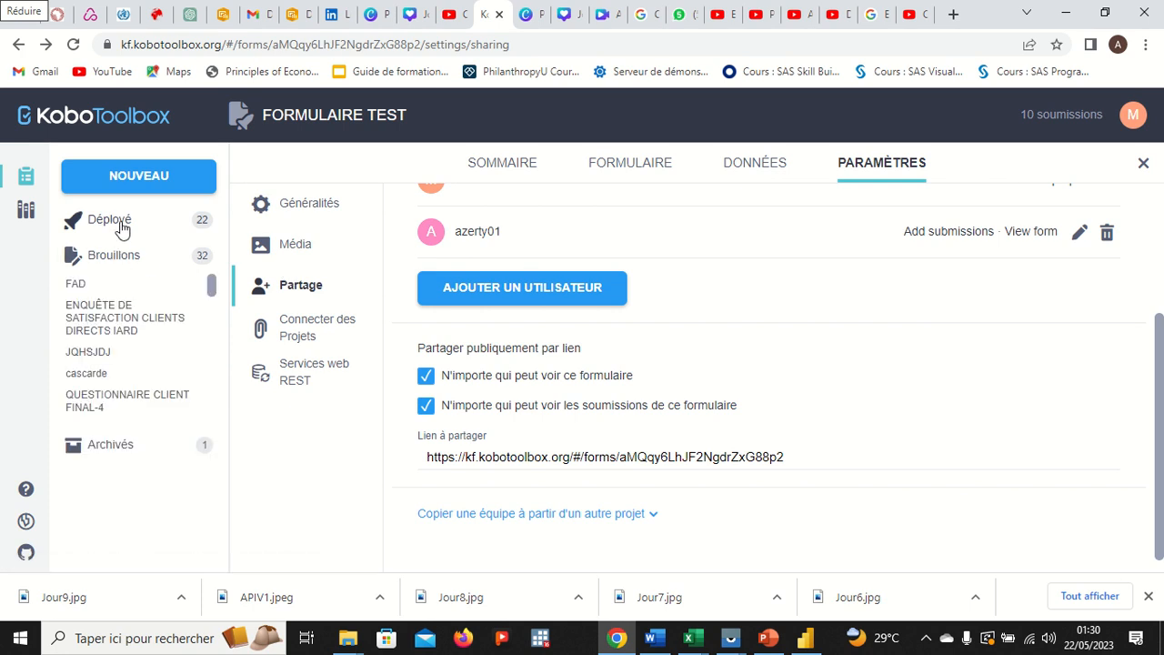
left_click(119, 226)
left_click(136, 251)
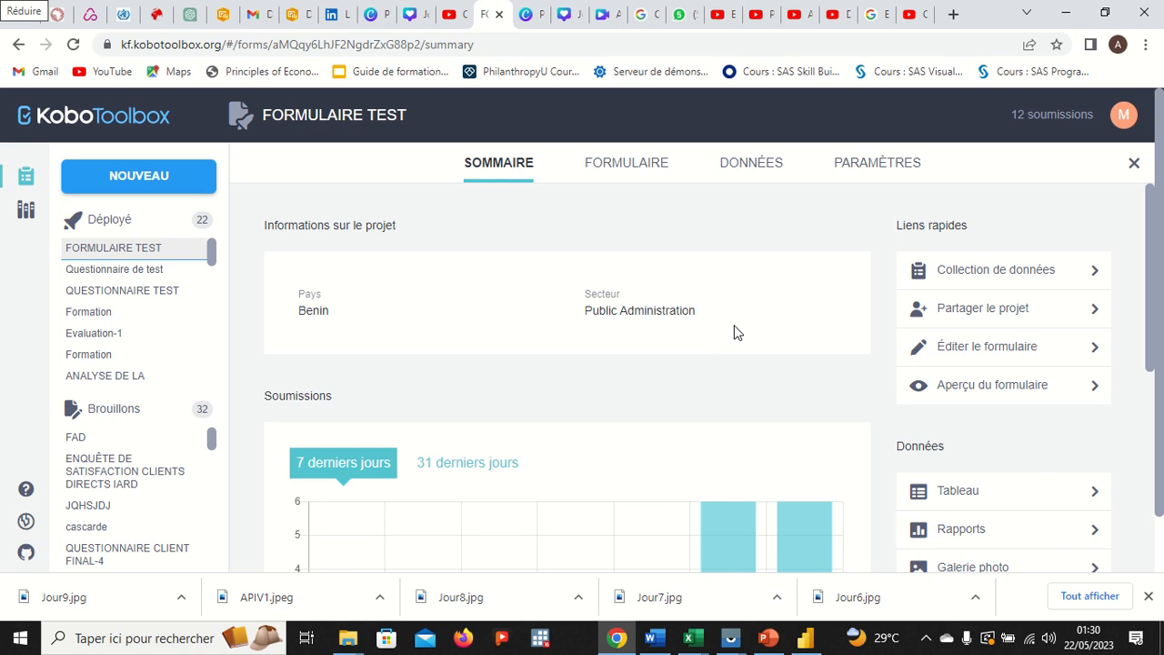
mouse_move(663, 641)
left_click(664, 579)
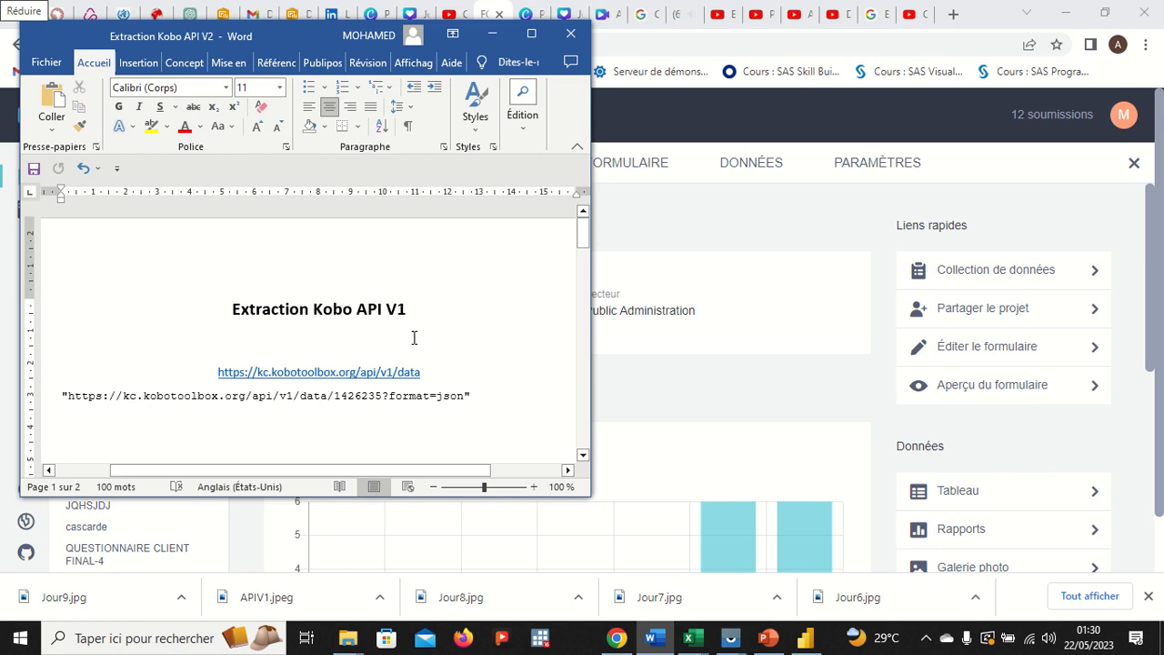
left_click_drag(426, 373, 217, 376)
key("ctrl+c")
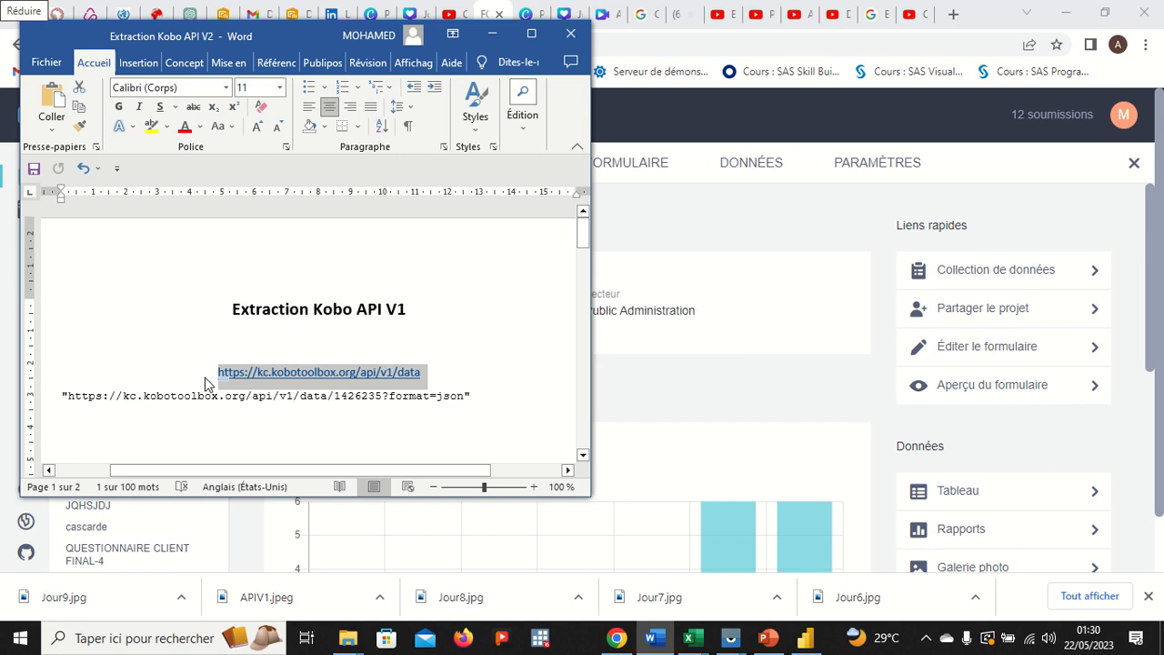
left_click(490, 35)
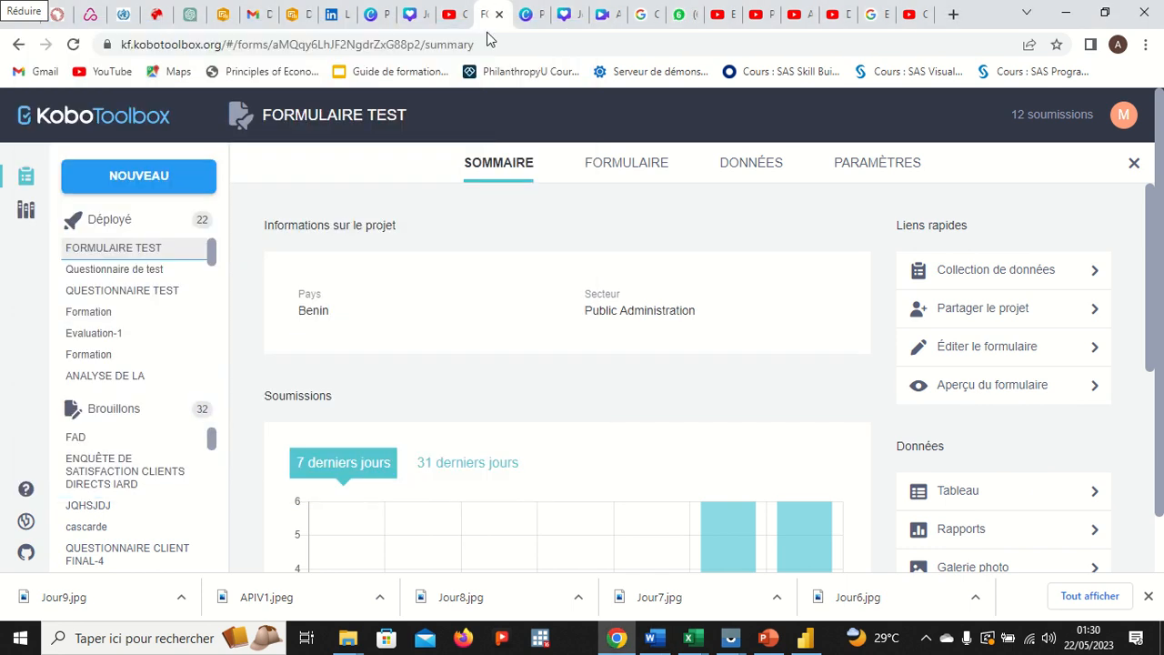
left_click(489, 44)
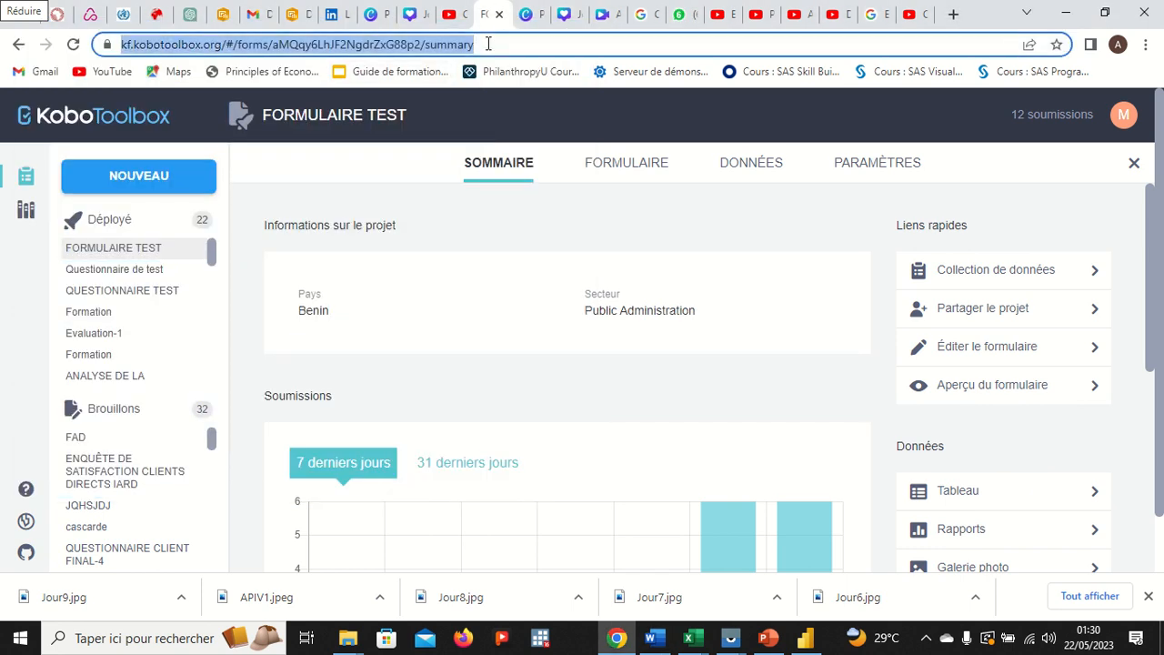
key("BackSpace")
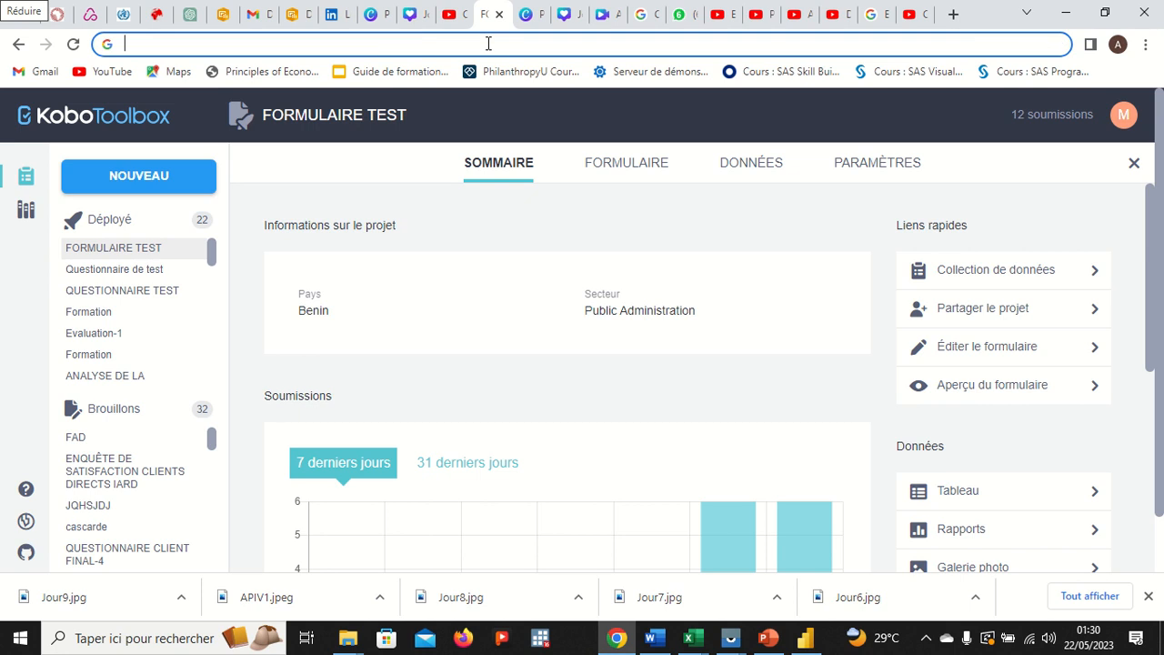
key("ctrl+v")
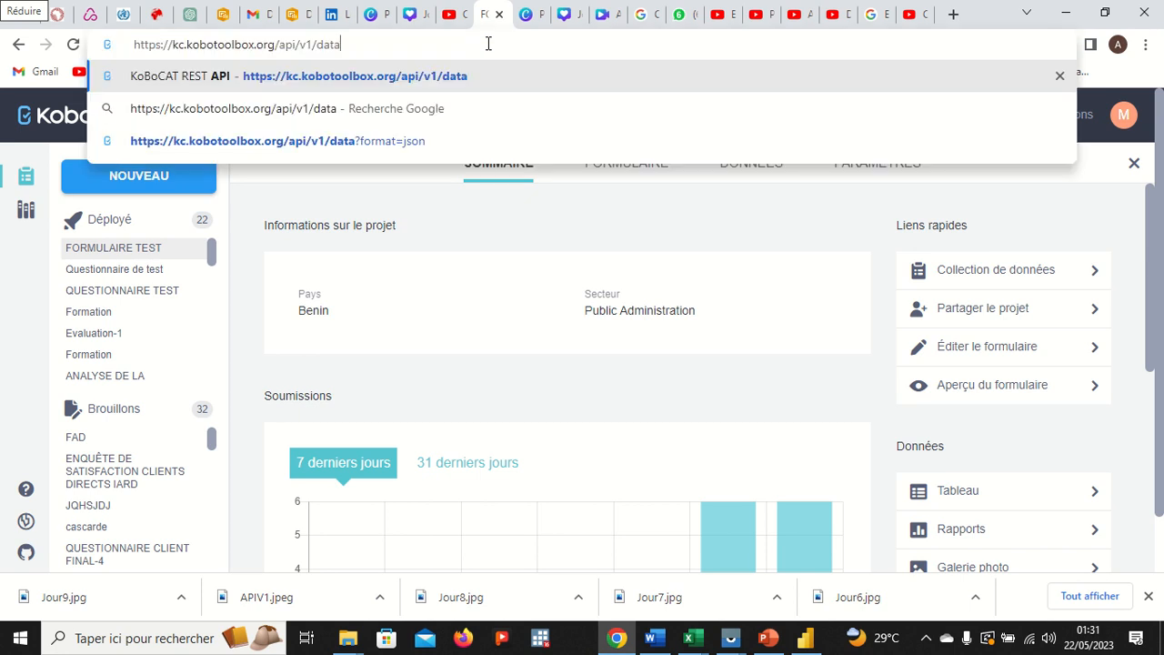
key("Return")
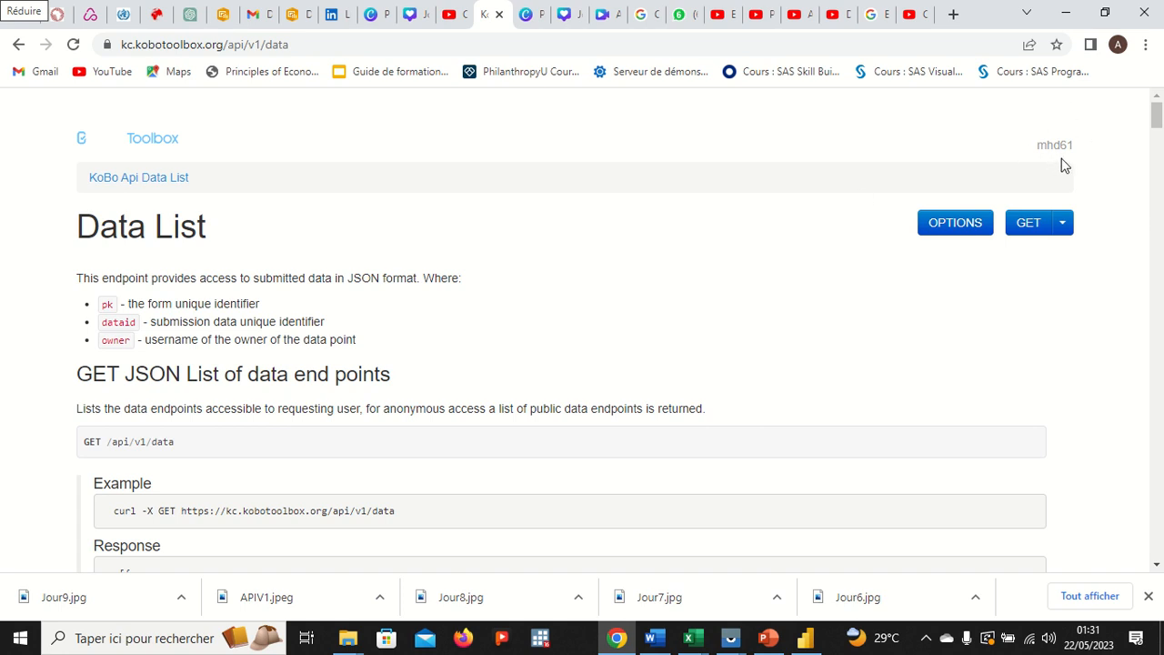
left_click(1065, 227)
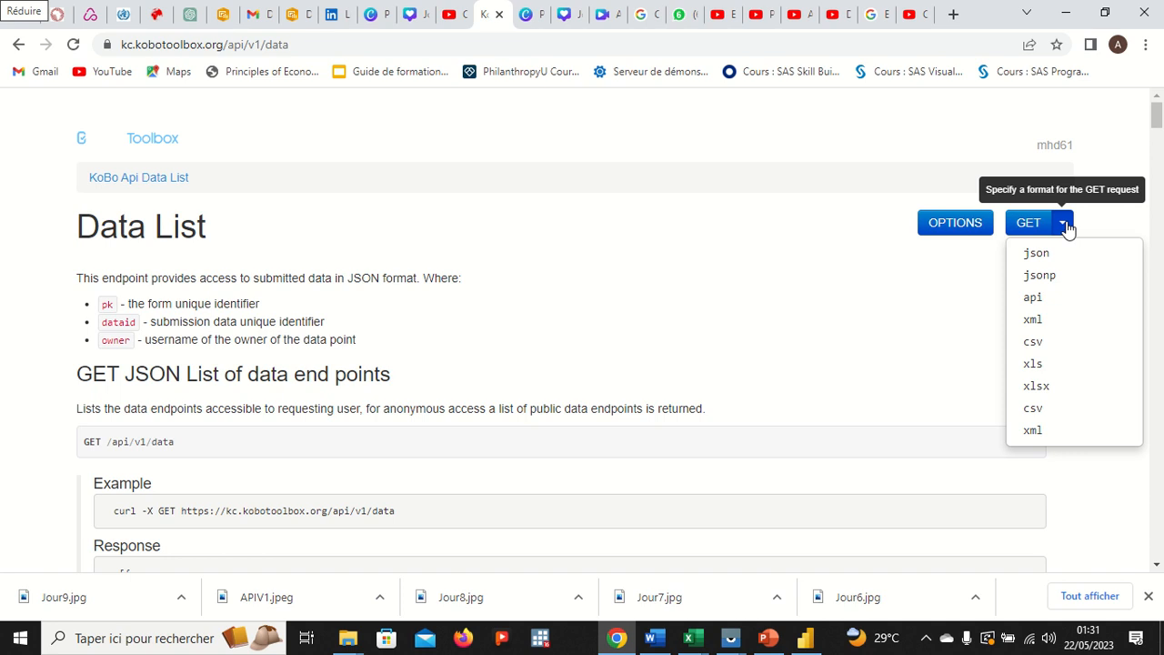
left_click(1053, 254)
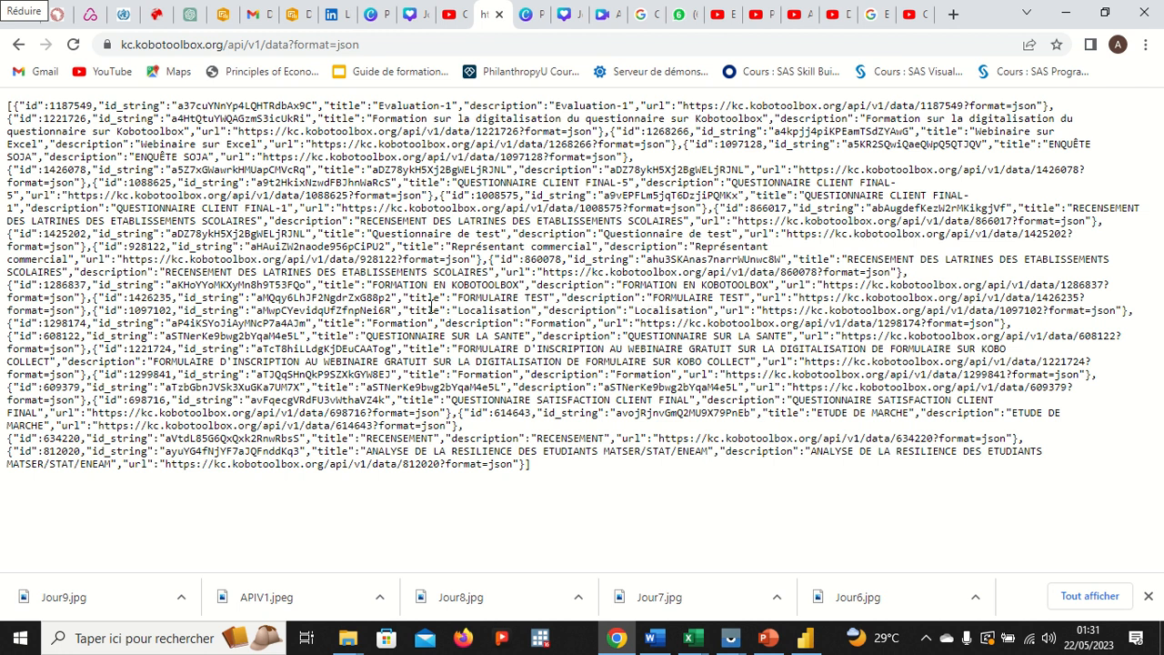
left_click_drag(410, 298, 796, 299)
left_click(796, 298)
left_click_drag(799, 297, 1087, 298)
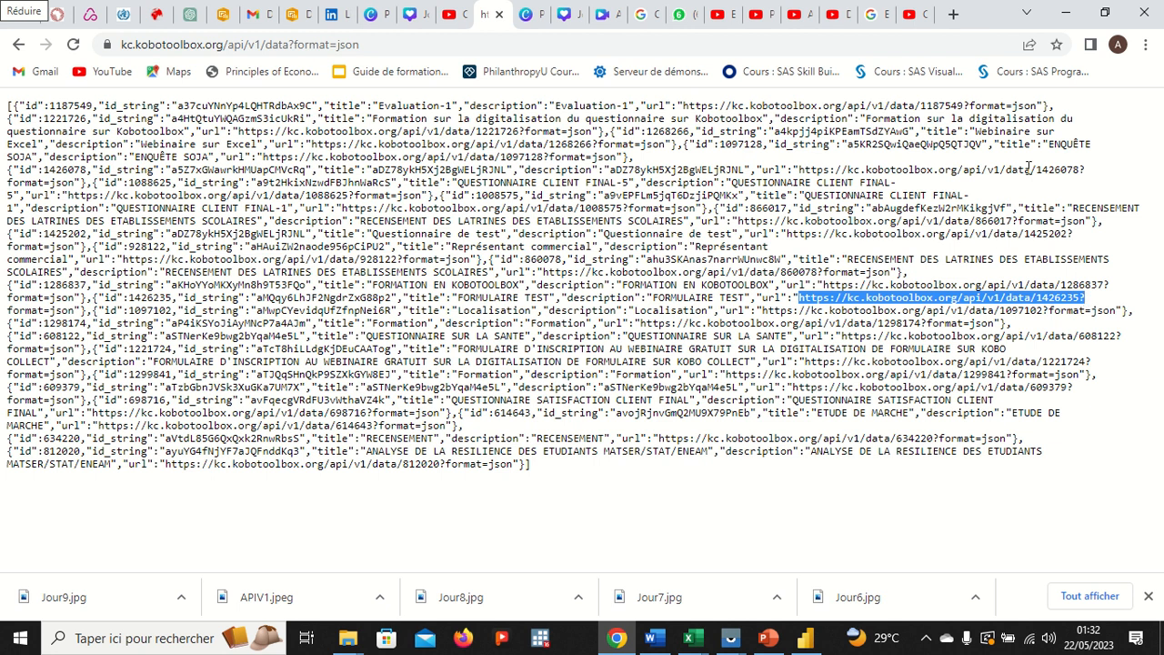
left_click(809, 642)
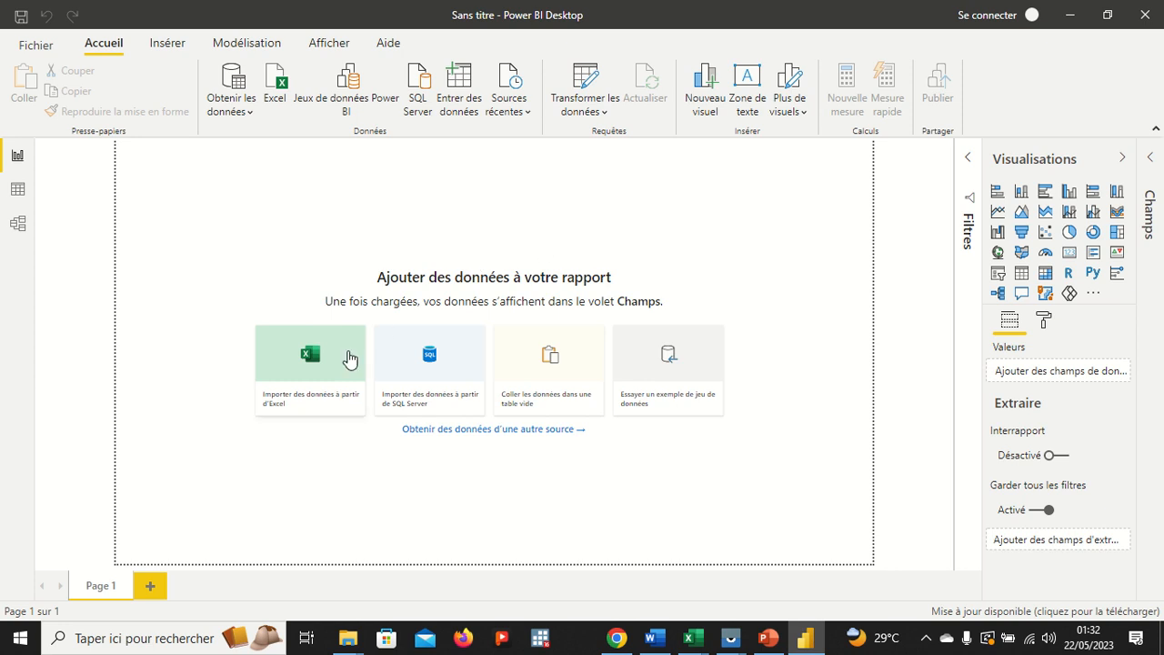
left_click(249, 113)
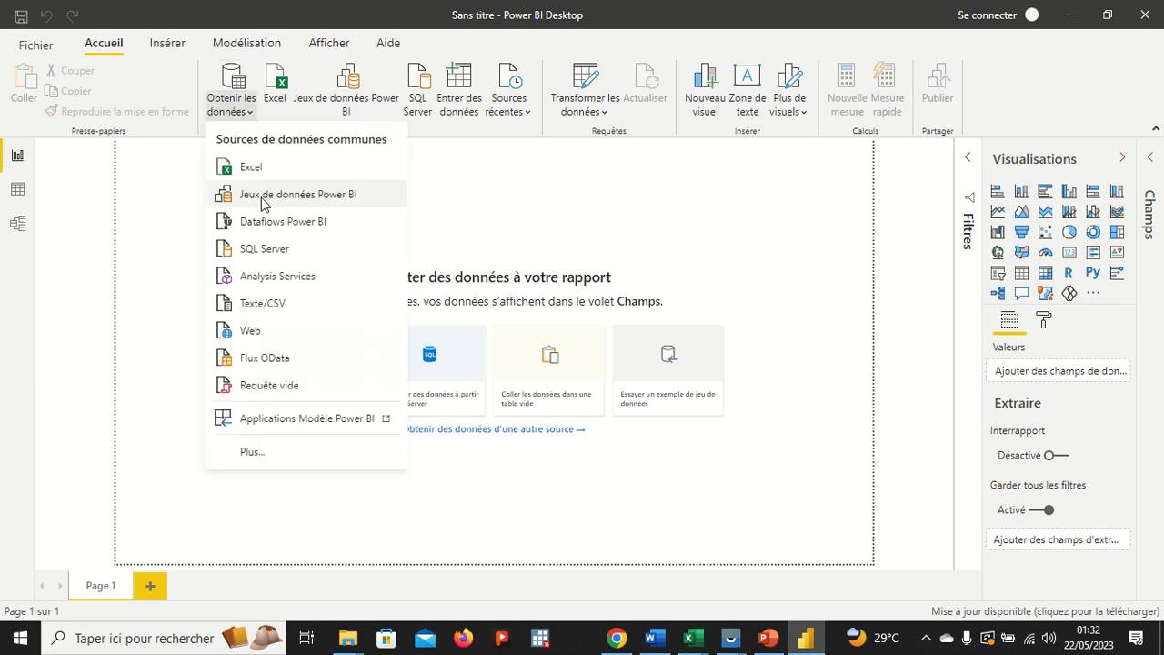
left_click(251, 332)
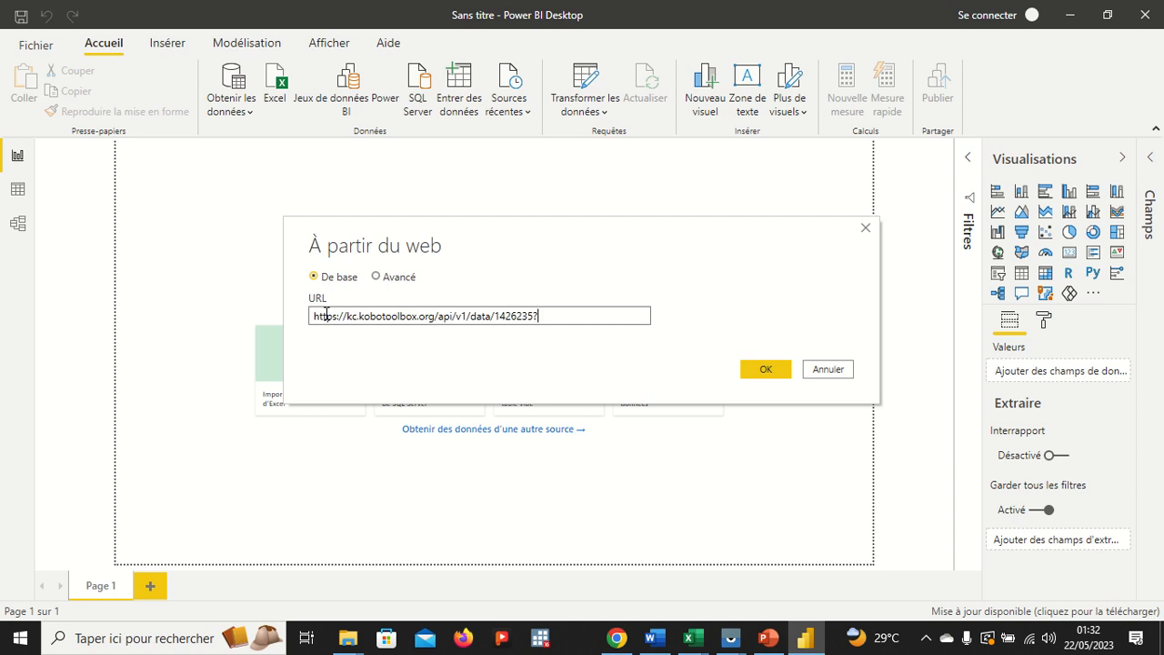
key("BackSpace")
type(";")
key("BackSpace")
type(".xlsx")
left_click(766, 371)
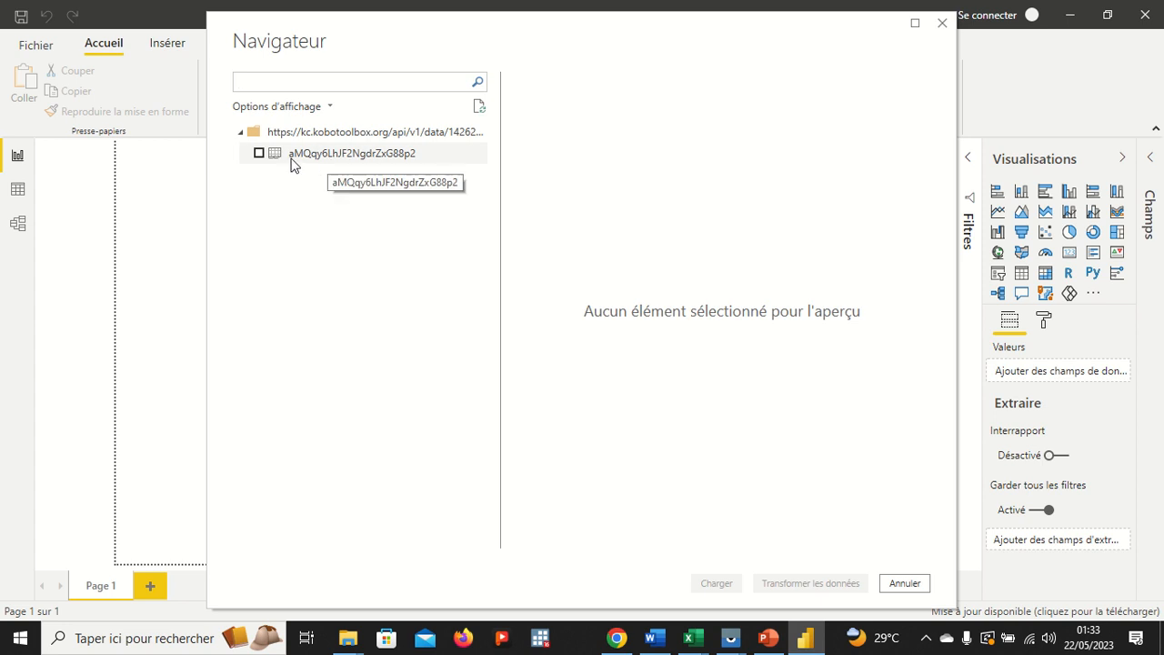
Load the table aMQqy6LhJF2NgdrZxG88p2 into the report and show its list of fields
left_click(259, 154)
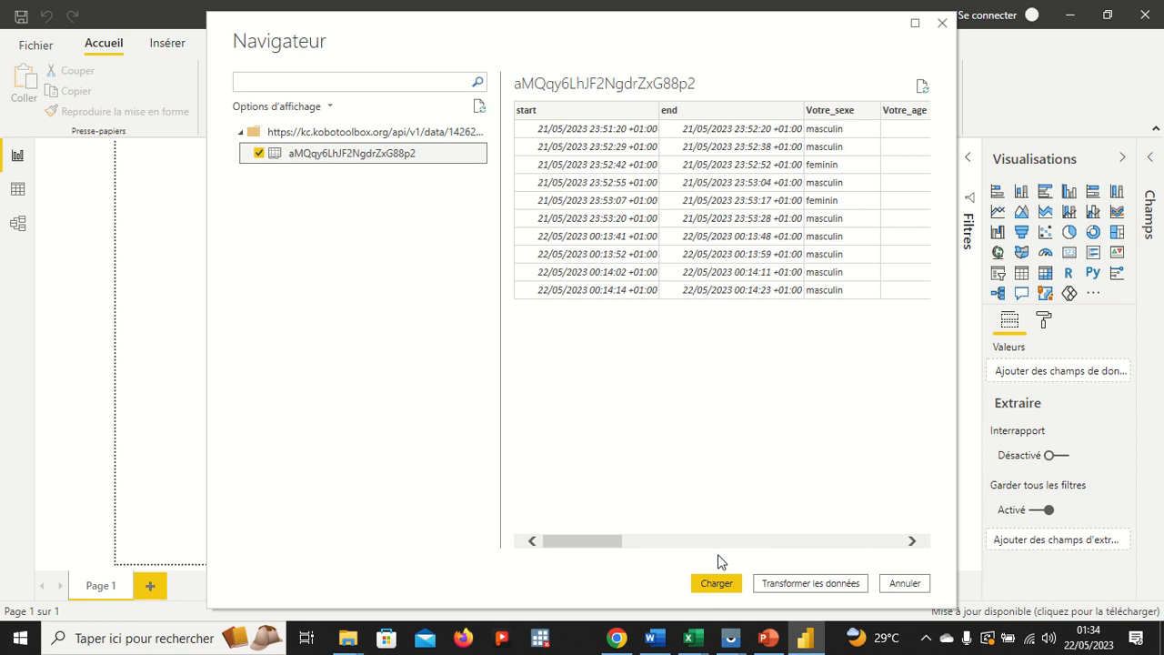
left_click(713, 585)
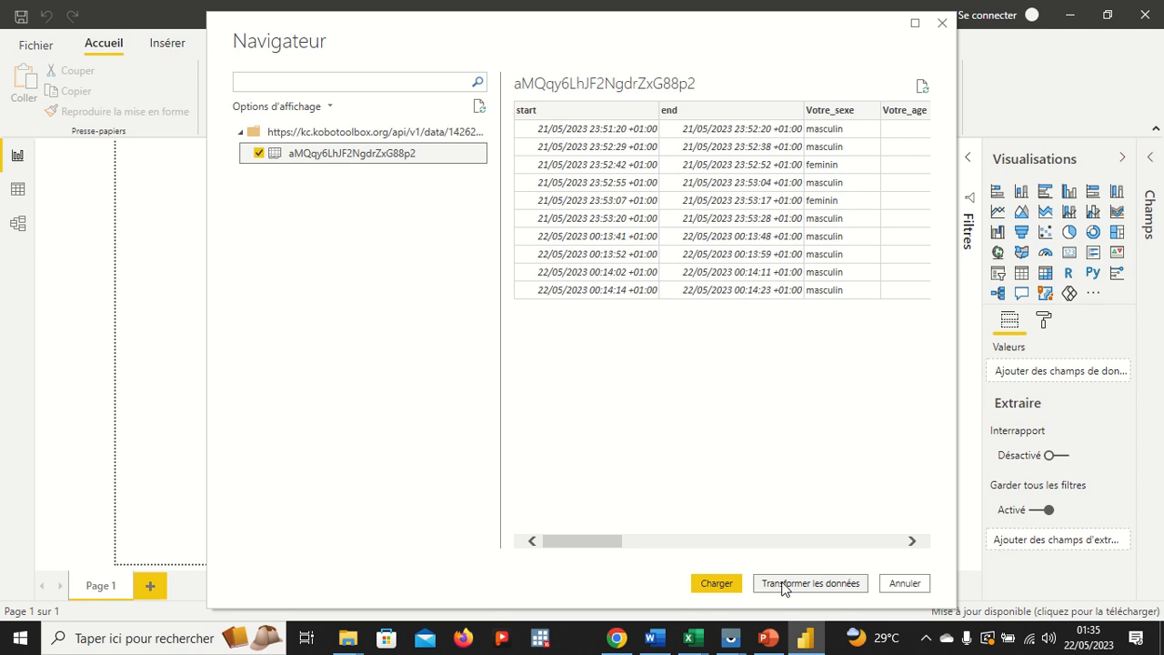
left_click(728, 584)
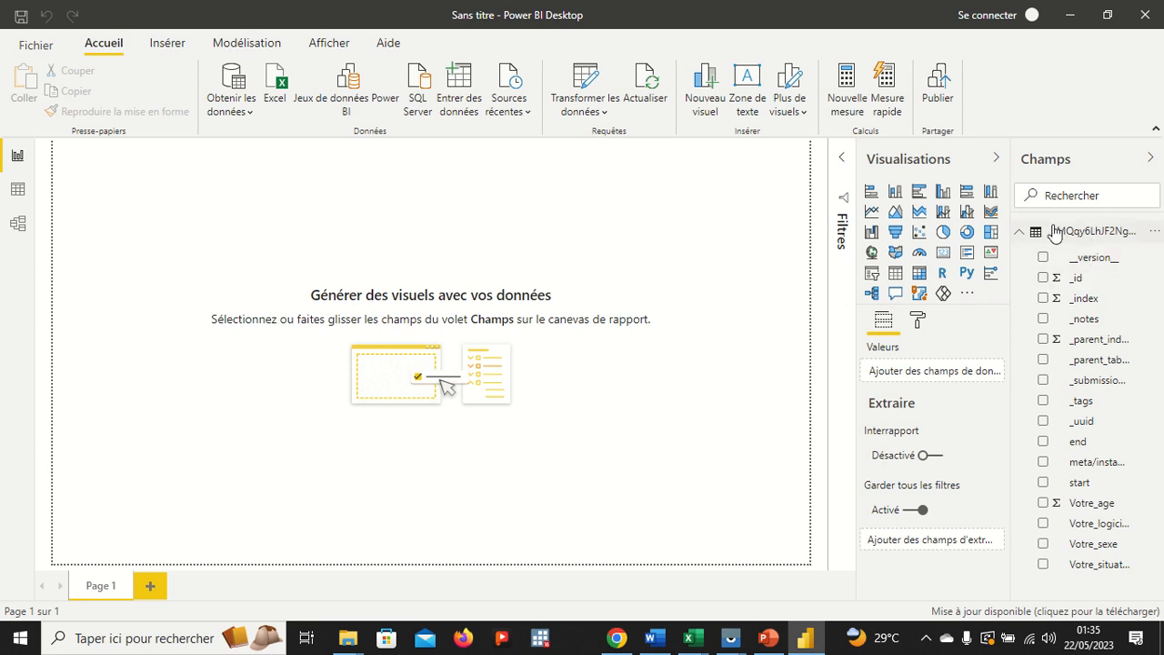
left_click(1022, 233)
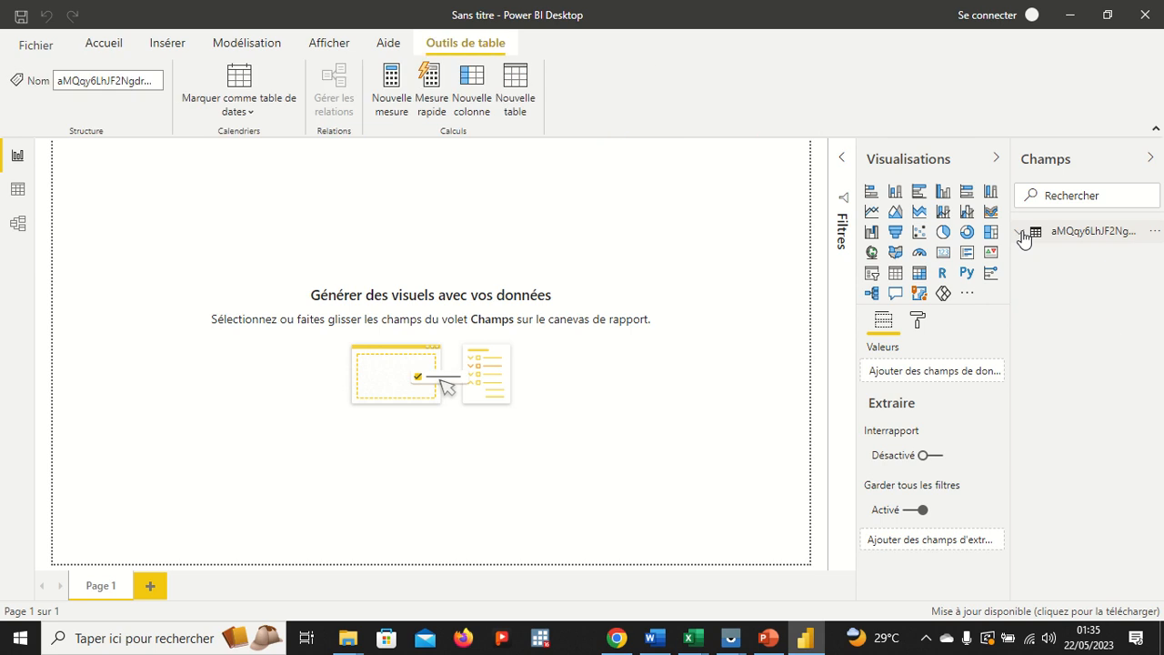
left_click(1021, 234)
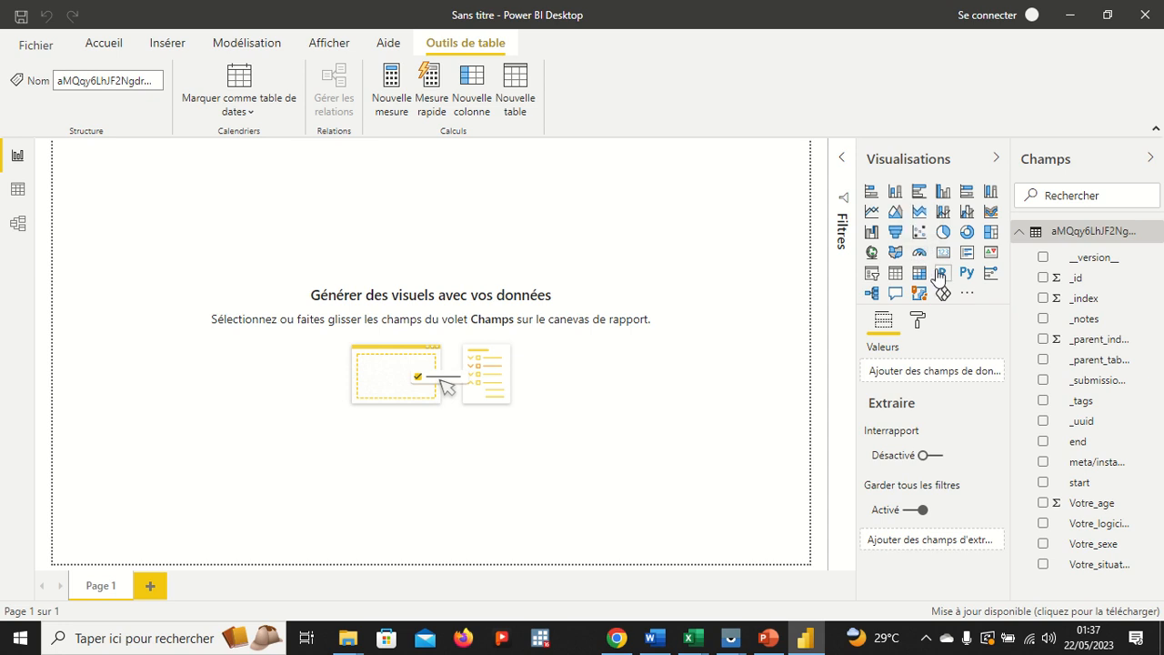
Create a donut chart with Votre_sexe as legend and its count as values, and enlarge the chart slightly
left_click(896, 193)
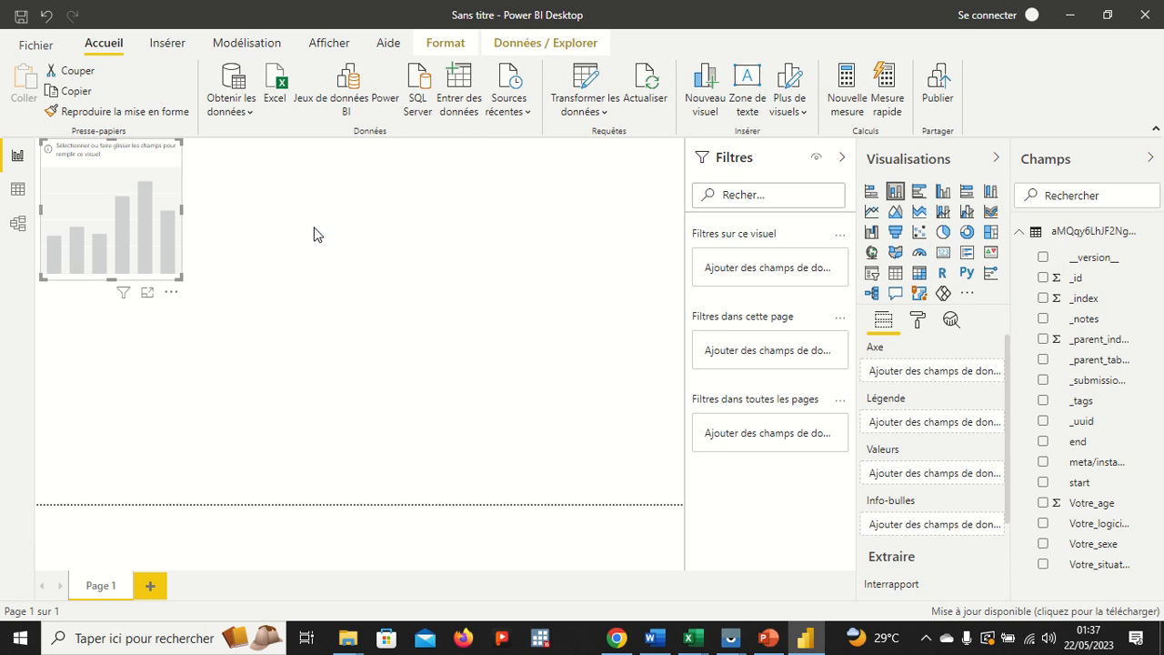
left_click(967, 234)
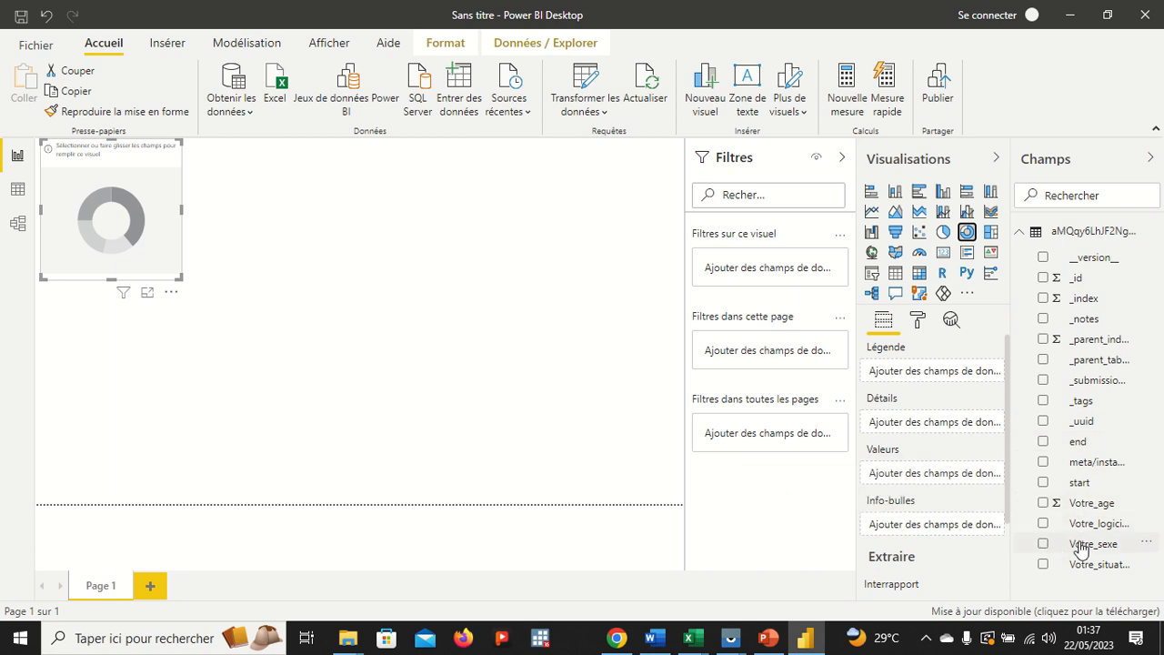
left_click_drag(1079, 545, 928, 483)
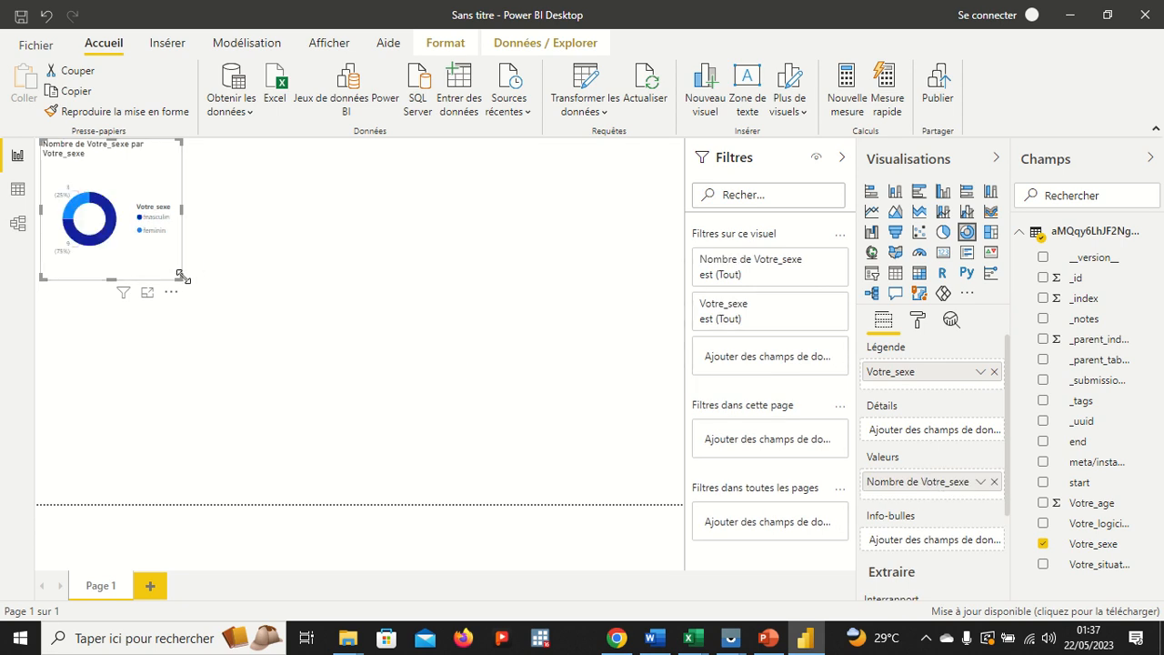
left_click_drag(180, 279, 224, 314)
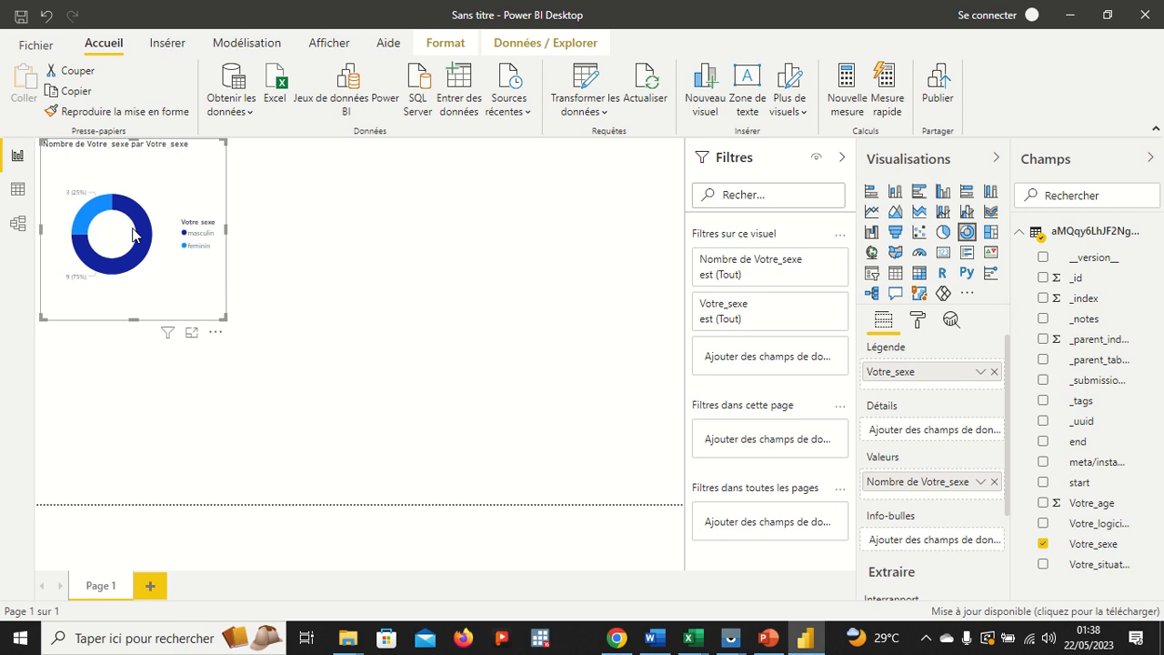
Set the text size of the donut chart's detail labels to 14 pt
left_click(919, 321)
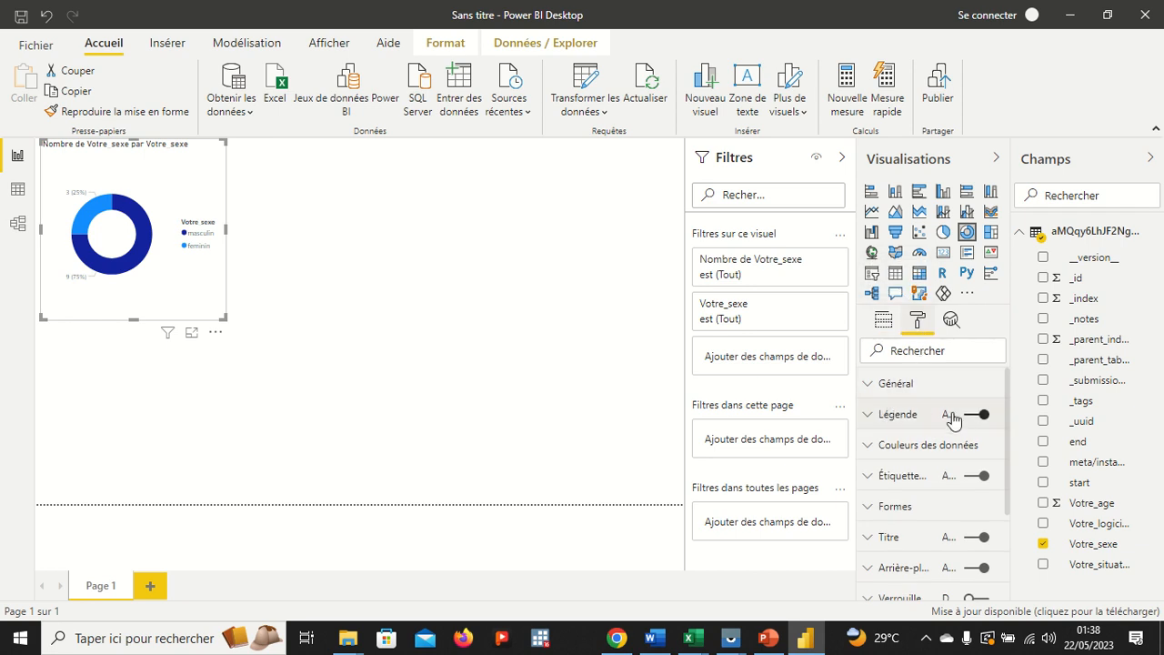
left_click(887, 480)
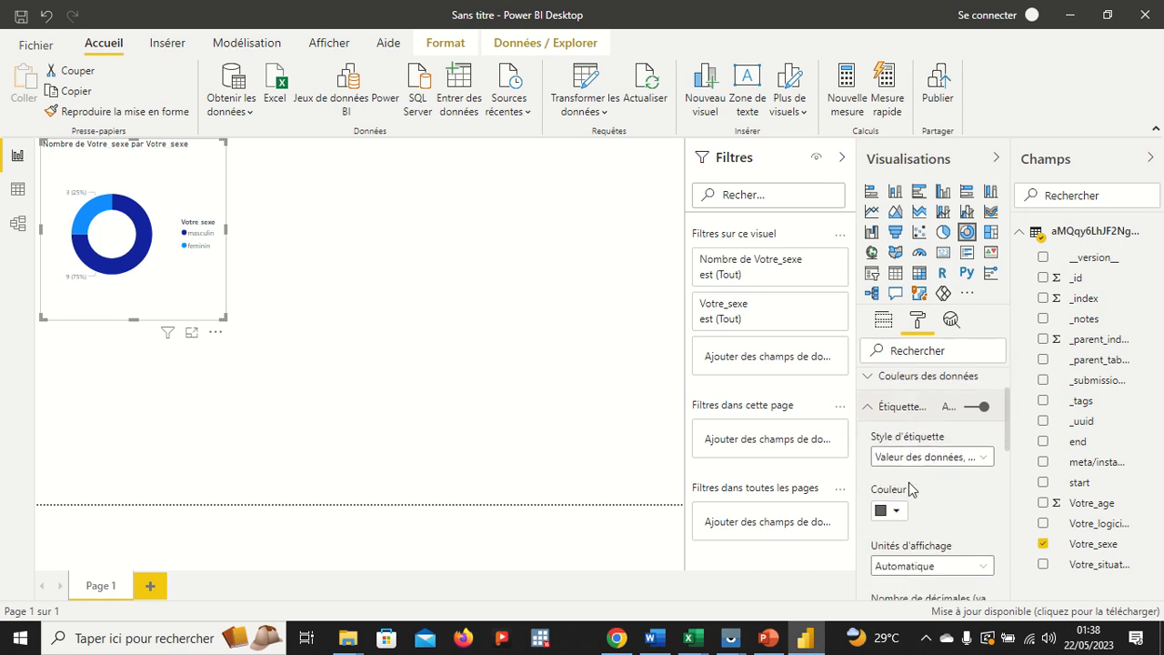
scroll(912, 491, "down", 3)
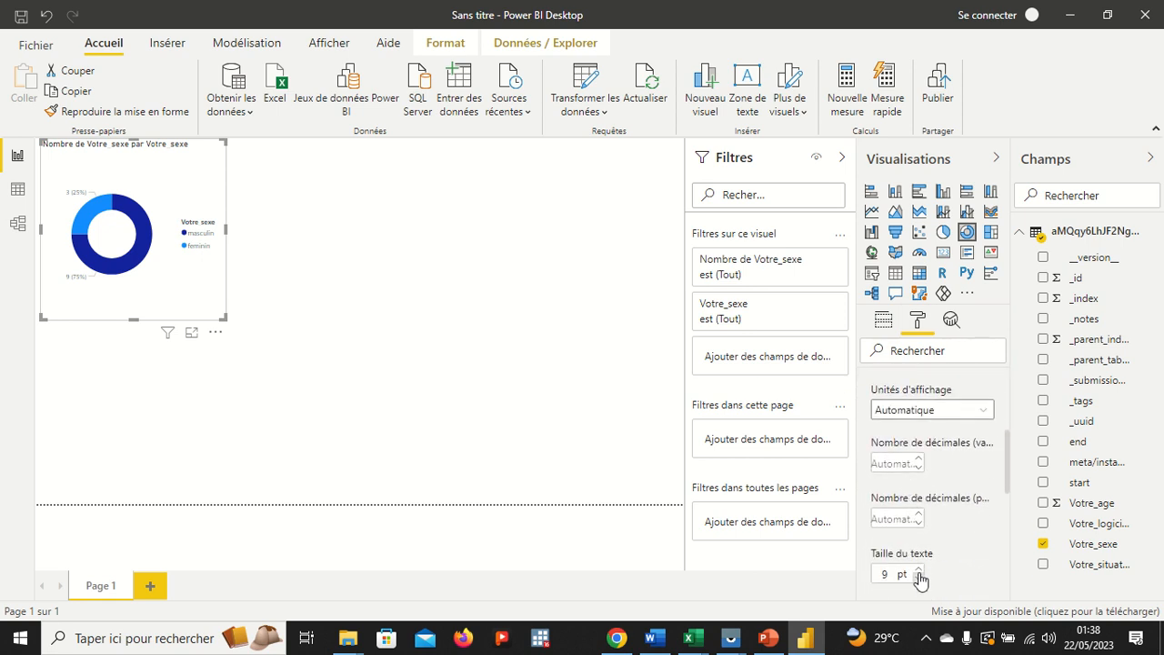
left_click(919, 569)
left_click(918, 570)
left_click(918, 570)
left_click(919, 569)
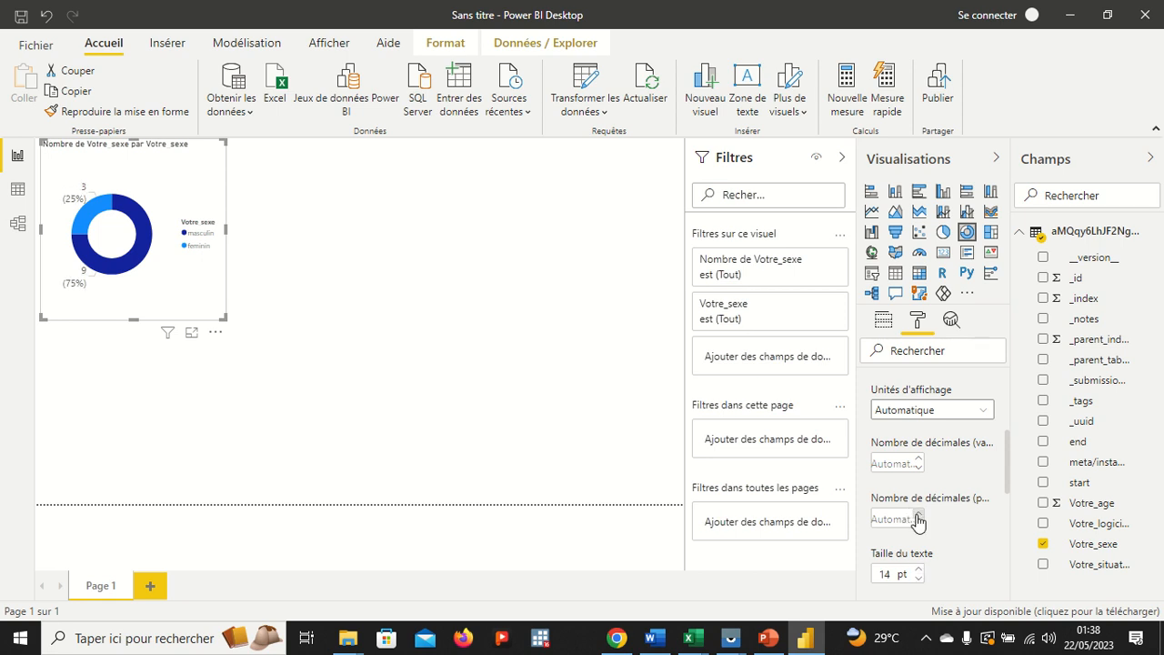
scroll(873, 409, "up", 3)
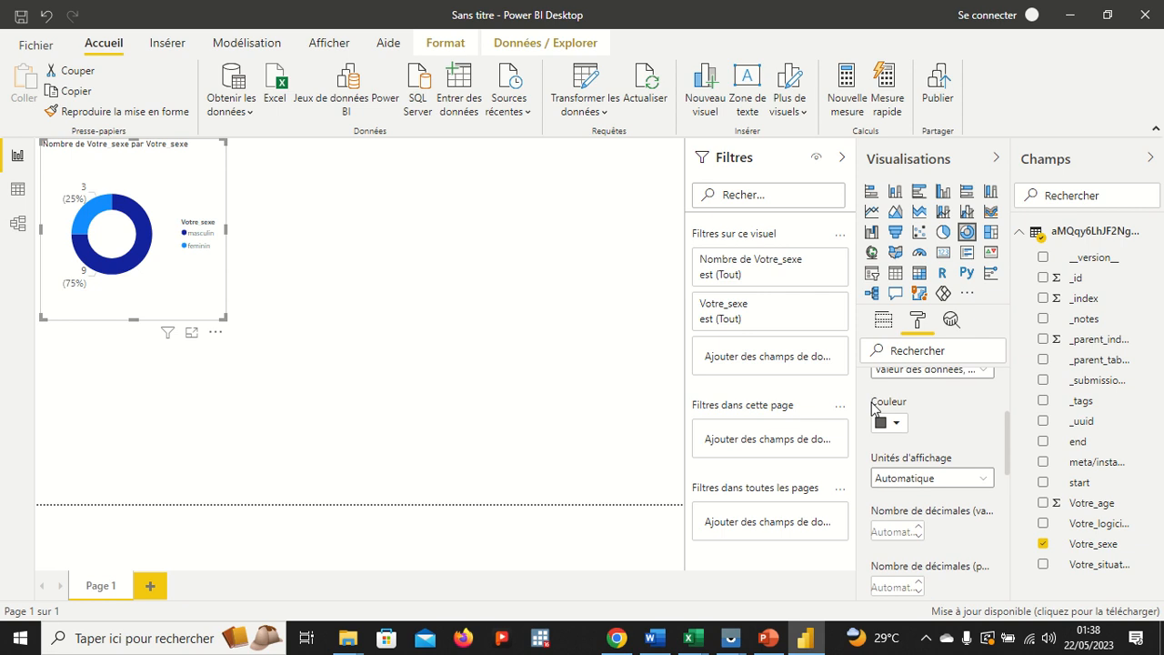
scroll(873, 409, "up", 3)
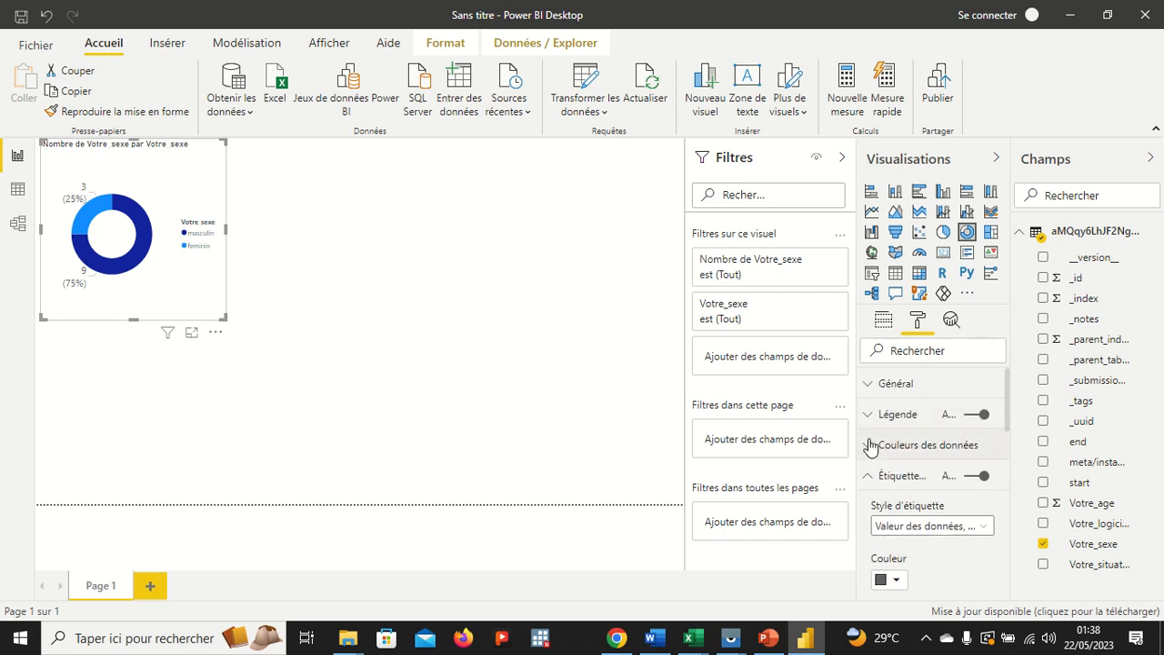
left_click(871, 479)
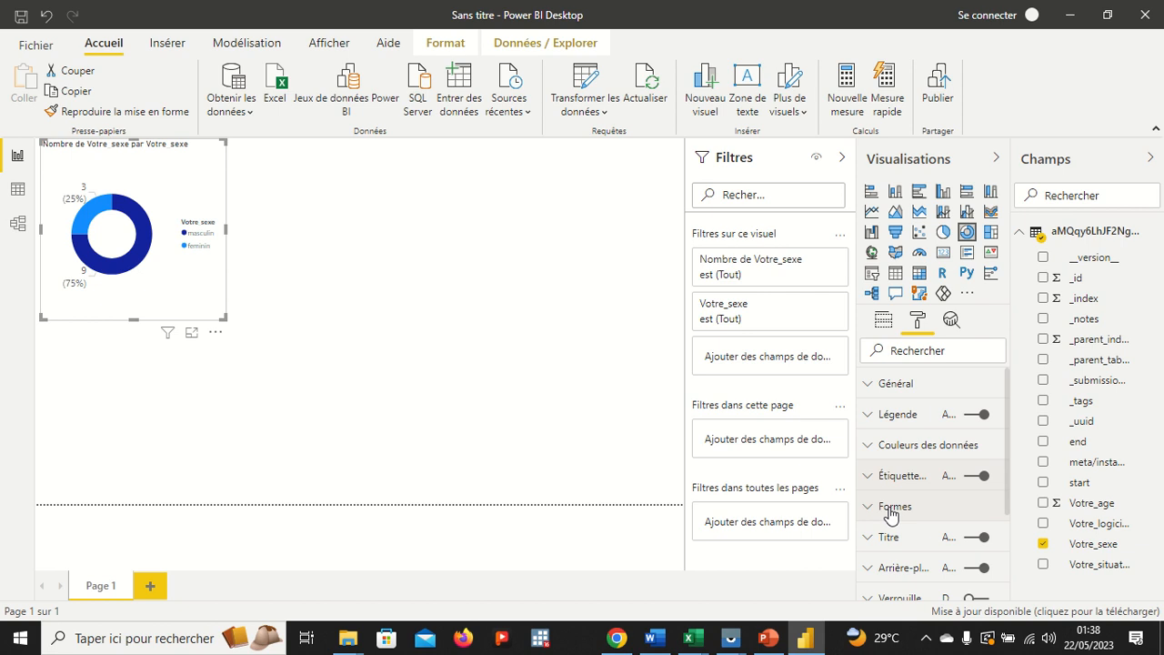
Set the inner radius of the donut chart to 69
scroll(882, 519, "down", 2)
left_click(873, 445)
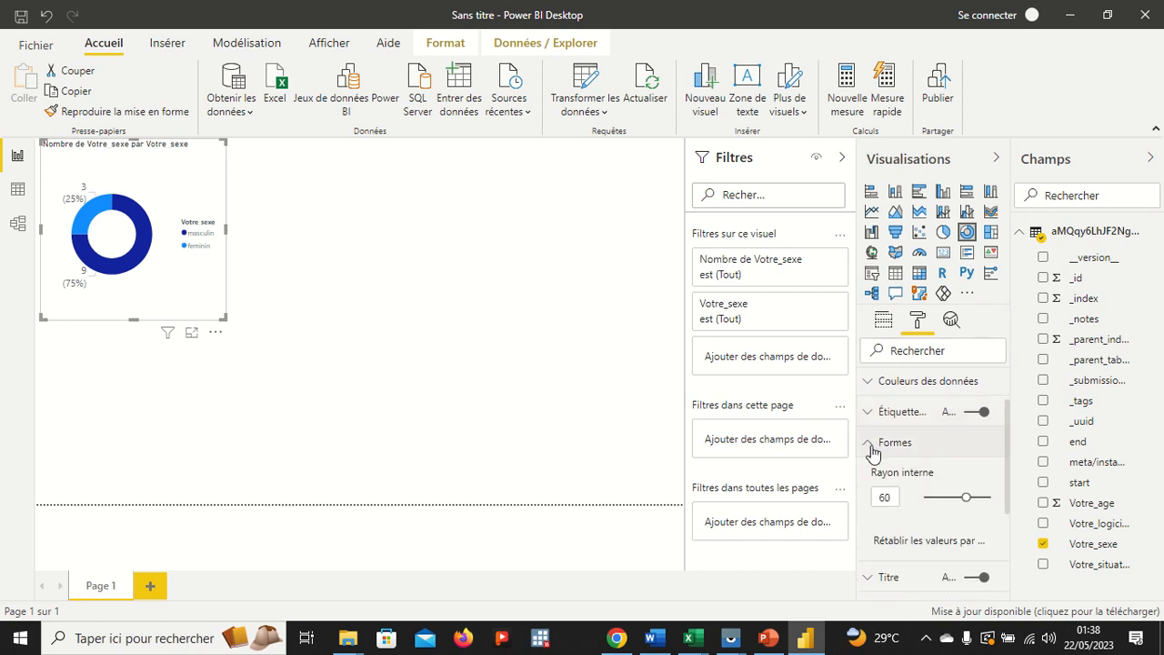
mouse_move(965, 493)
left_mouse_down()
mouse_move(946, 495)
mouse_move(973, 498)
left_mouse_up()
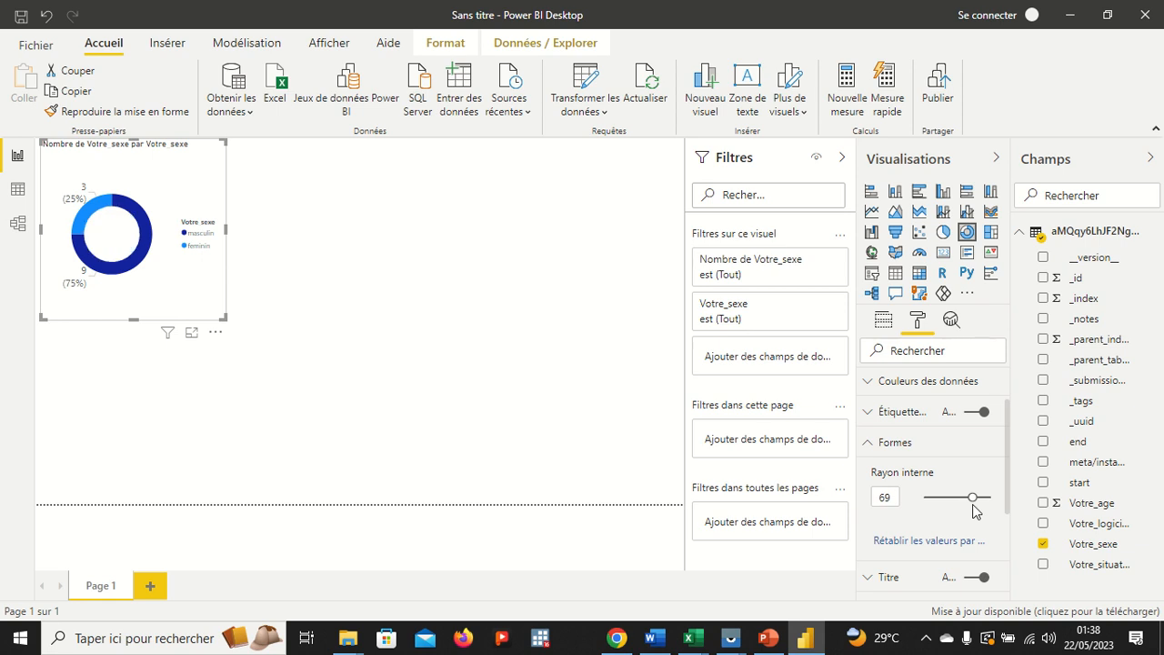
Replace the donut chart's title text with "Sexe"
left_click(868, 444)
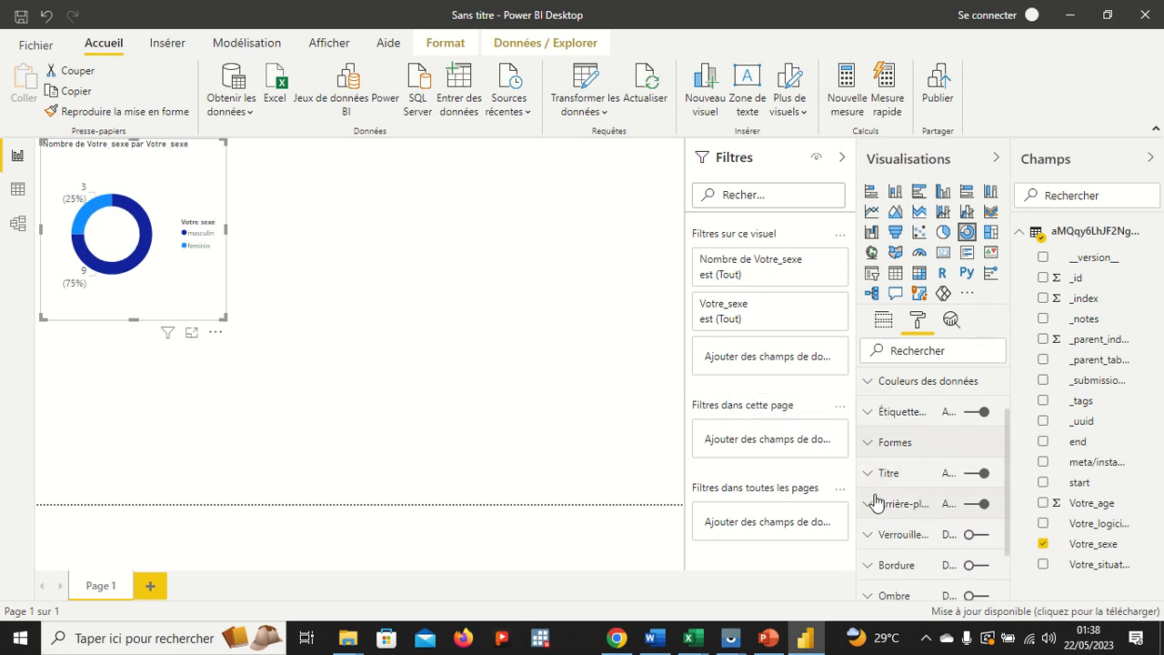
left_click(871, 475)
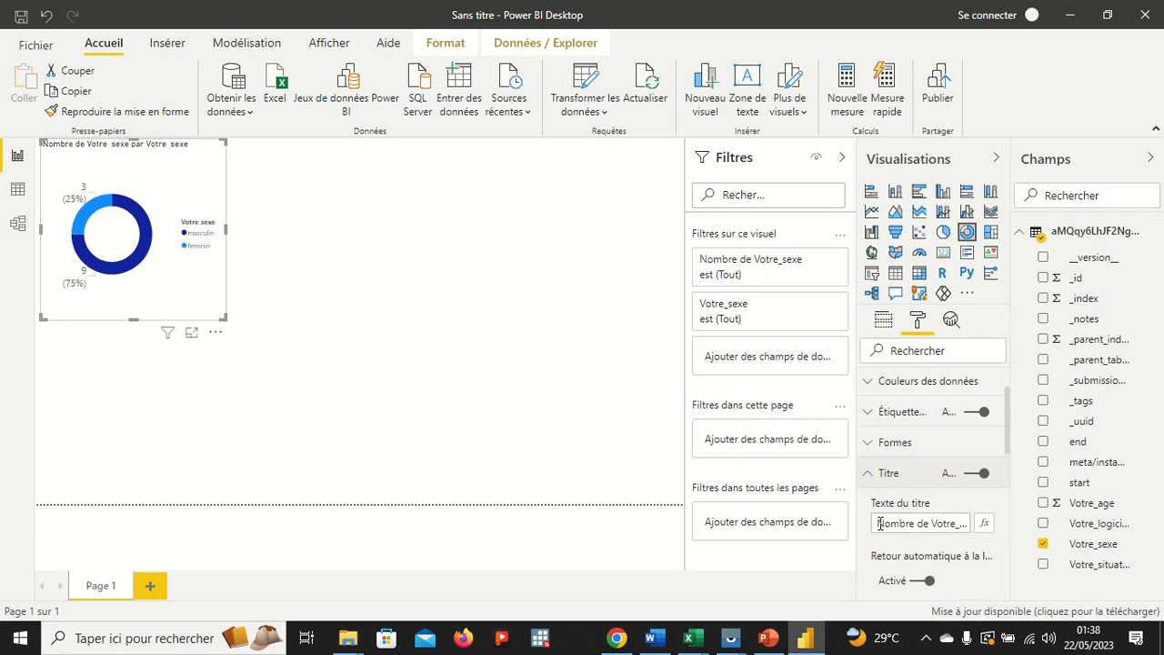
left_click_drag(890, 524, 983, 537)
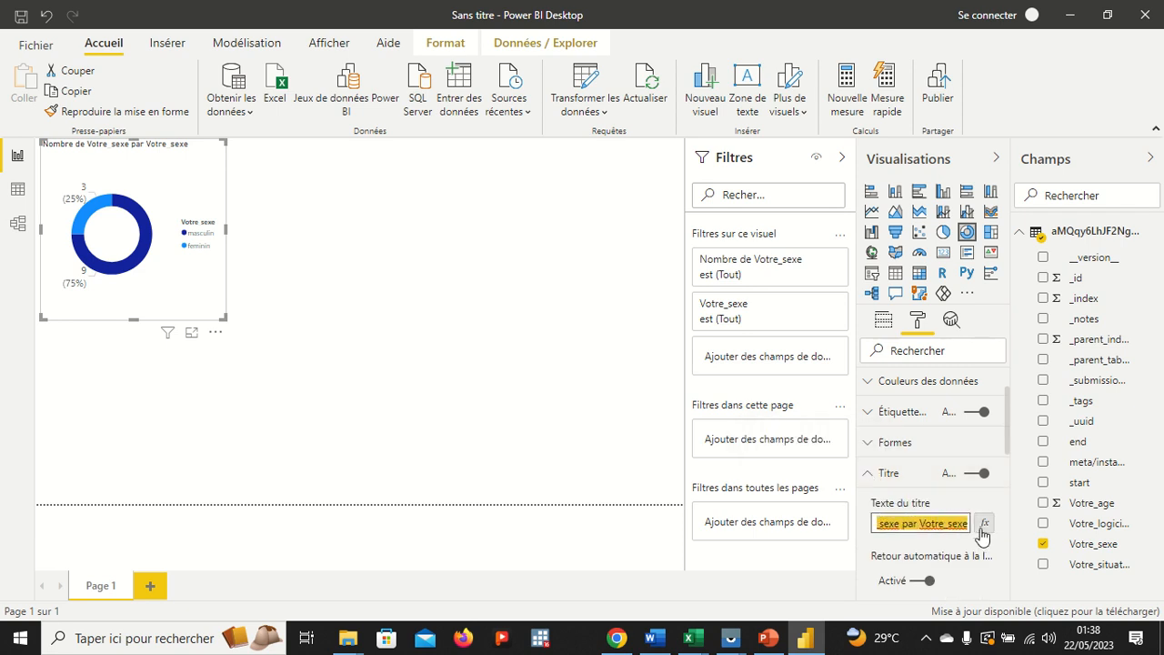
key("BackSpace")
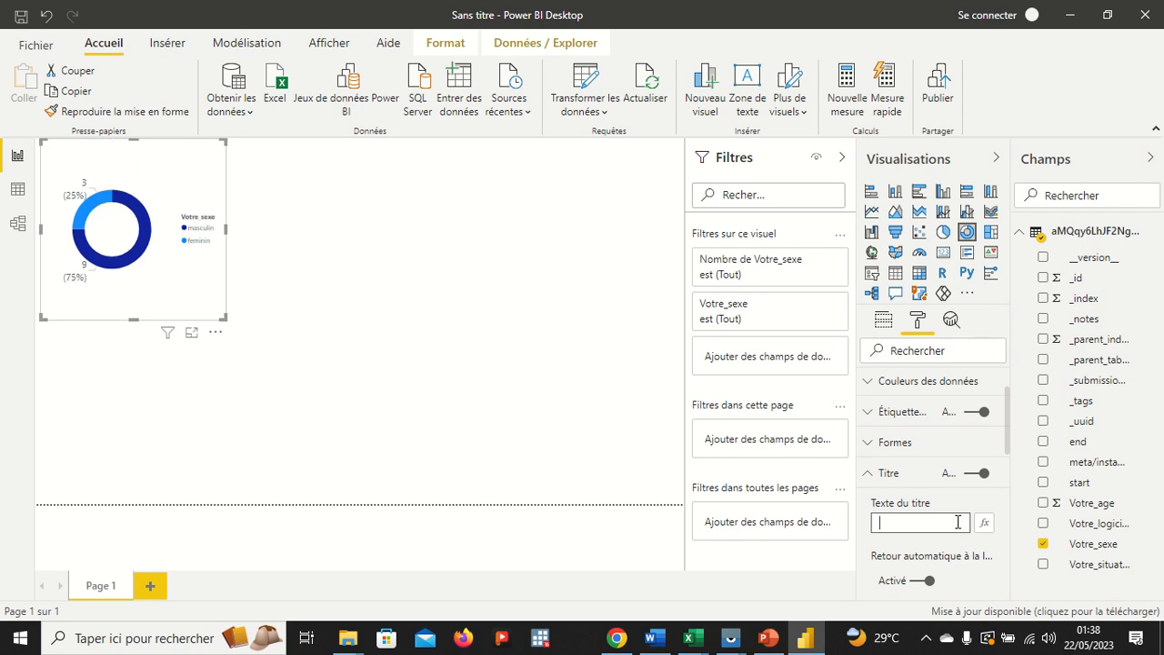
type("Sexe")
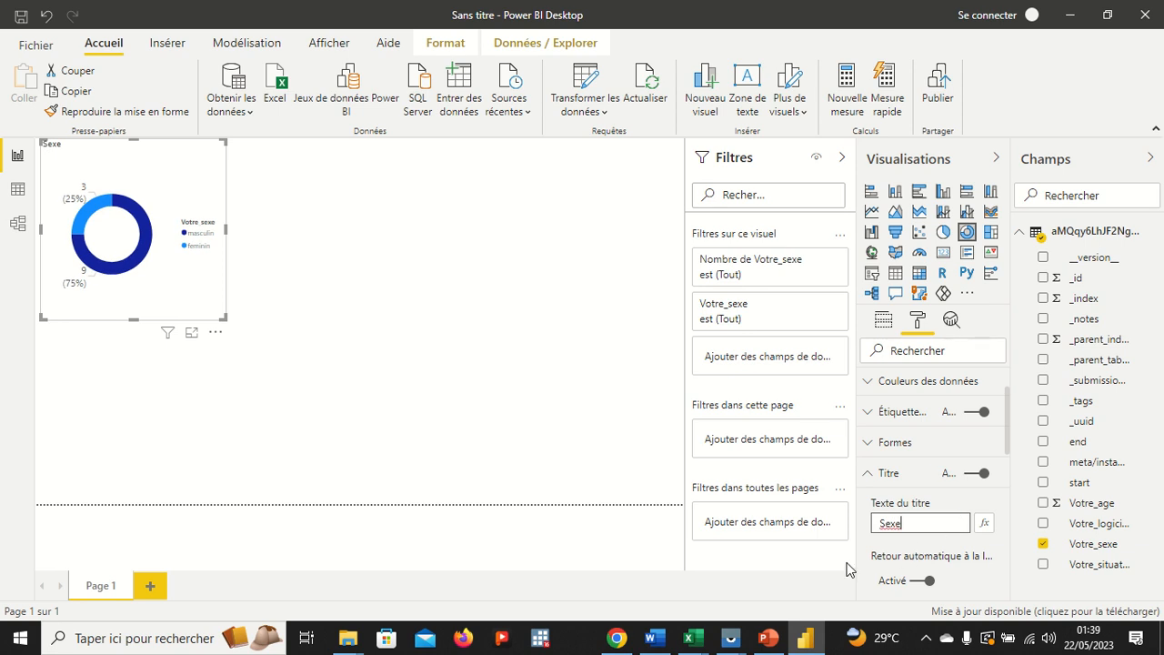
scroll(920, 523, "down", 1)
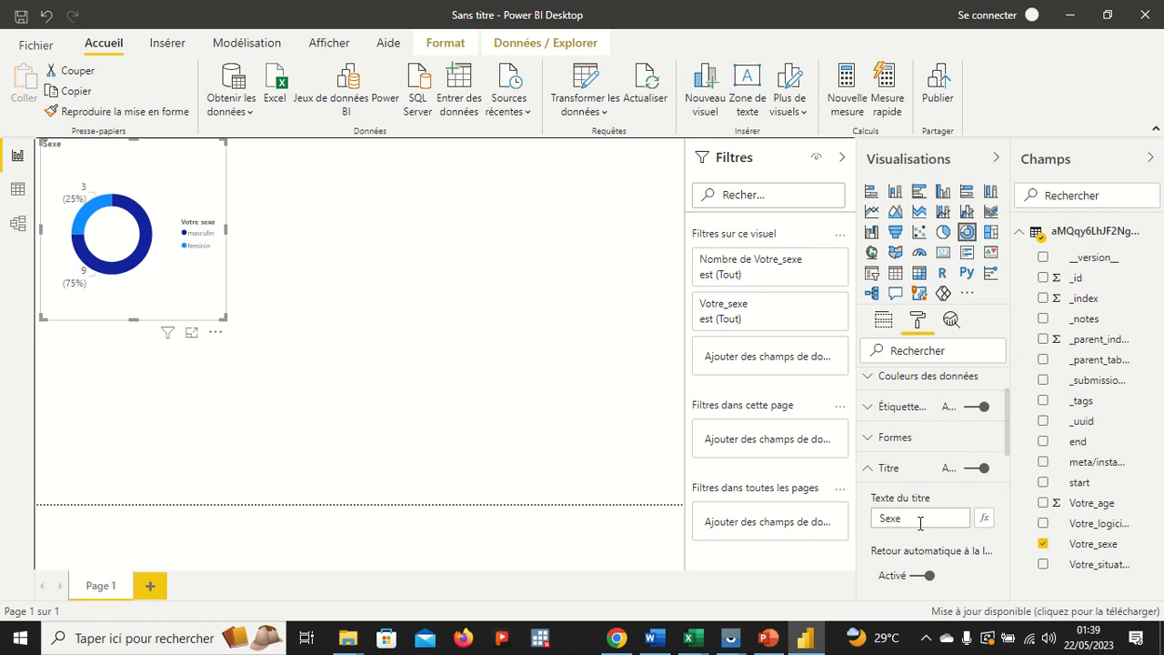
left_click(869, 449)
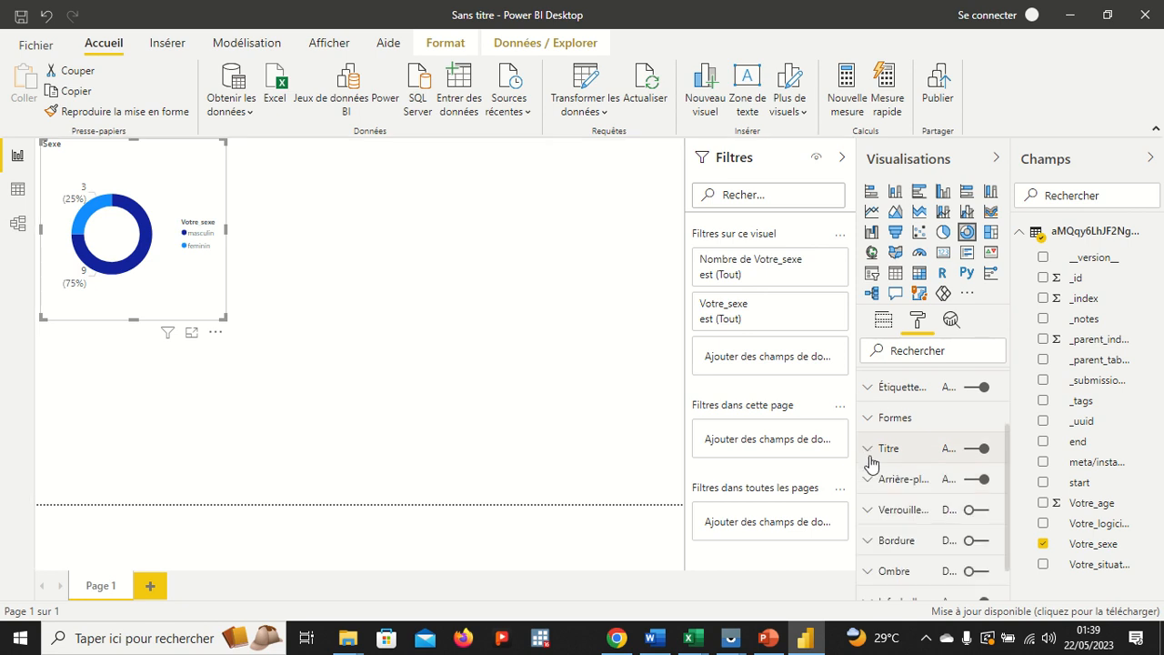
Set the background colour of the chart title to a light shade of the theme's bright blue
scroll(873, 515, "down", 2)
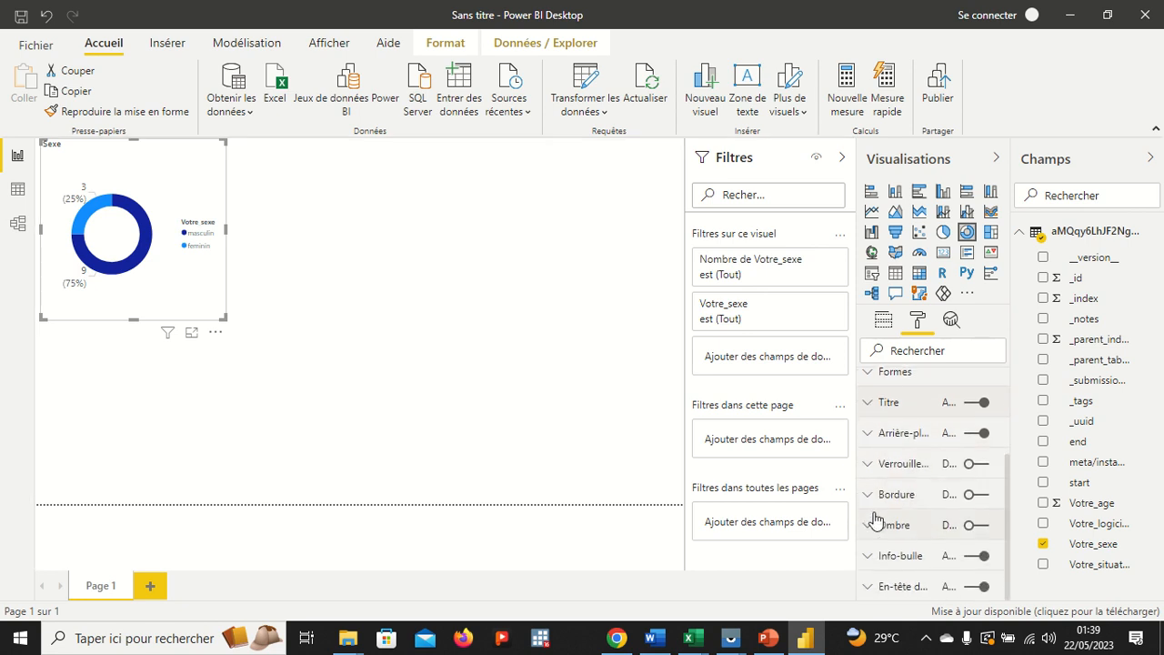
scroll(875, 519, "up", 4)
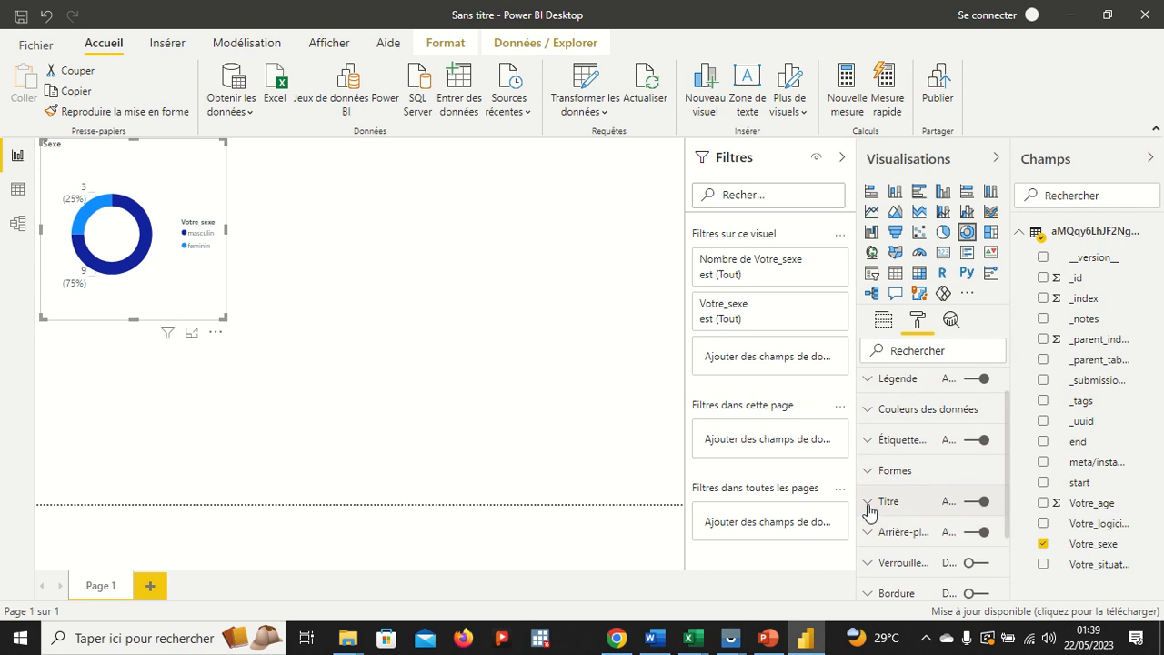
left_click(874, 512)
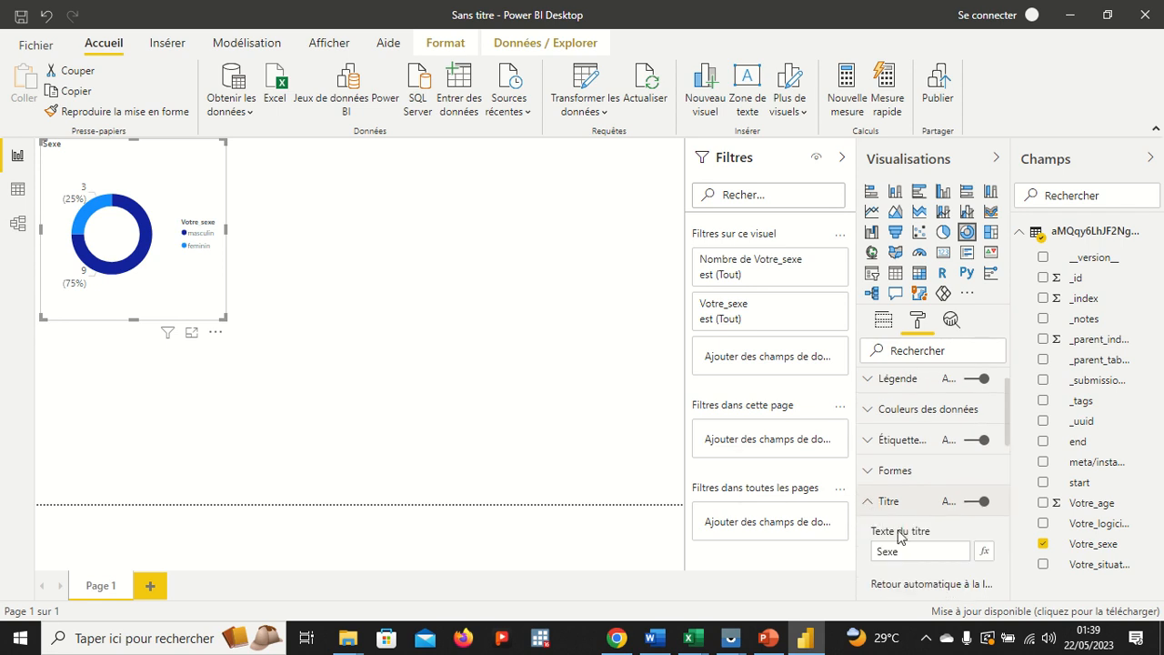
scroll(896, 530, "down", 4)
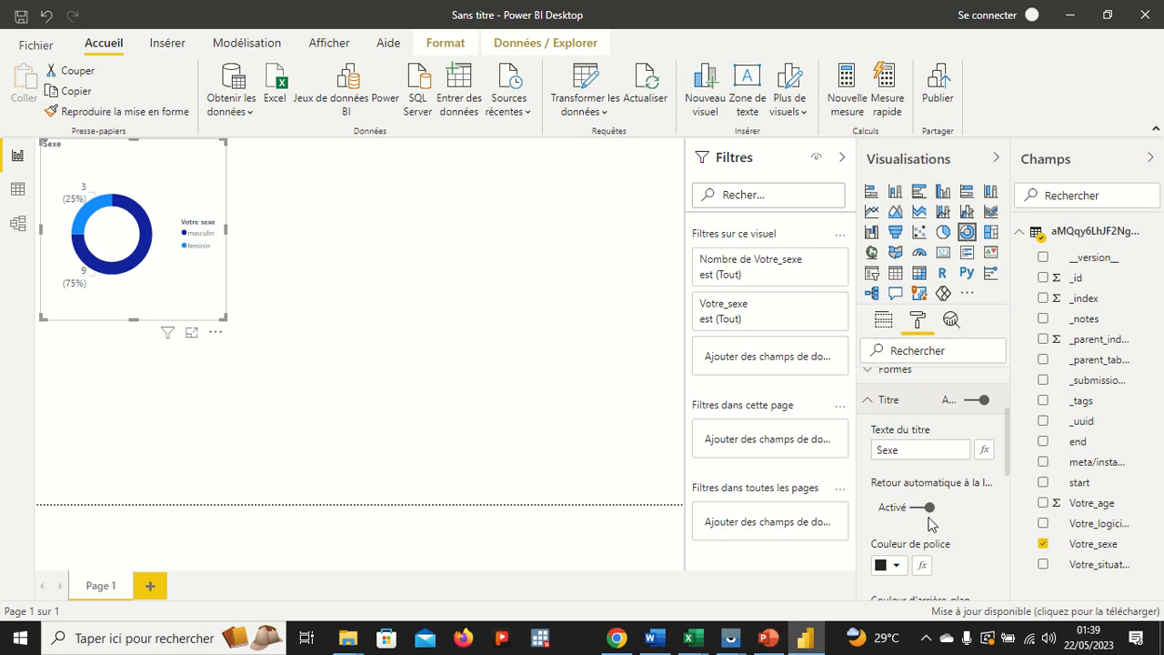
scroll(909, 477, "down", 3)
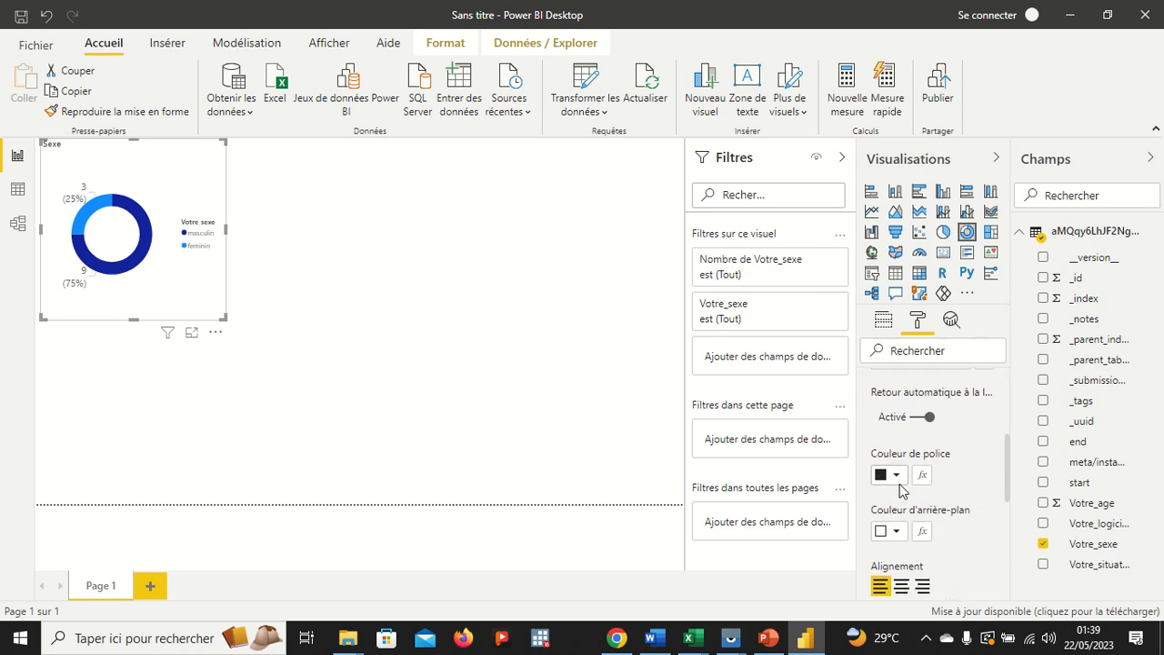
scroll(901, 487, "down", 3)
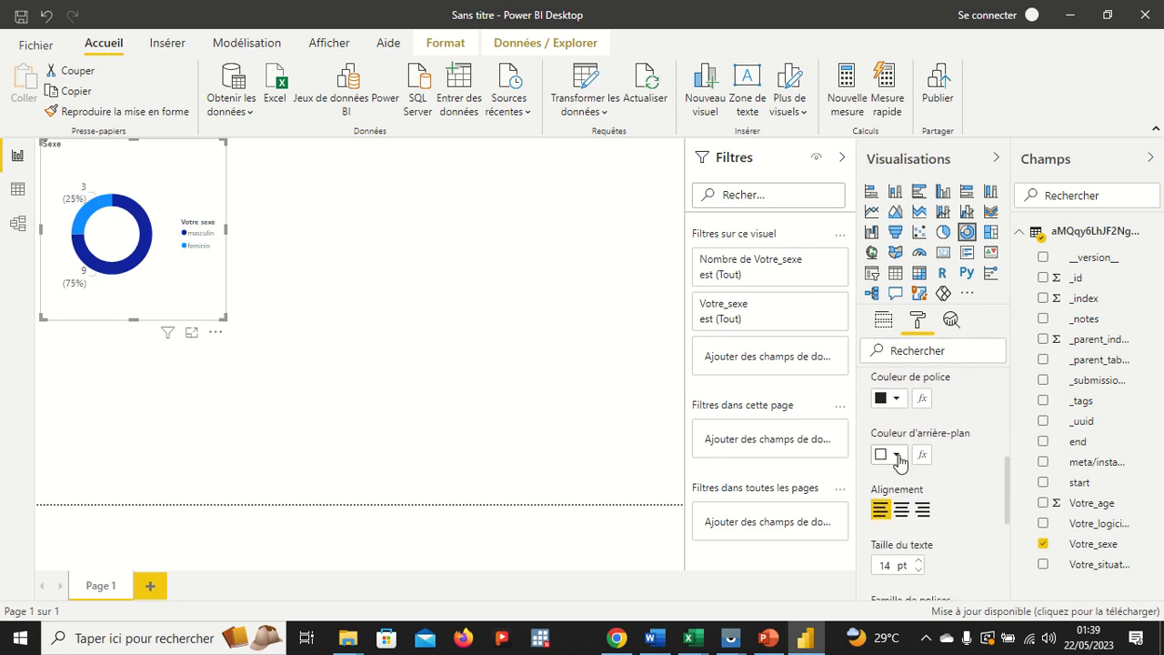
left_click(896, 457)
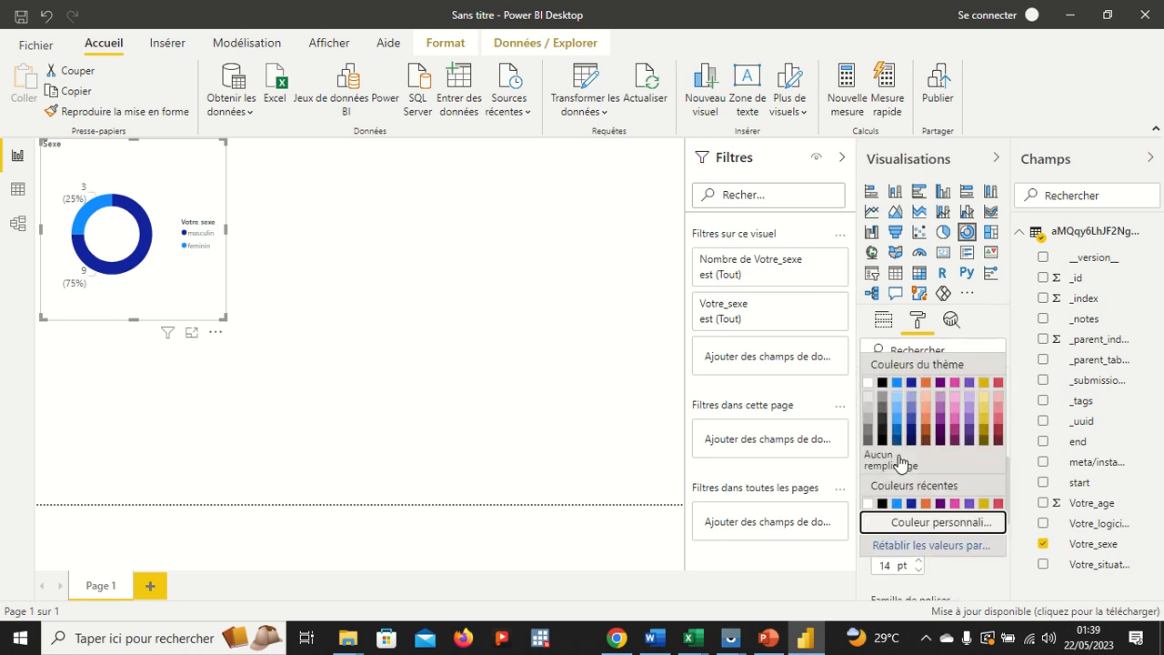
left_click(898, 396)
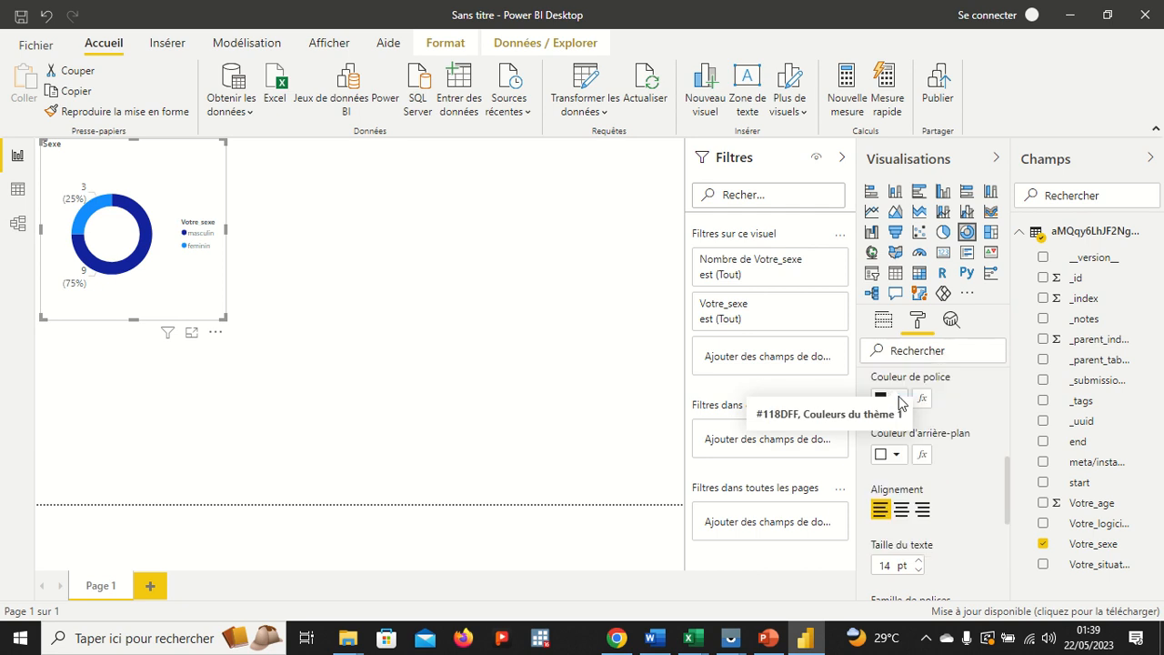
left_click(897, 457)
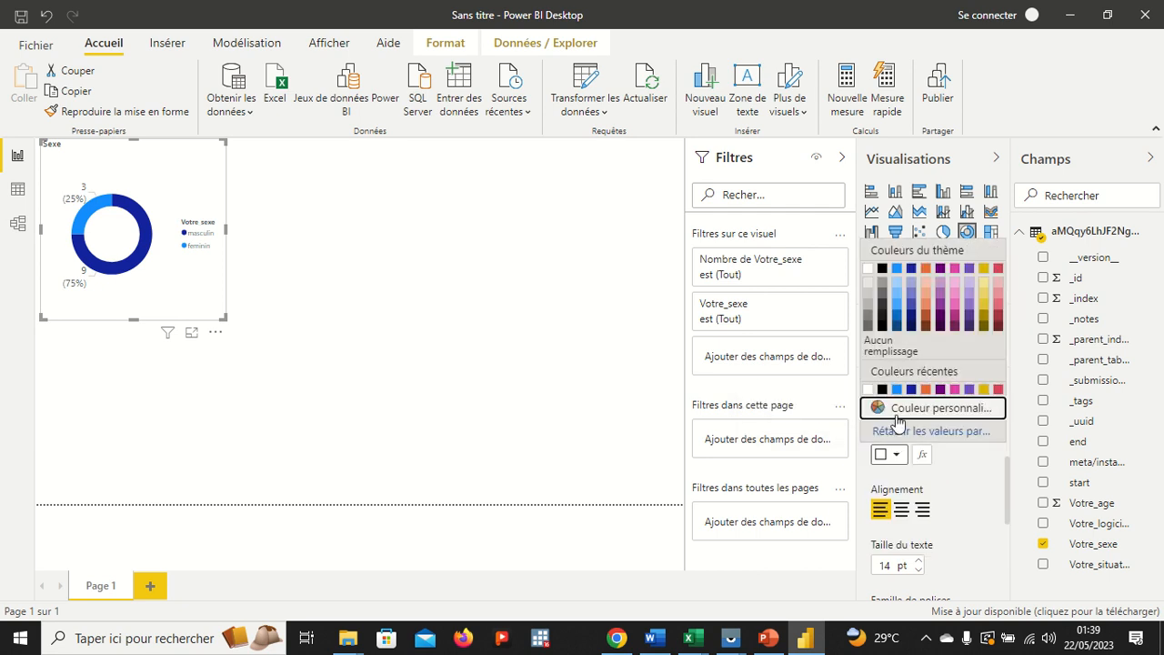
left_click(899, 302)
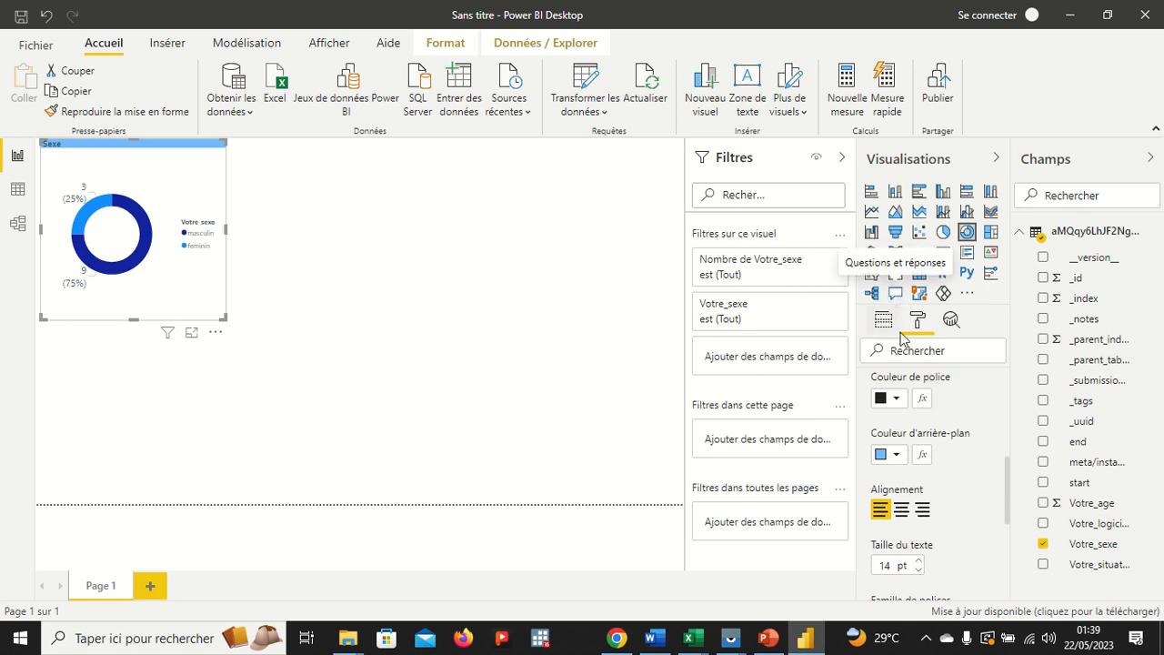
Centre the chart title and set its text size to 16 pt
left_click(901, 510)
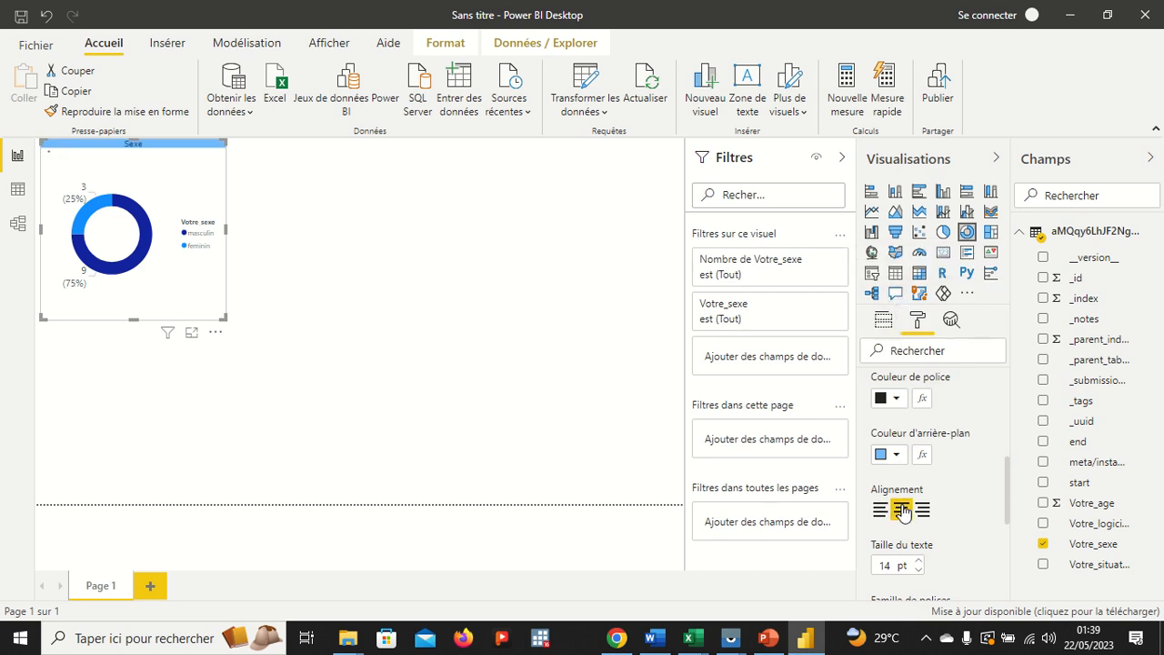
left_click(918, 561)
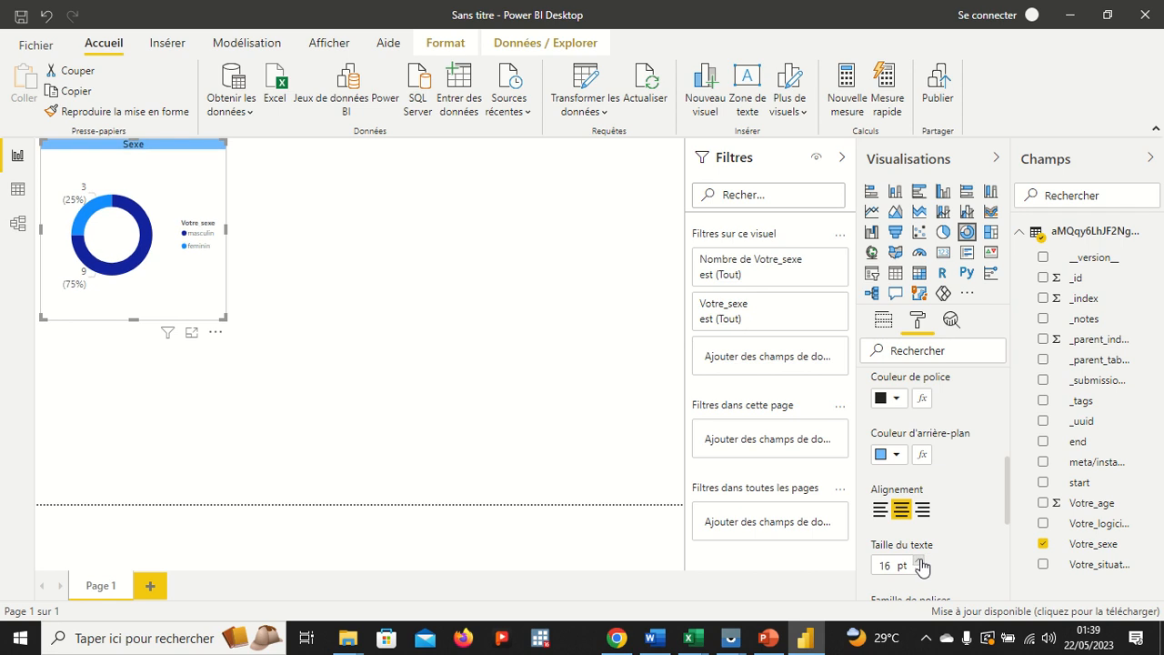
left_click(919, 562)
Set the font family of the chart title to Arial Black
scroll(950, 546, "down", 1)
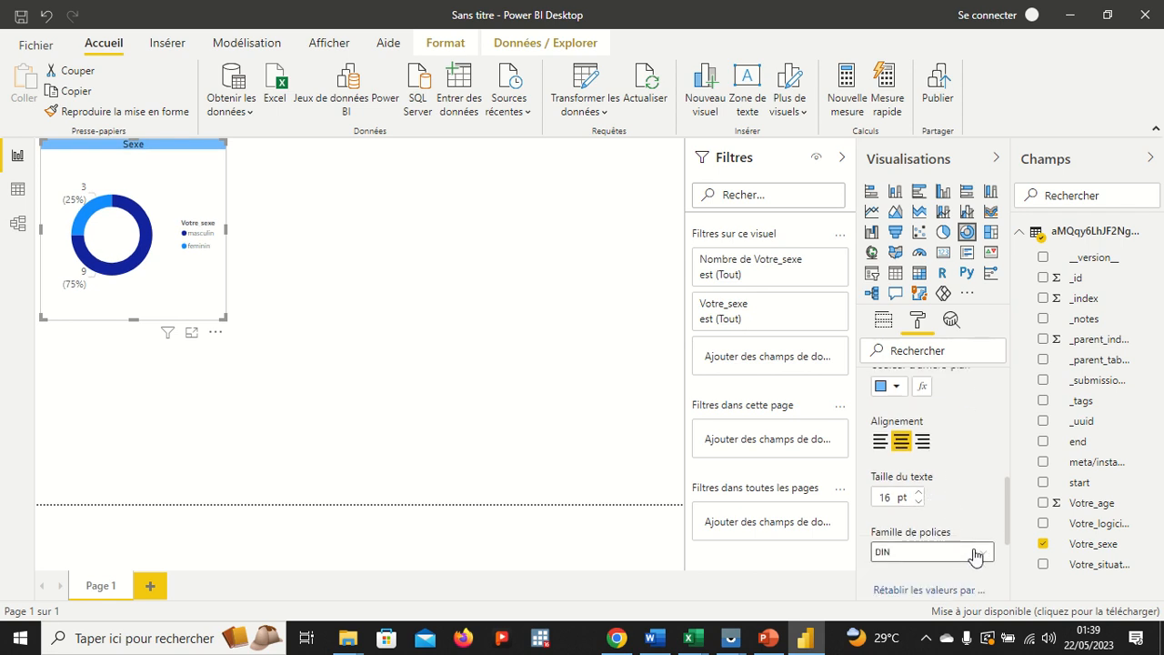
left_click(975, 552)
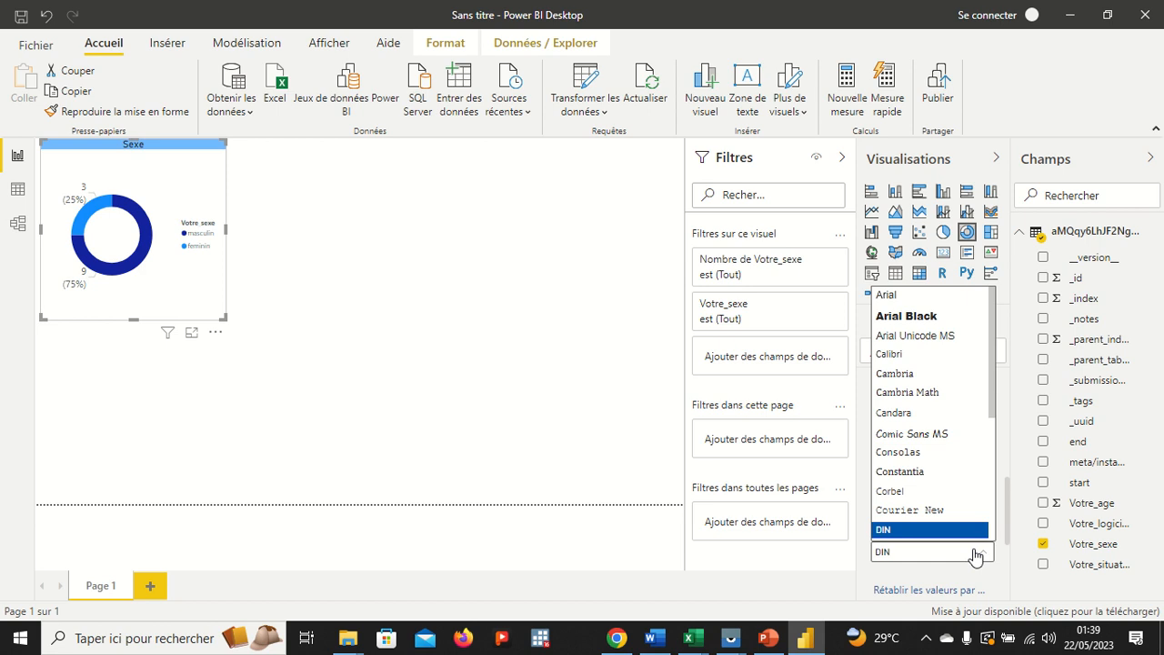
left_click(940, 317)
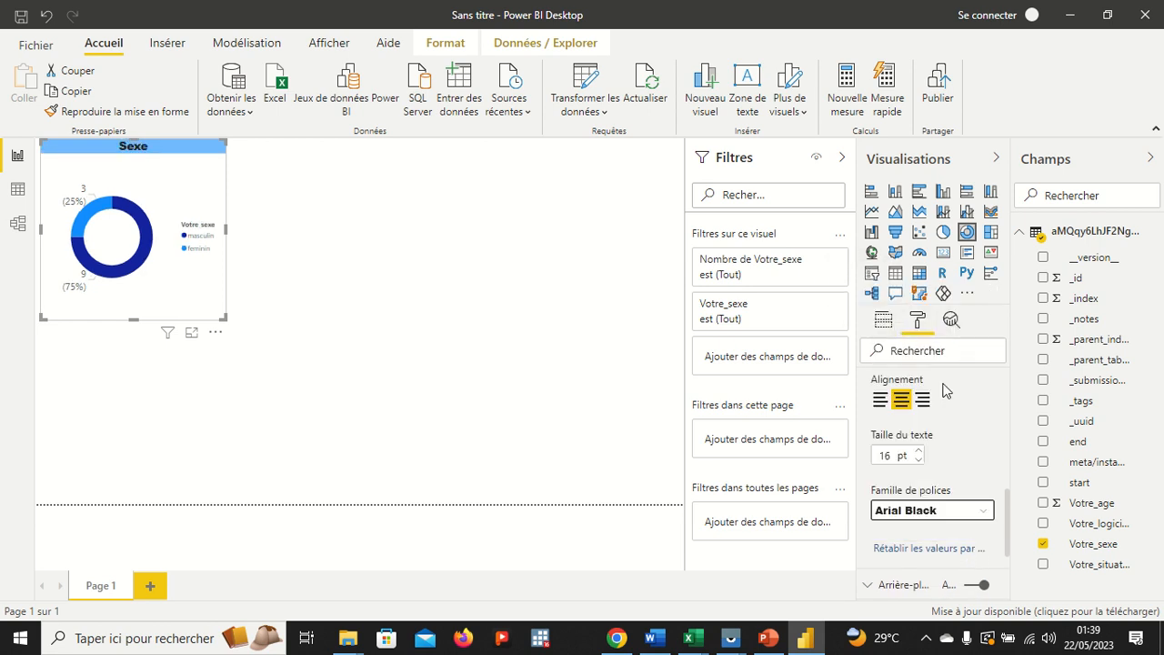
Set the text size of the chart title to 15 pt and close the title settings
scroll(943, 389, "up", 2)
scroll(943, 400, "up", 2)
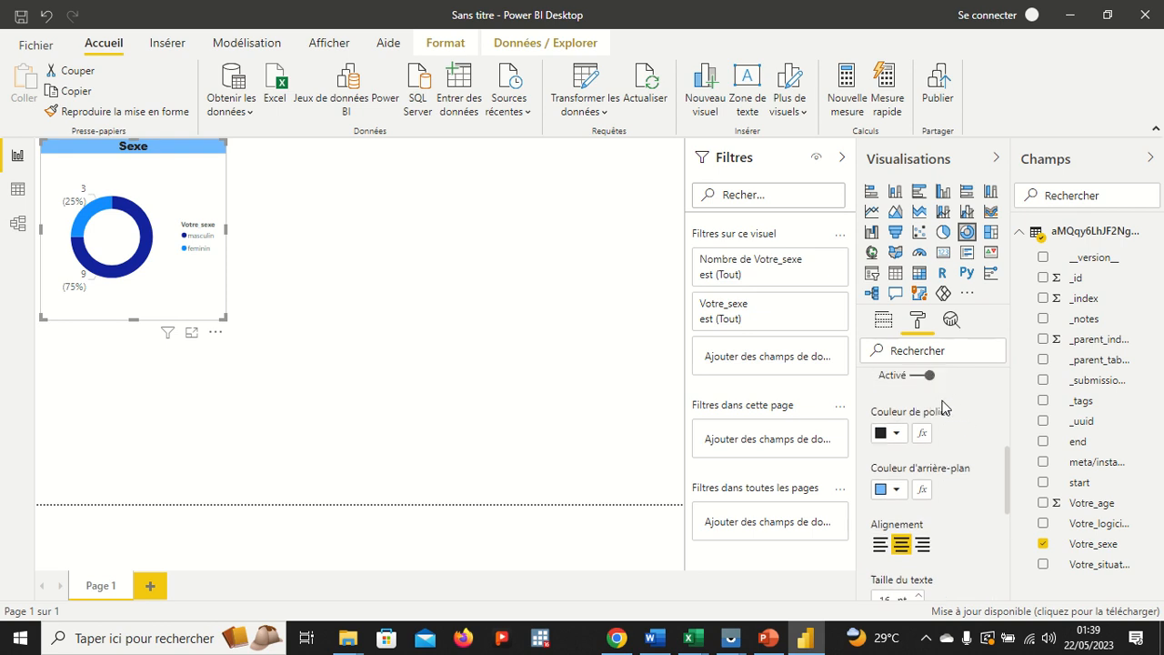
scroll(943, 407, "down", 2)
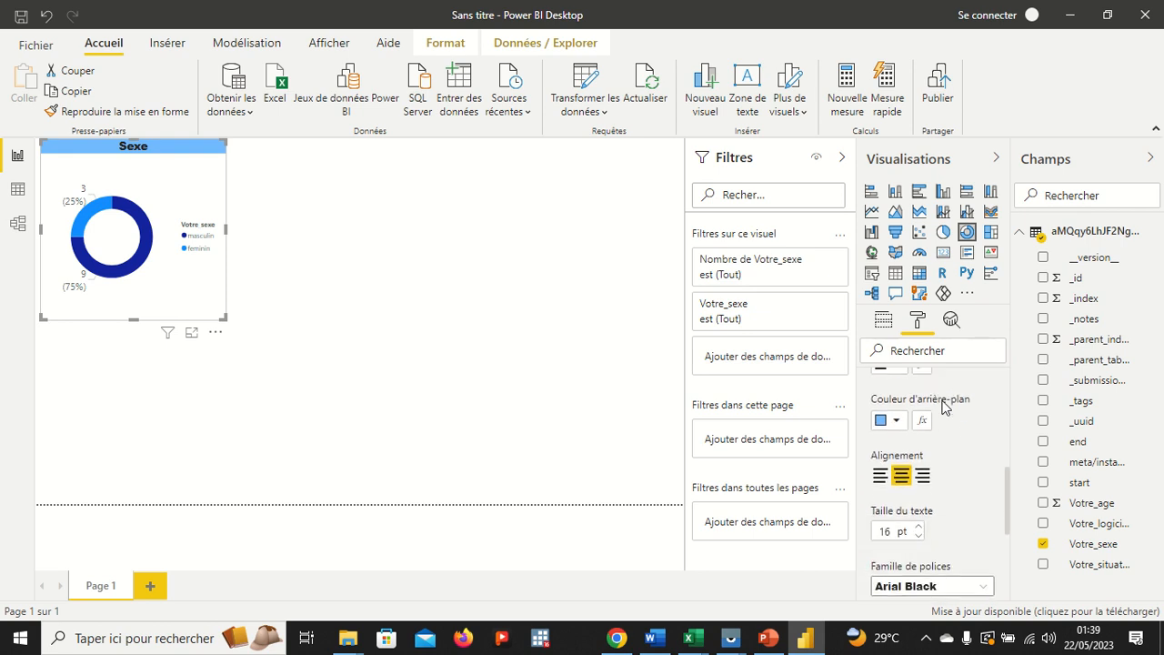
left_click(919, 526)
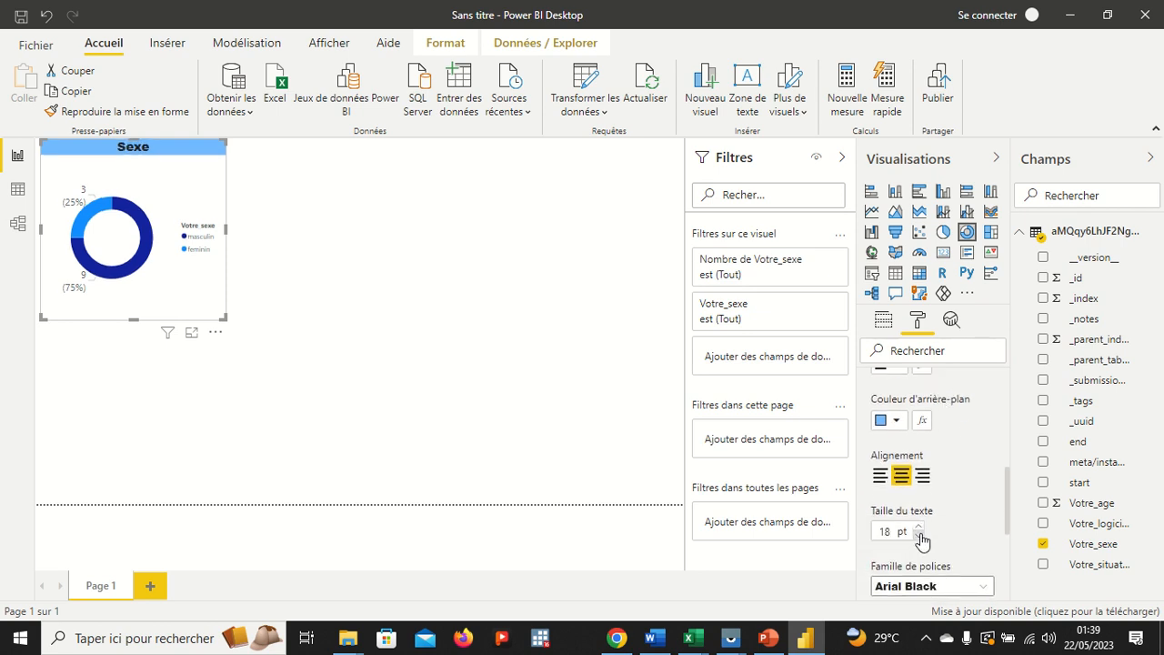
left_click(919, 537)
left_click(920, 536)
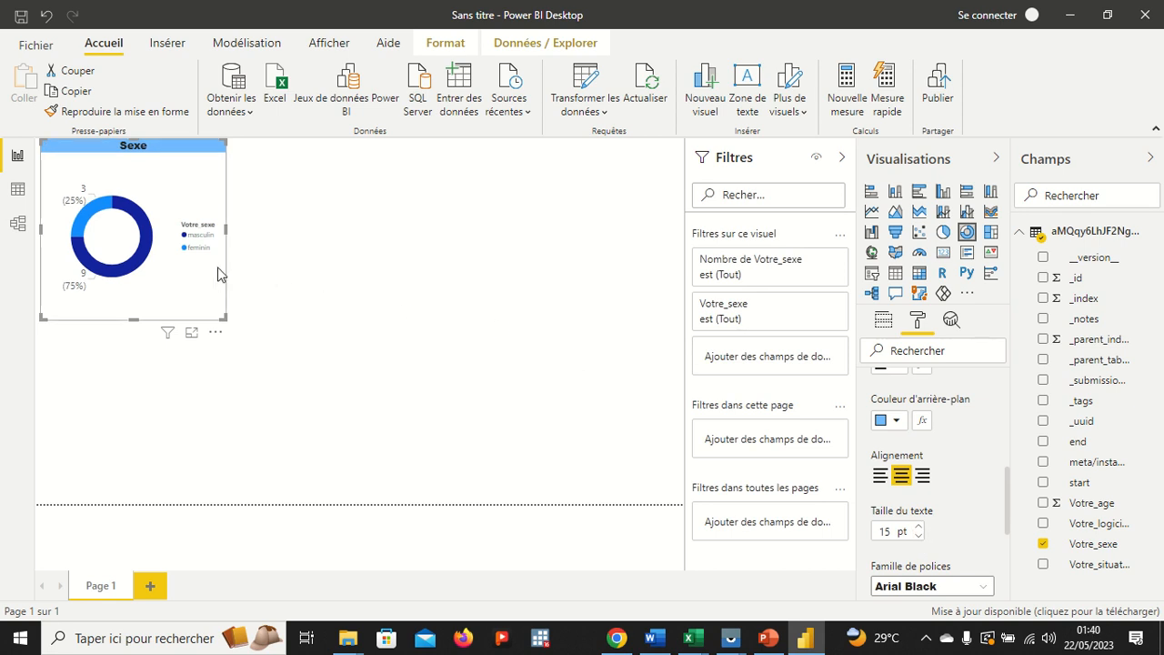
scroll(960, 452, "up", 3)
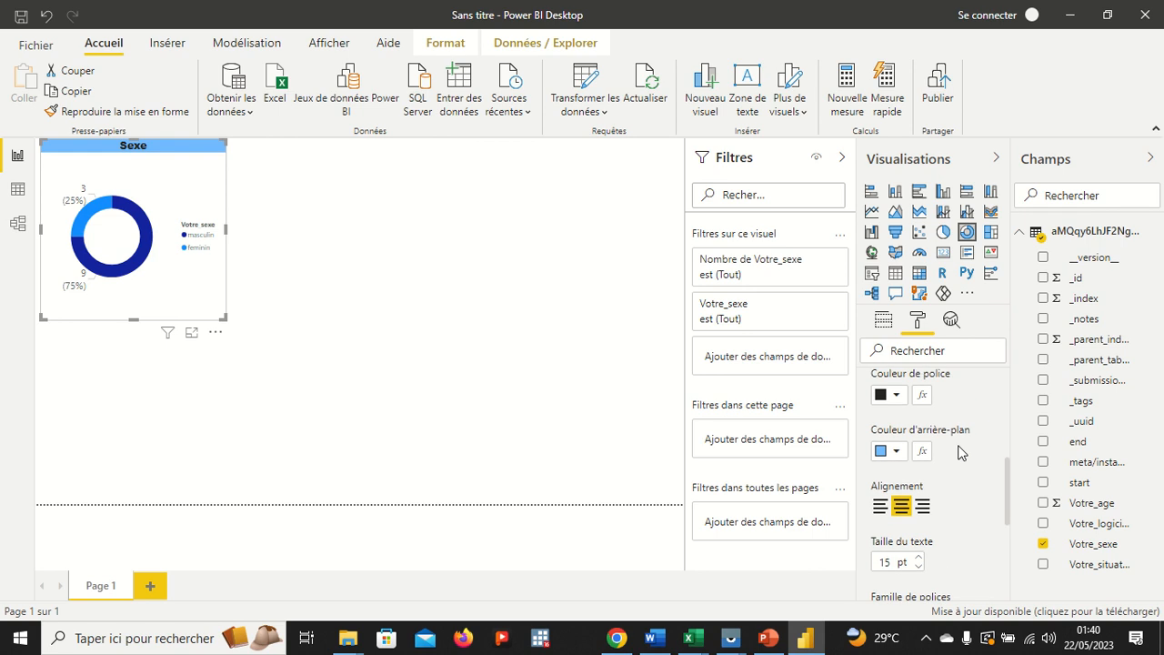
scroll(959, 452, "up", 3)
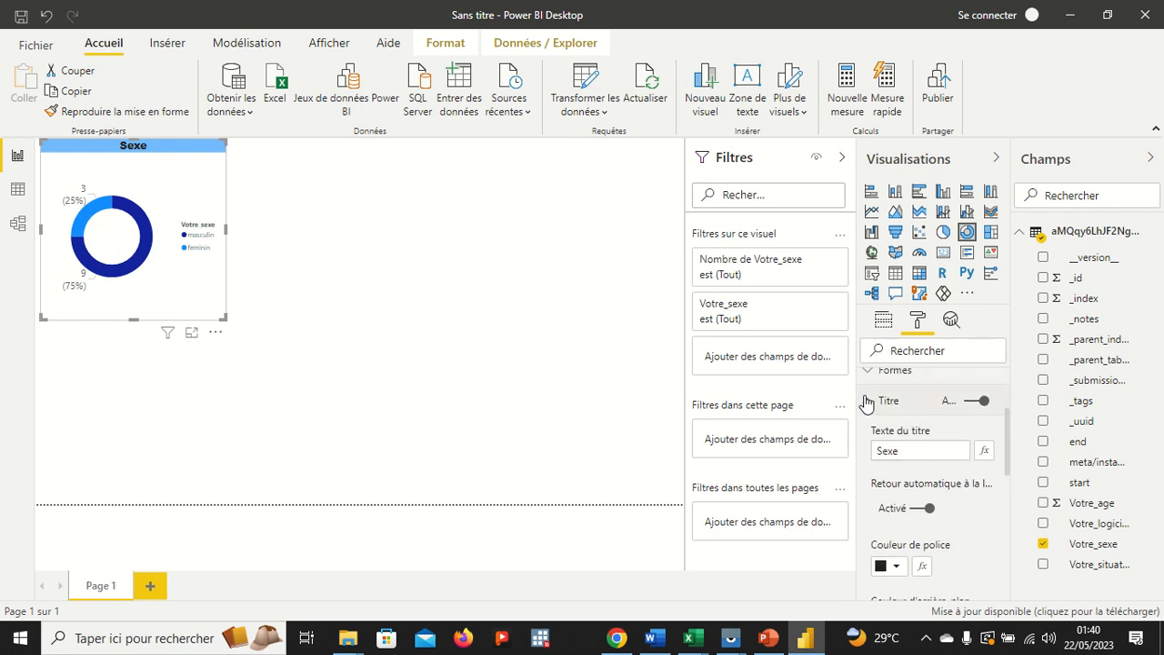
left_click(865, 402)
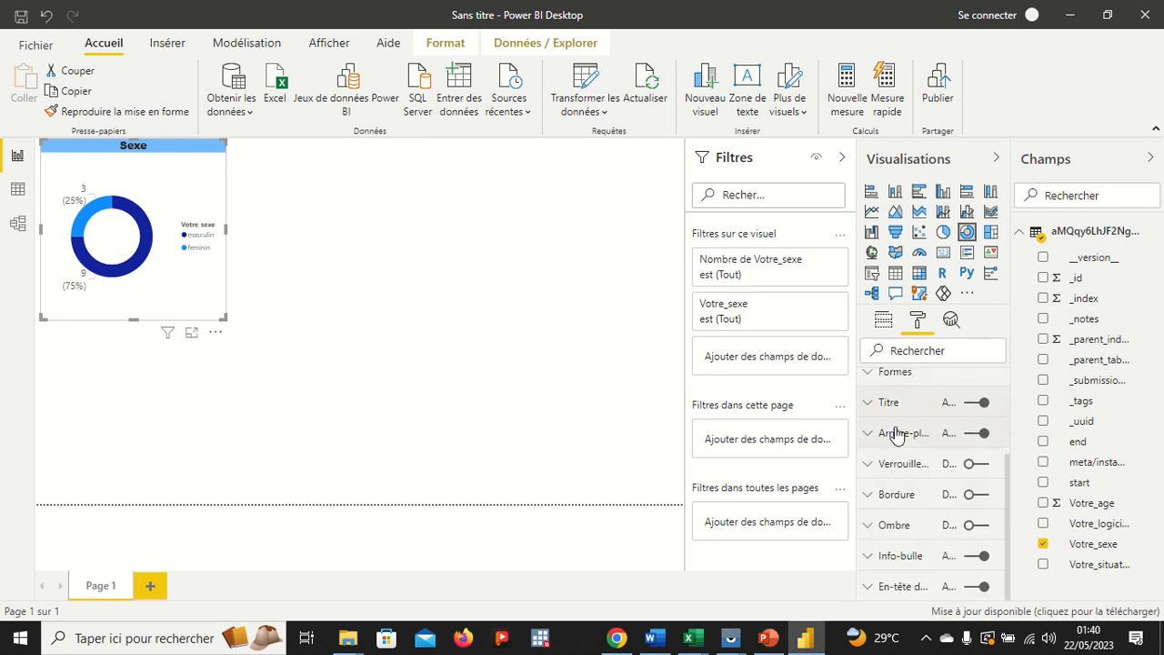
Set the legend's text size to 12 pt and enlarge the donut chart slightly in width and height
scroll(896, 435, "up", 2)
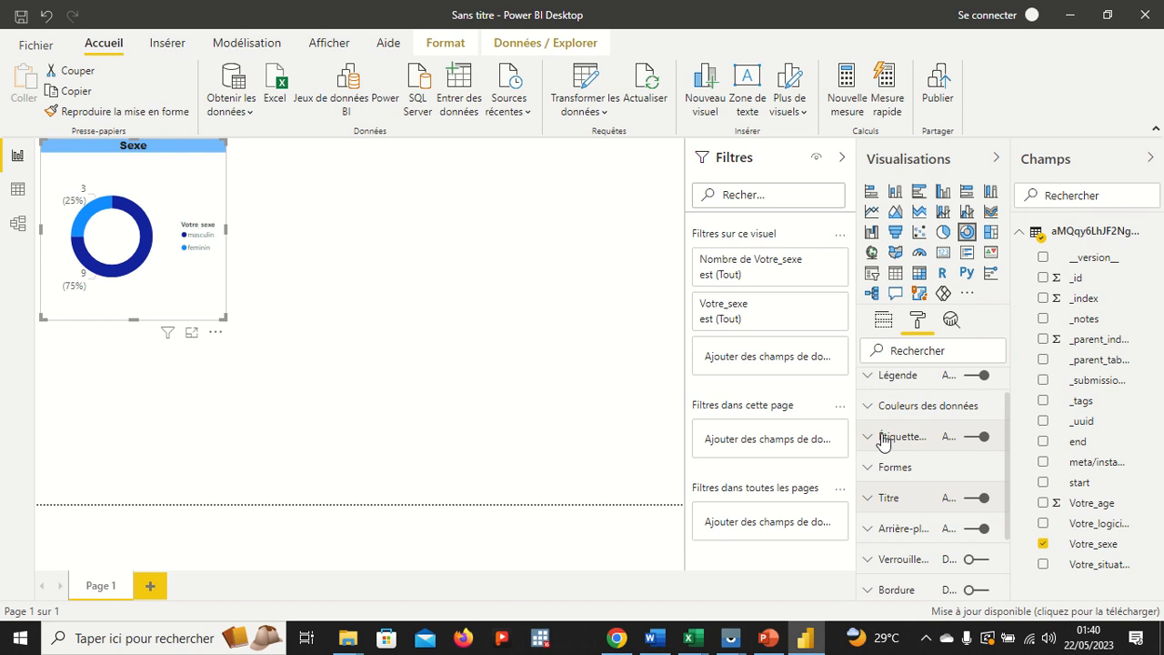
scroll(881, 460, "up", 1)
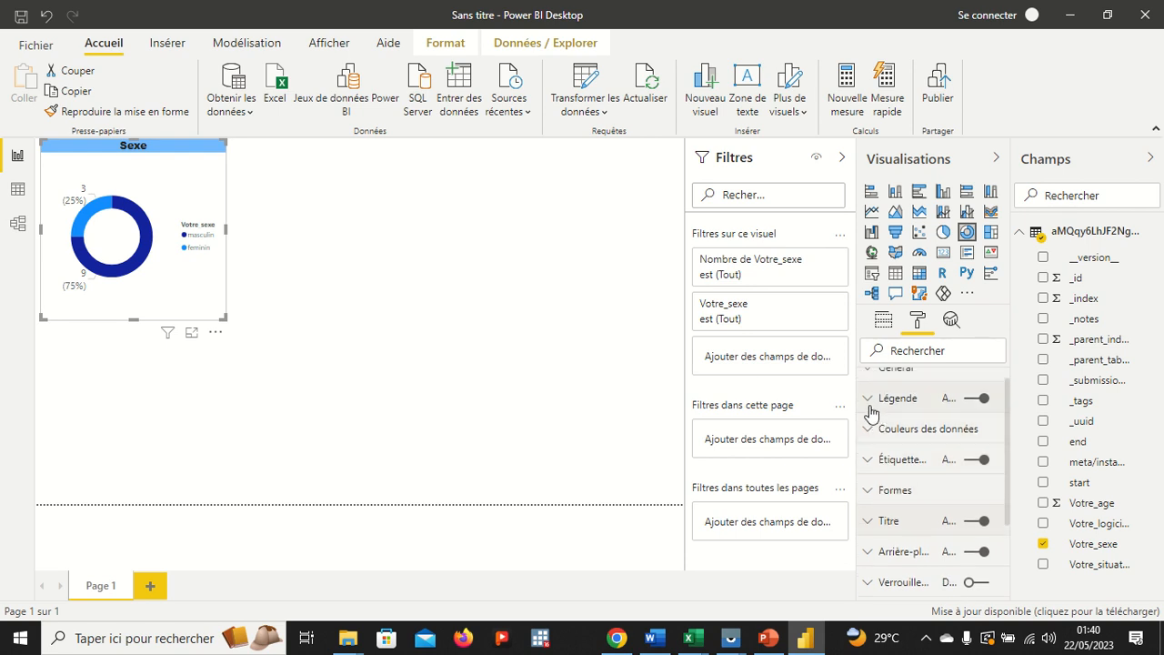
left_click(870, 409)
scroll(912, 449, "down", 2)
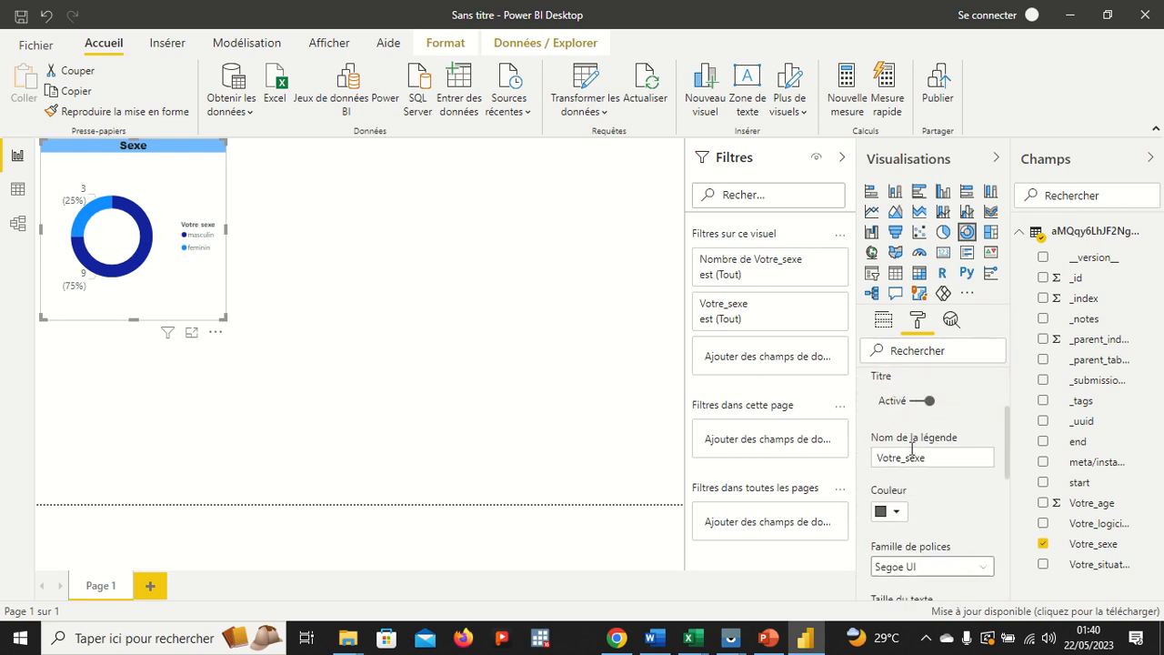
scroll(913, 449, "down", 3)
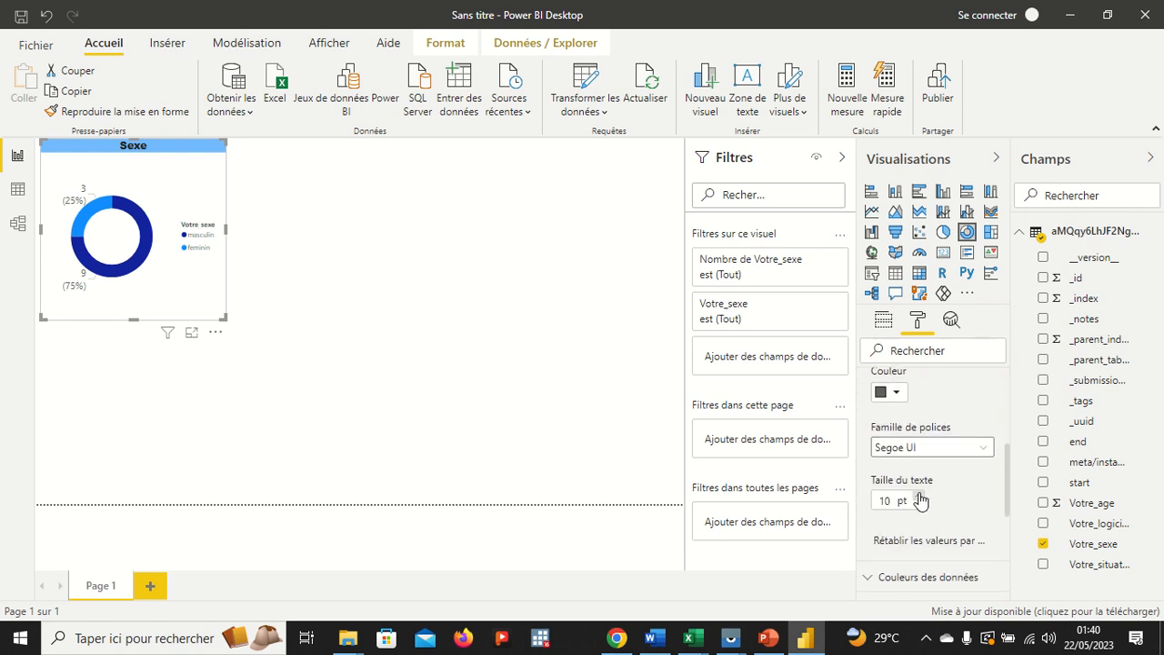
left_click(918, 497)
left_click(919, 497)
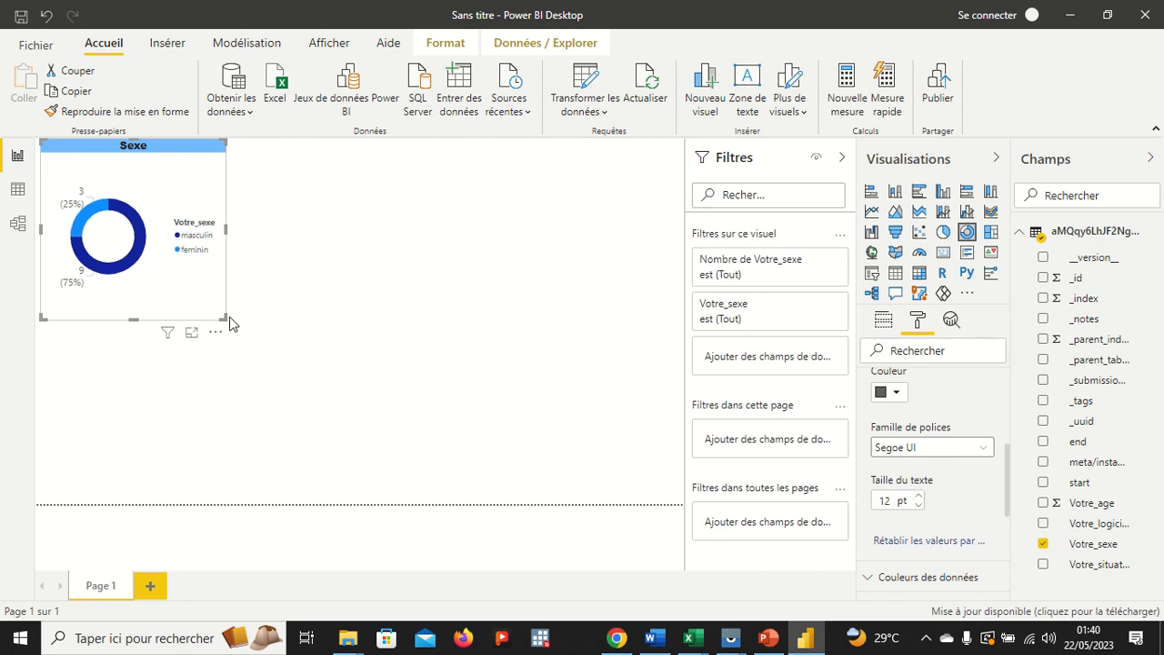
left_click_drag(224, 315, 260, 330)
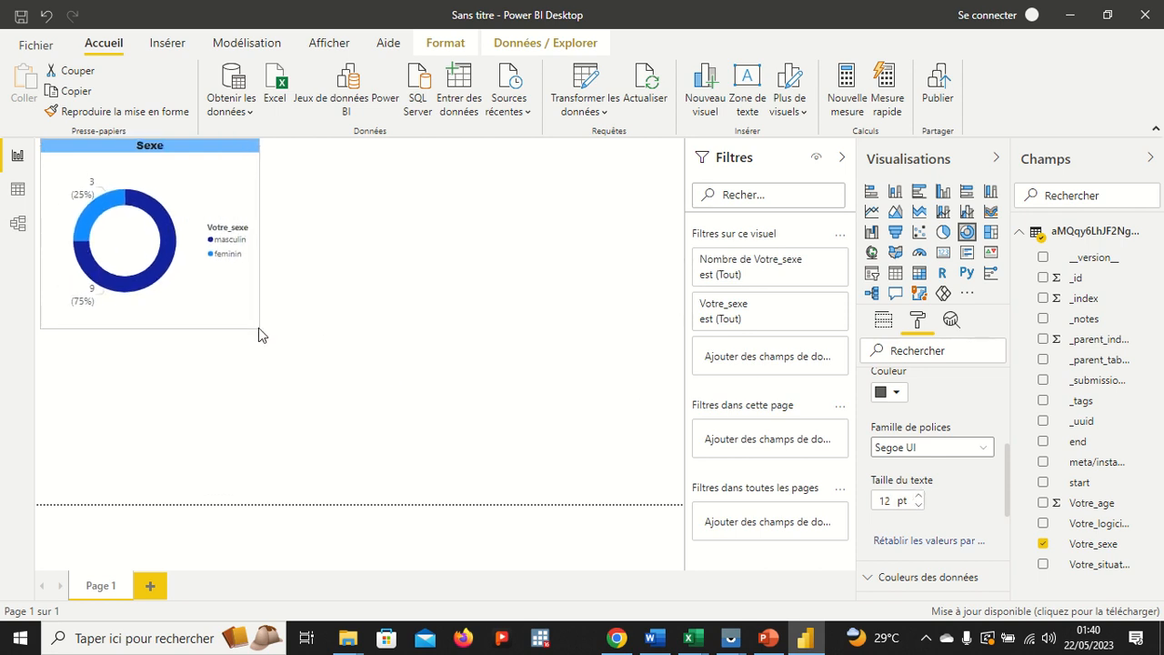
Add a stacked column chart with Votre_logiciel_de_visualisation on the axis and the count of Votre_sexe as values, and widen it slightly
left_click(309, 291)
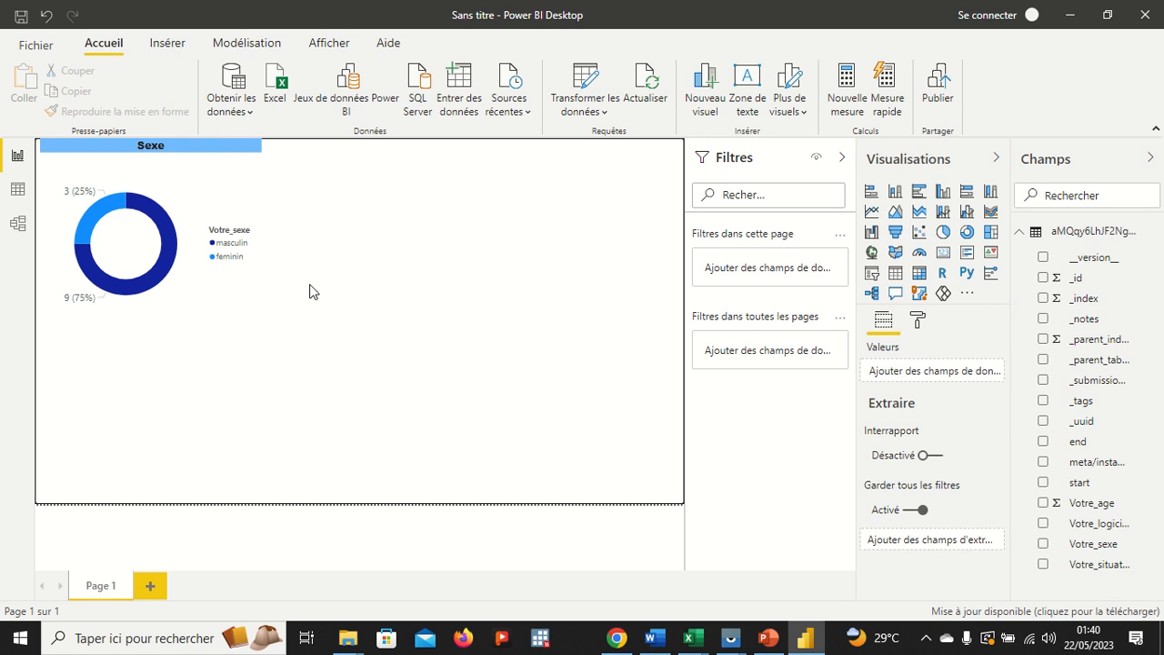
left_click(896, 193)
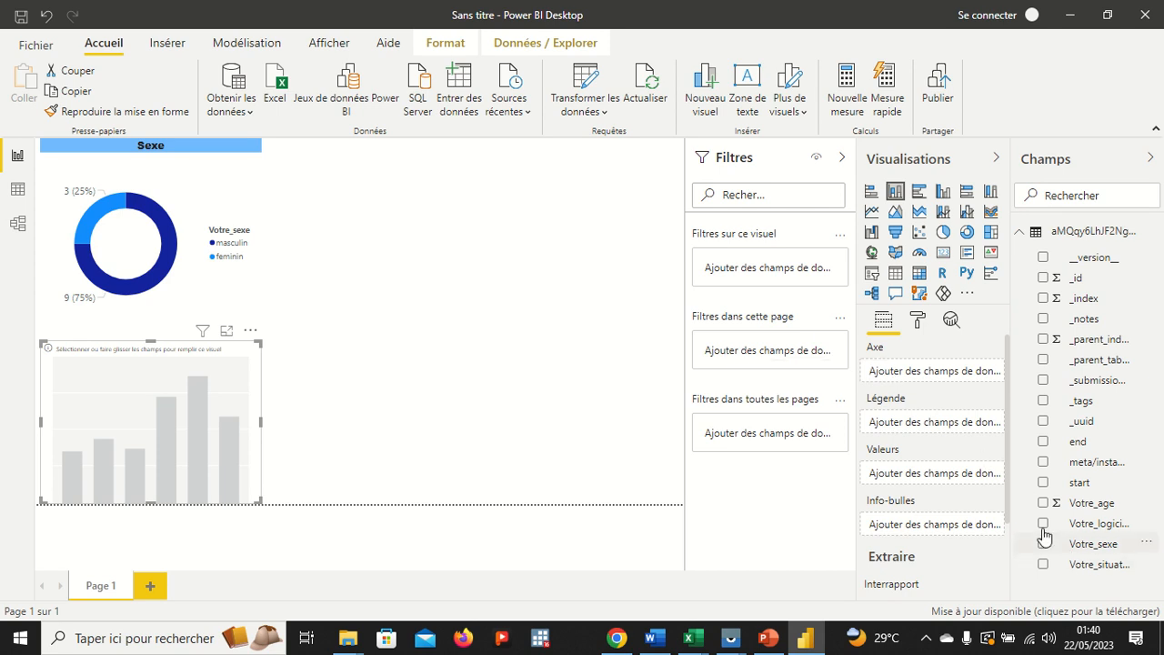
left_click_drag(1043, 534, 903, 380)
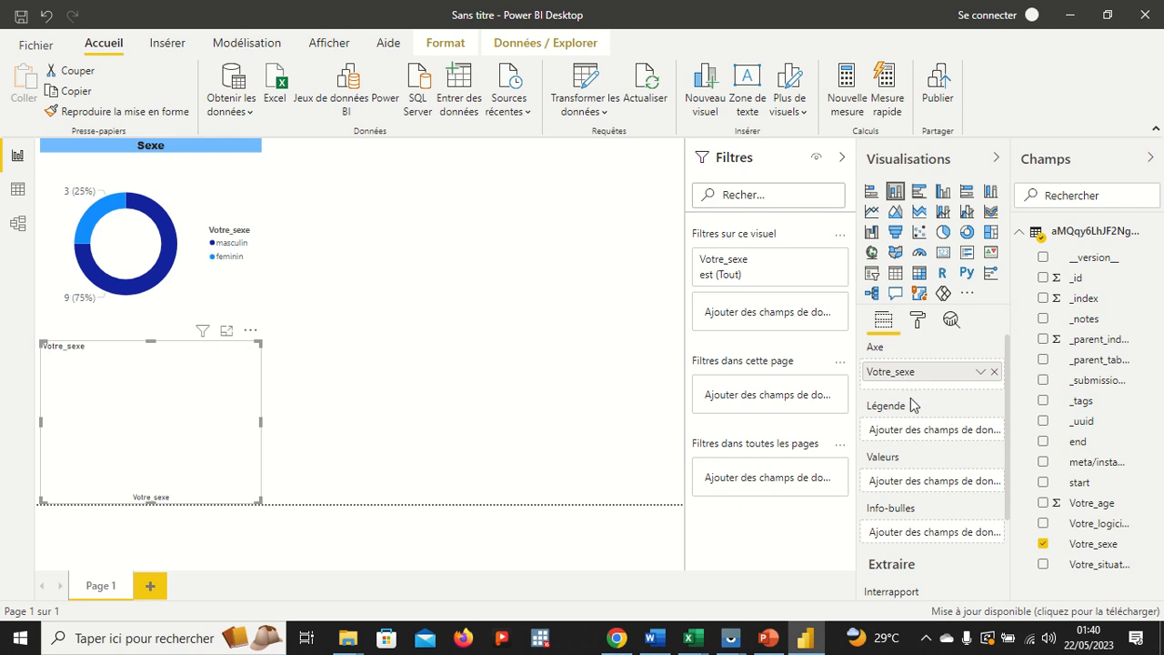
left_click_drag(907, 380, 916, 481)
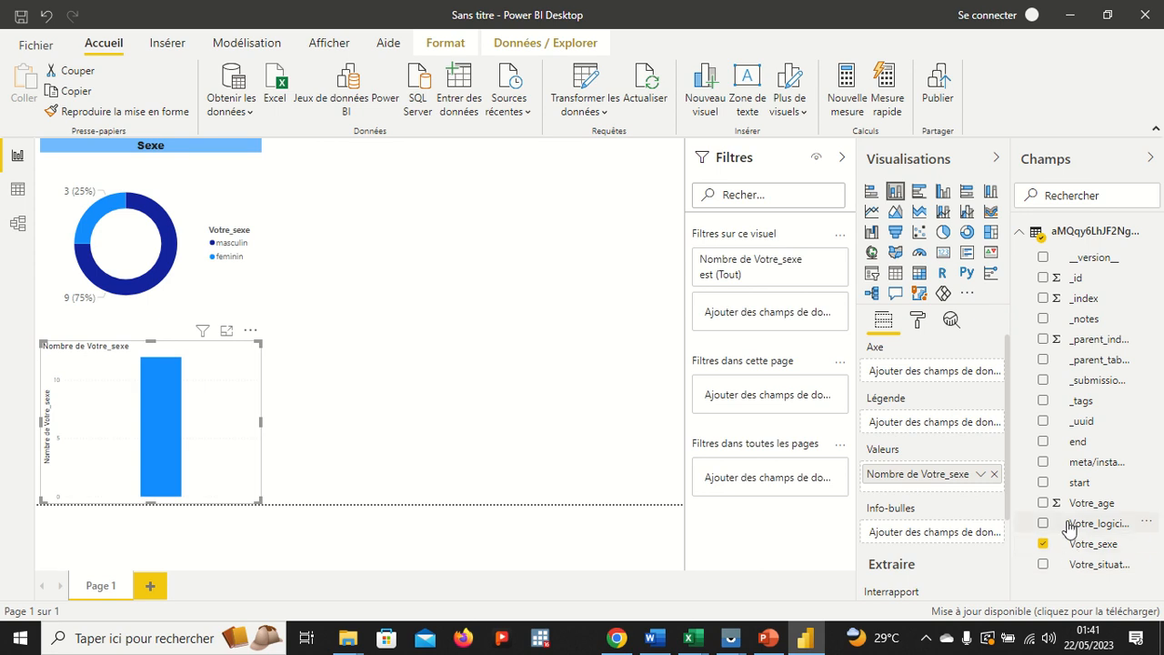
left_click_drag(1068, 532, 915, 372)
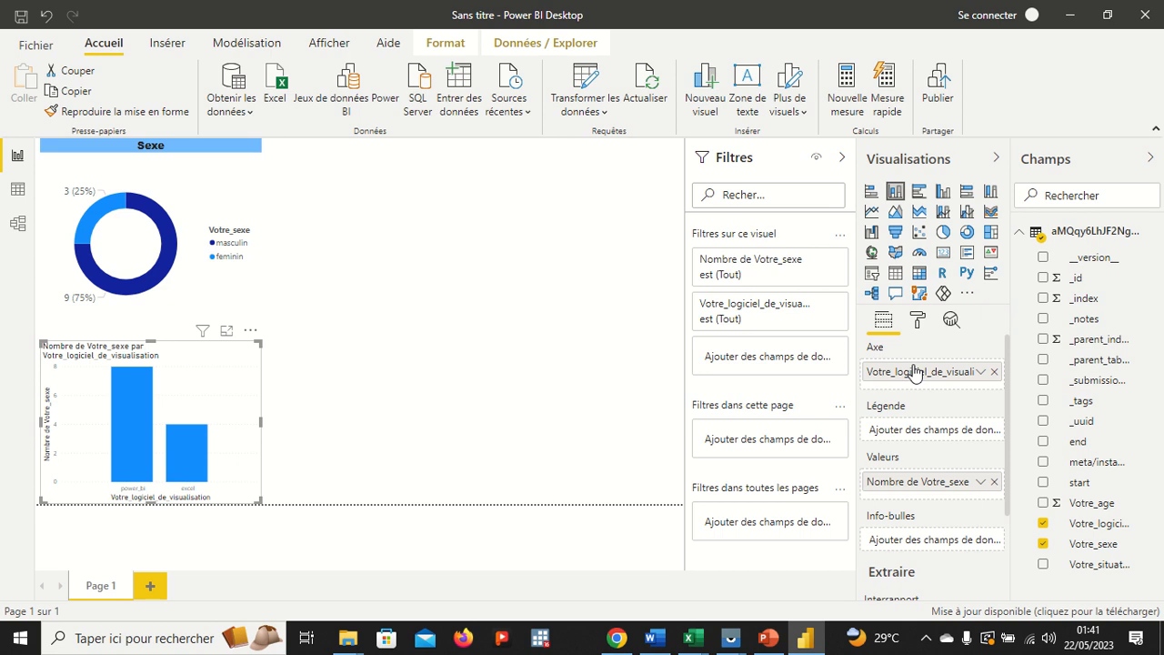
left_click_drag(261, 422, 310, 423)
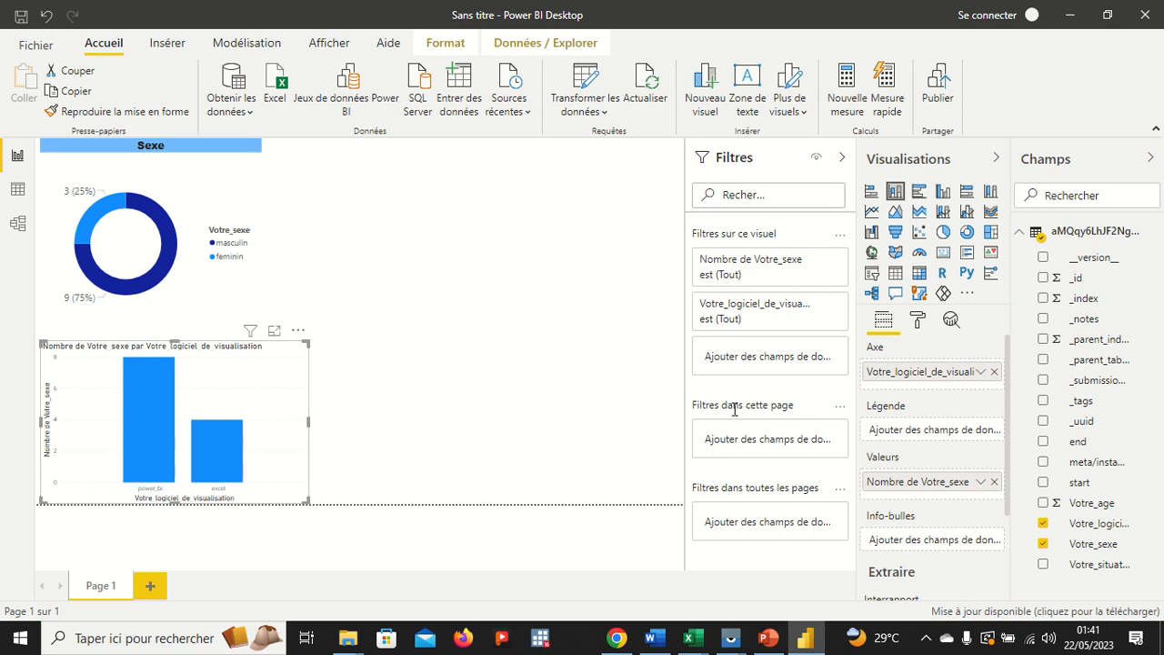
mouse_move(914, 489)
left_mouse_down()
mouse_move(917, 432)
mouse_move(917, 489)
left_mouse_up()
Copy the donut chart's formatting onto the column chart and widen the donut chart to match the column chart's width
left_click(188, 199)
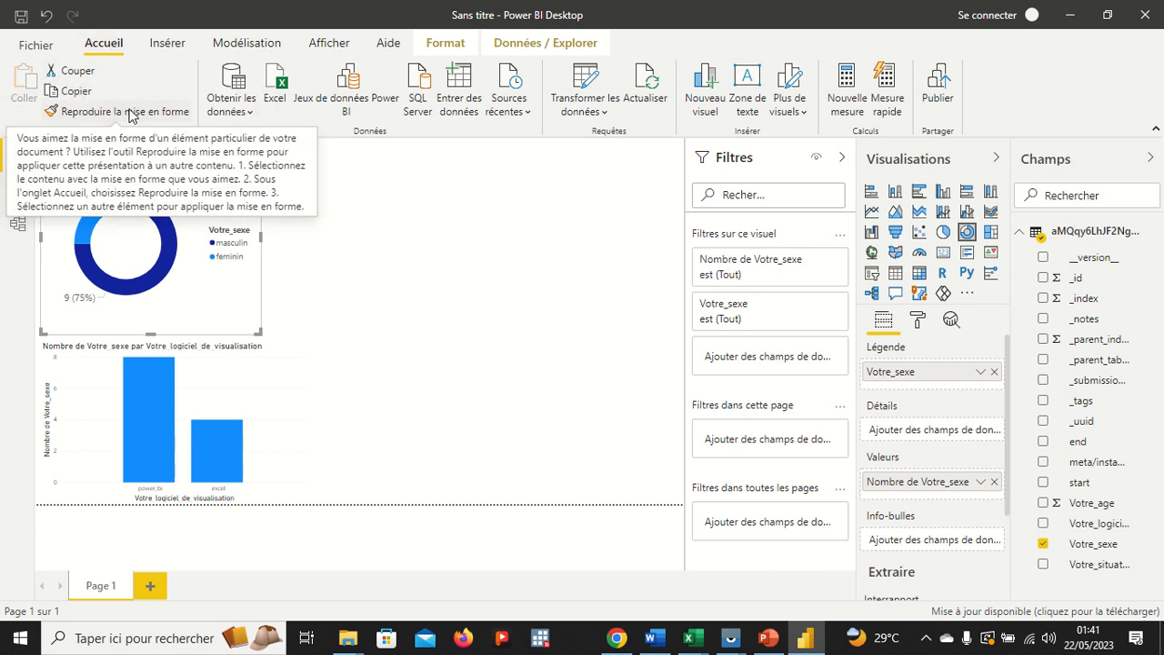
left_click(132, 112)
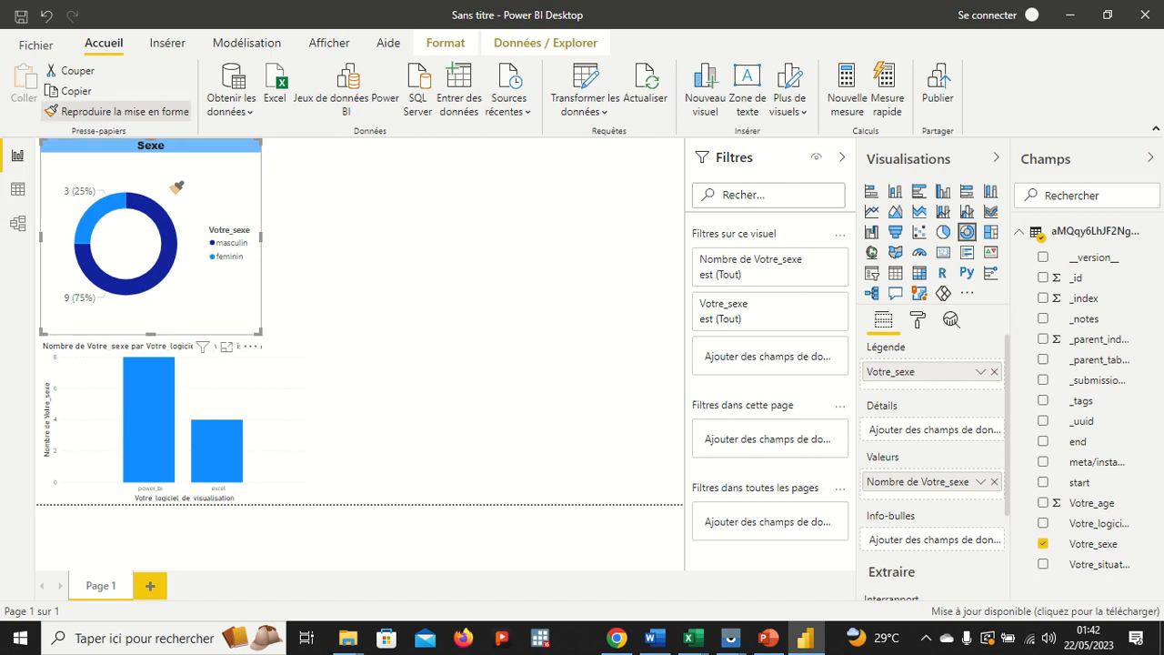
left_click(163, 369)
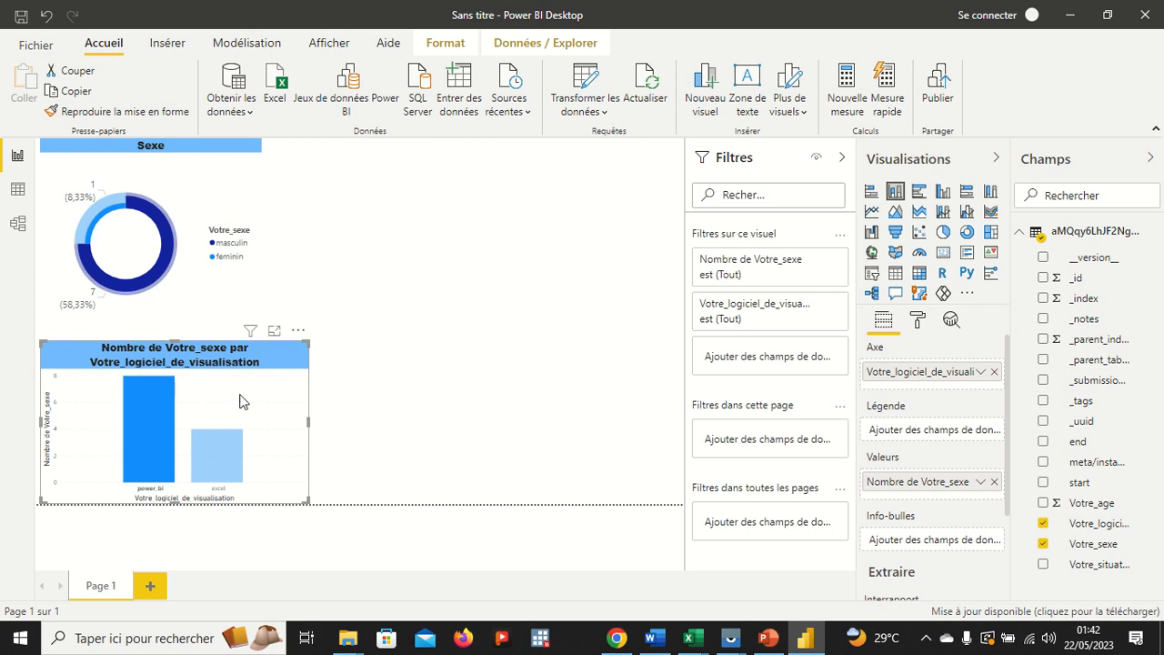
left_click(358, 427)
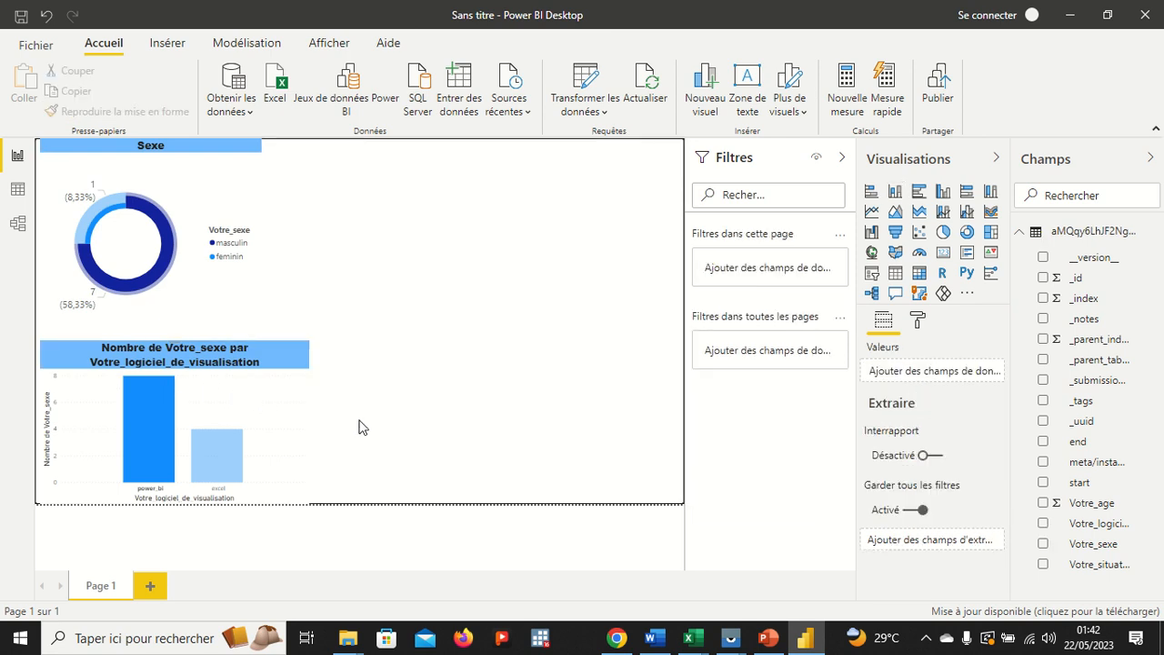
left_click(288, 409)
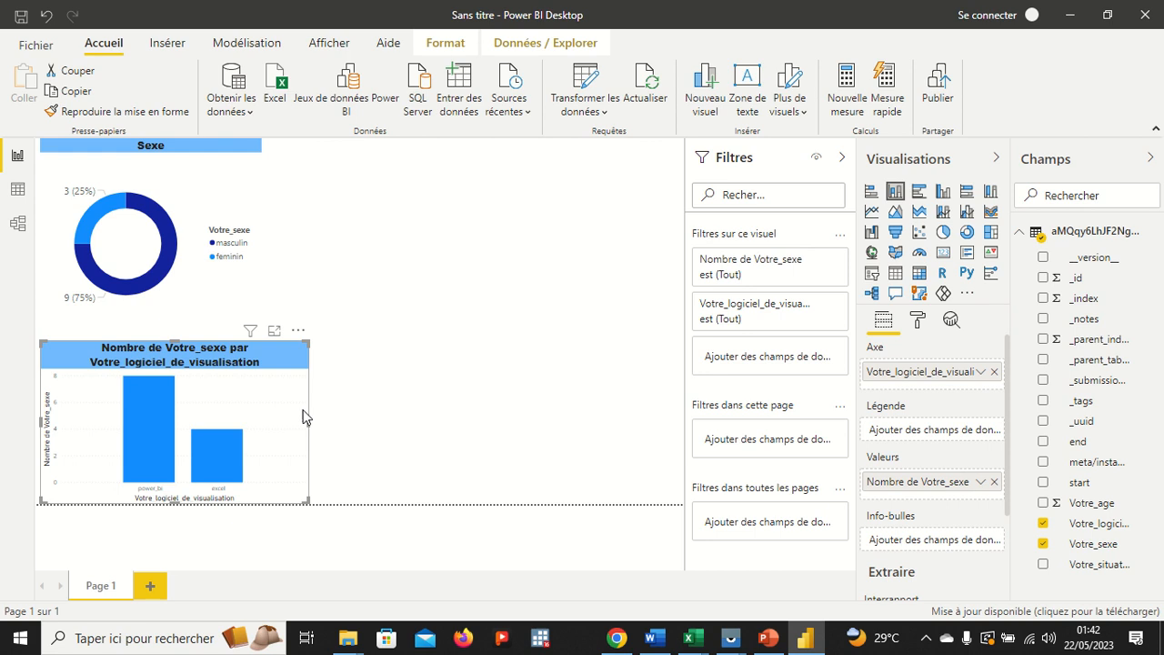
left_click(259, 262)
left_click_drag(262, 256, 309, 249)
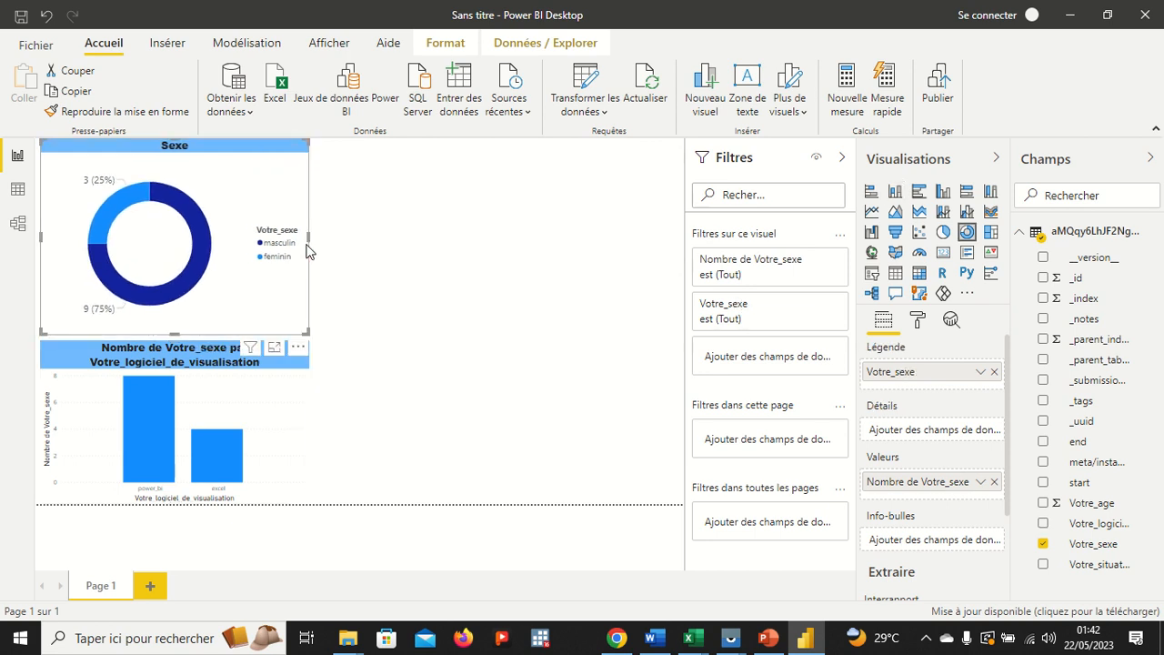
Turn on the data labels of the column chart and expand their settings
left_click(259, 416)
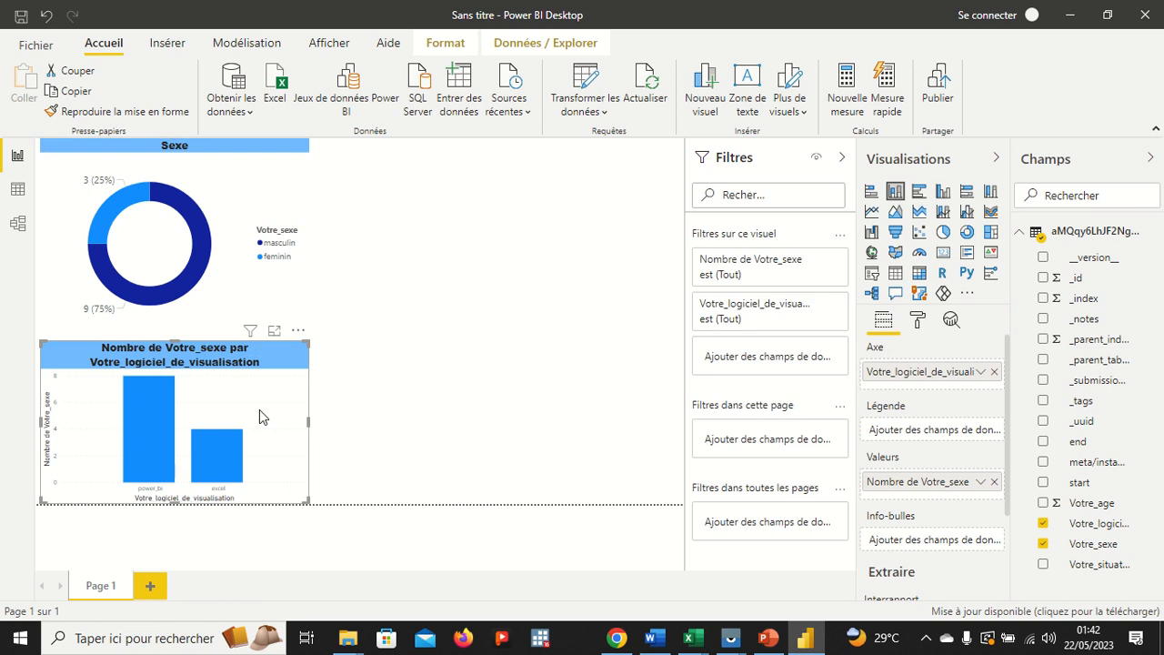
left_click(918, 322)
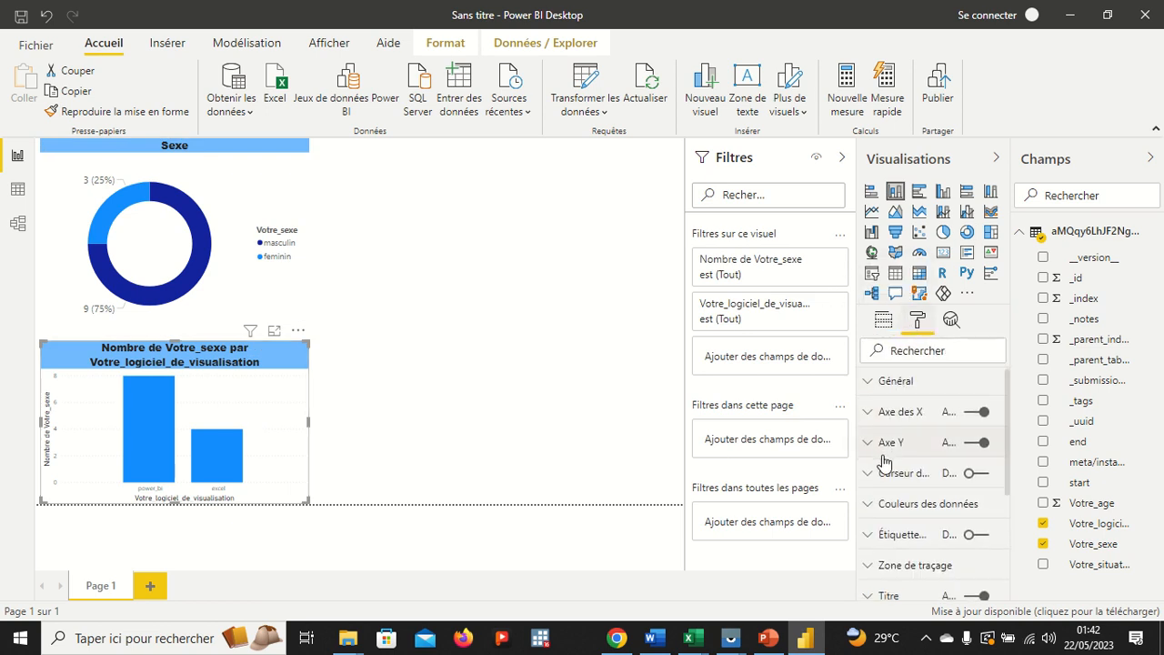
scroll(884, 462, "down", 1)
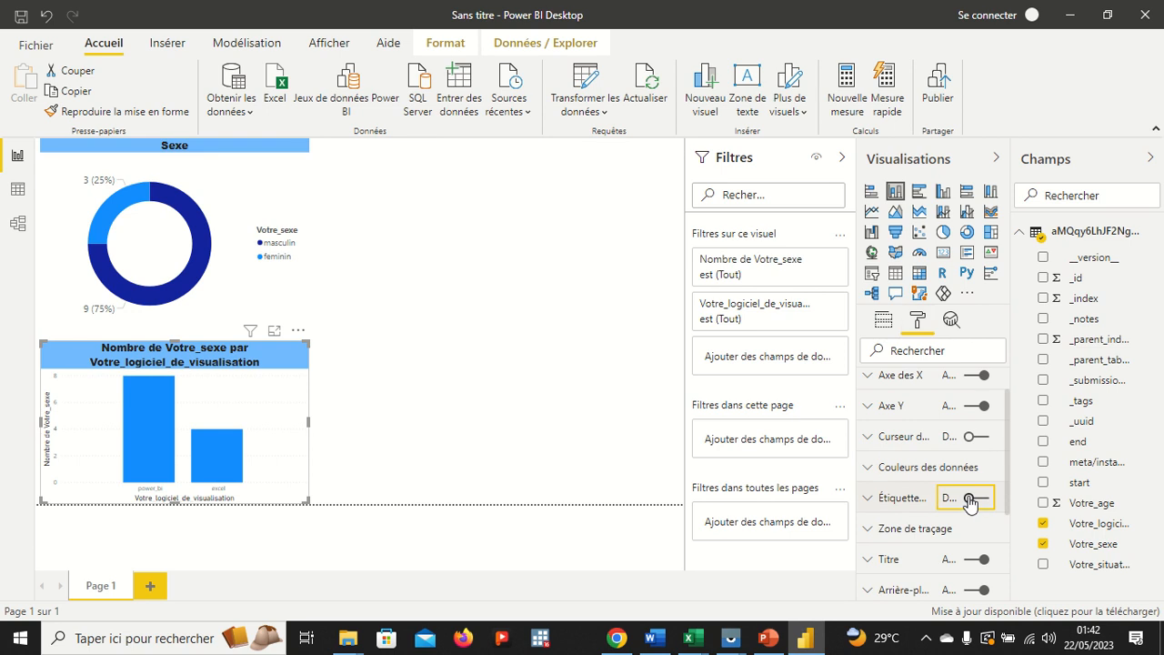
left_click(970, 499)
left_click(875, 500)
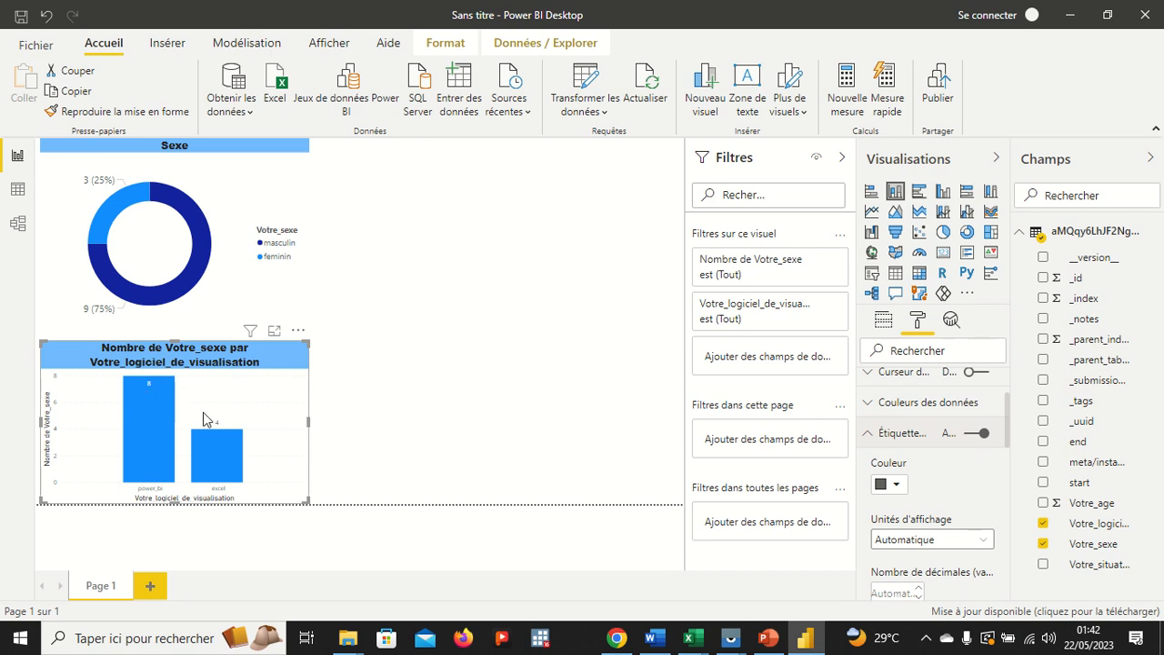
mouse_move(234, 440)
Set the colour of the column chart's data labels to white
left_click(896, 487)
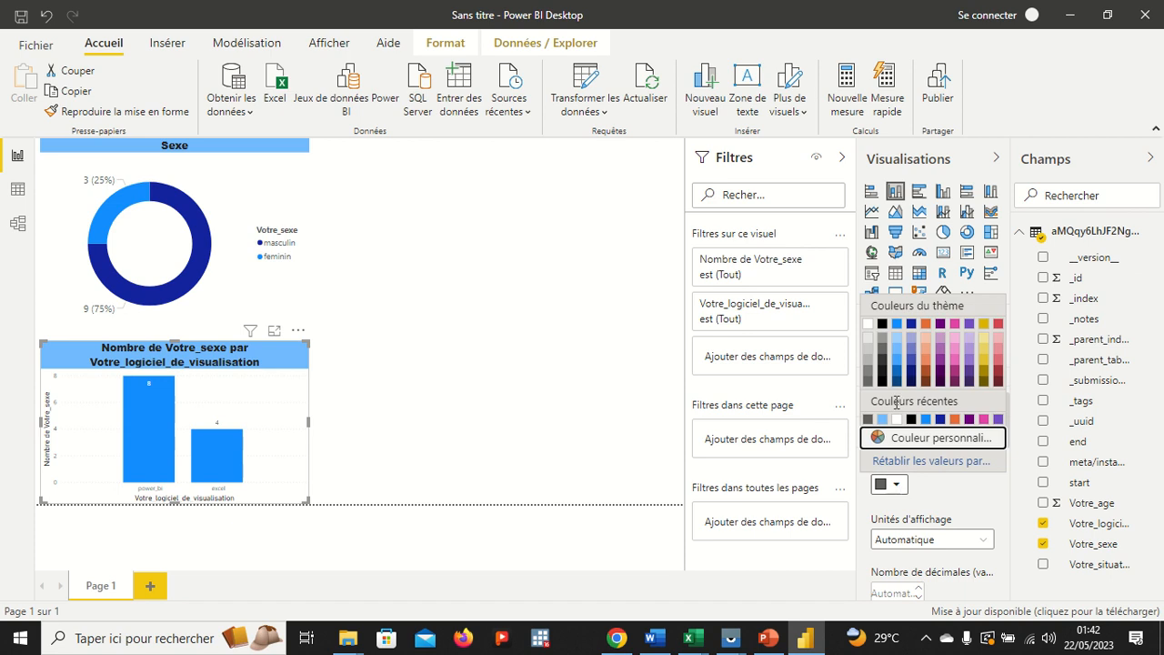
left_click(870, 354)
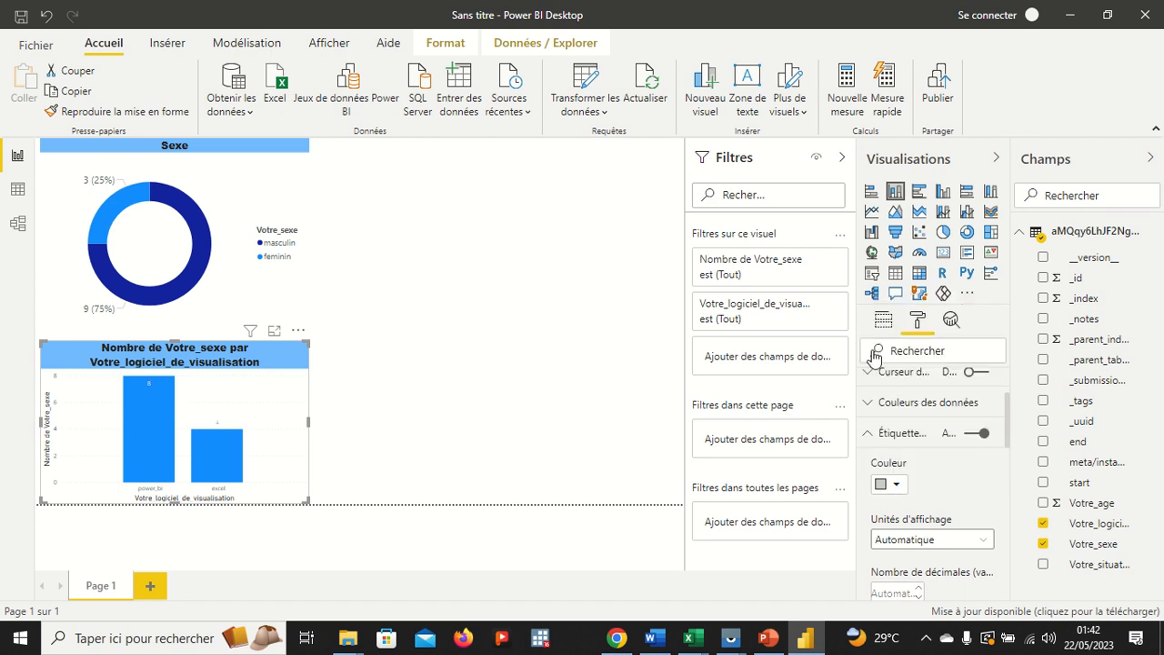
left_click(896, 485)
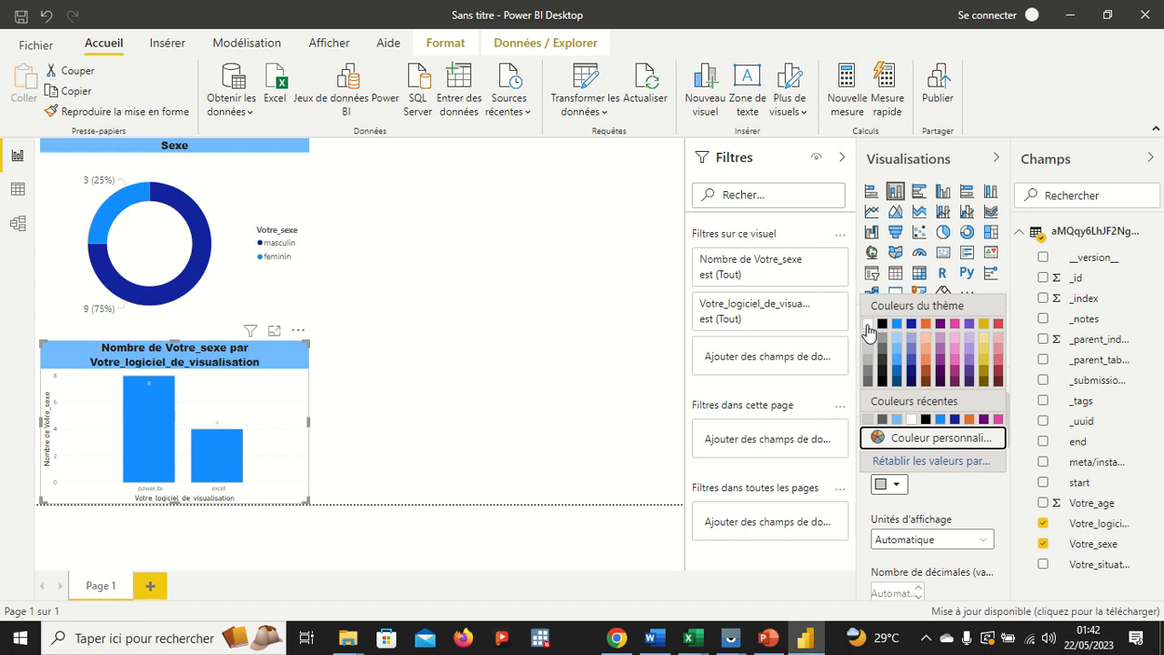
left_click(869, 324)
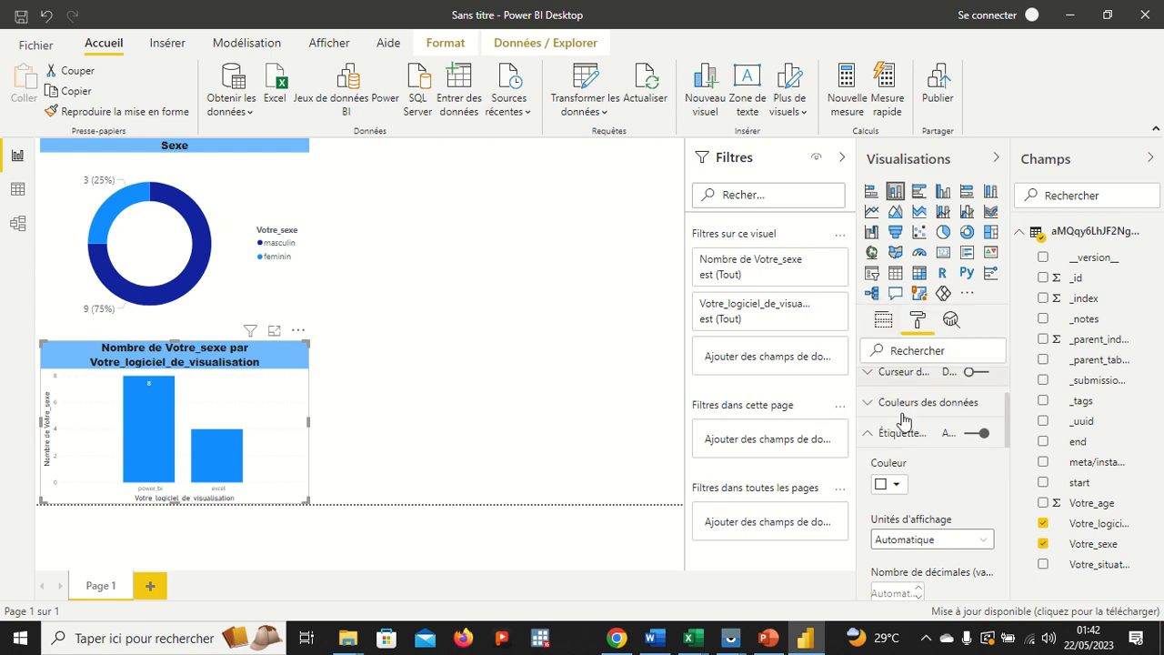
Set the position of the column chart's data labels to Bord intérieur
scroll(907, 464, "down", 2)
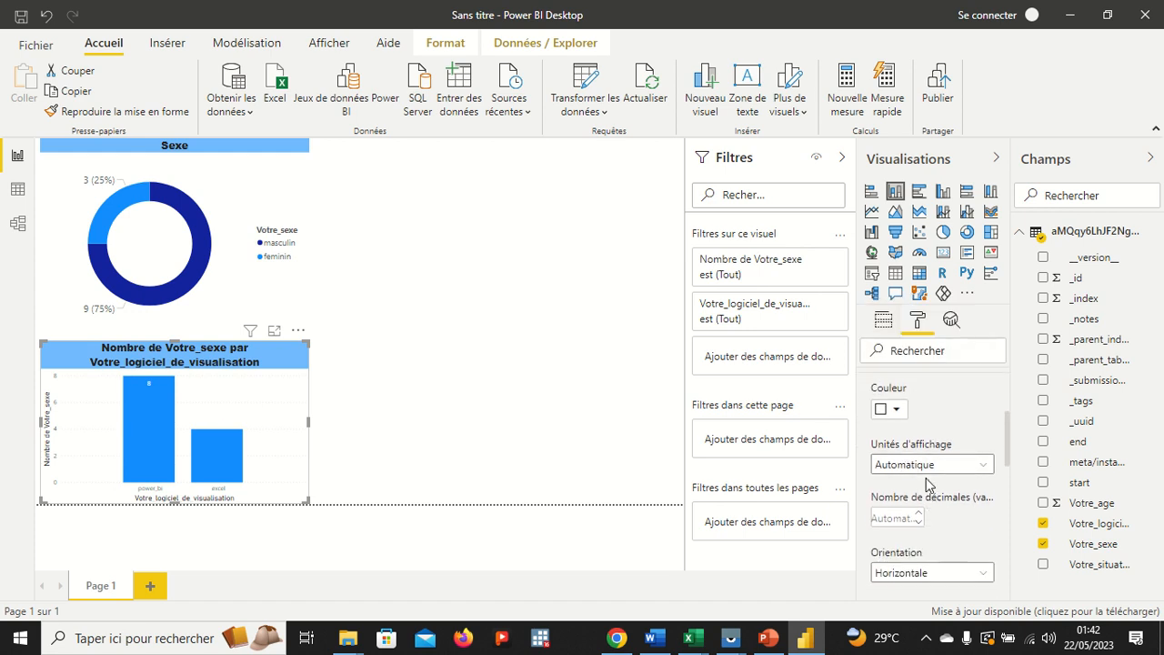
scroll(928, 485, "down", 2)
scroll(928, 485, "down", 1)
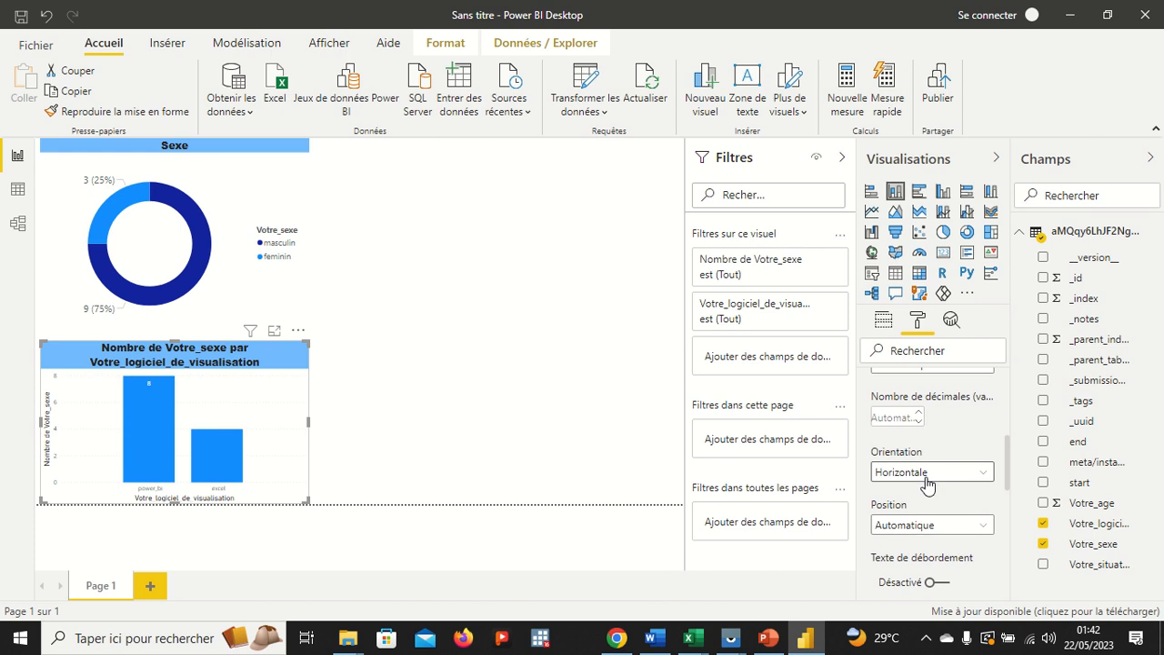
left_click(927, 474)
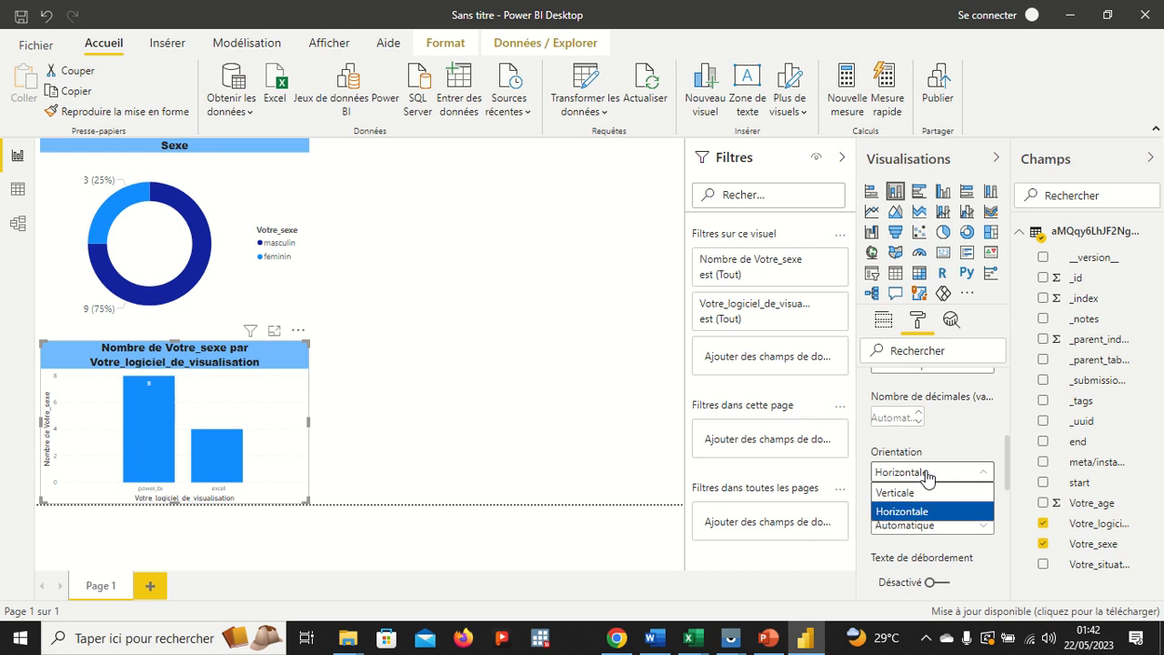
left_click(927, 475)
left_click(933, 526)
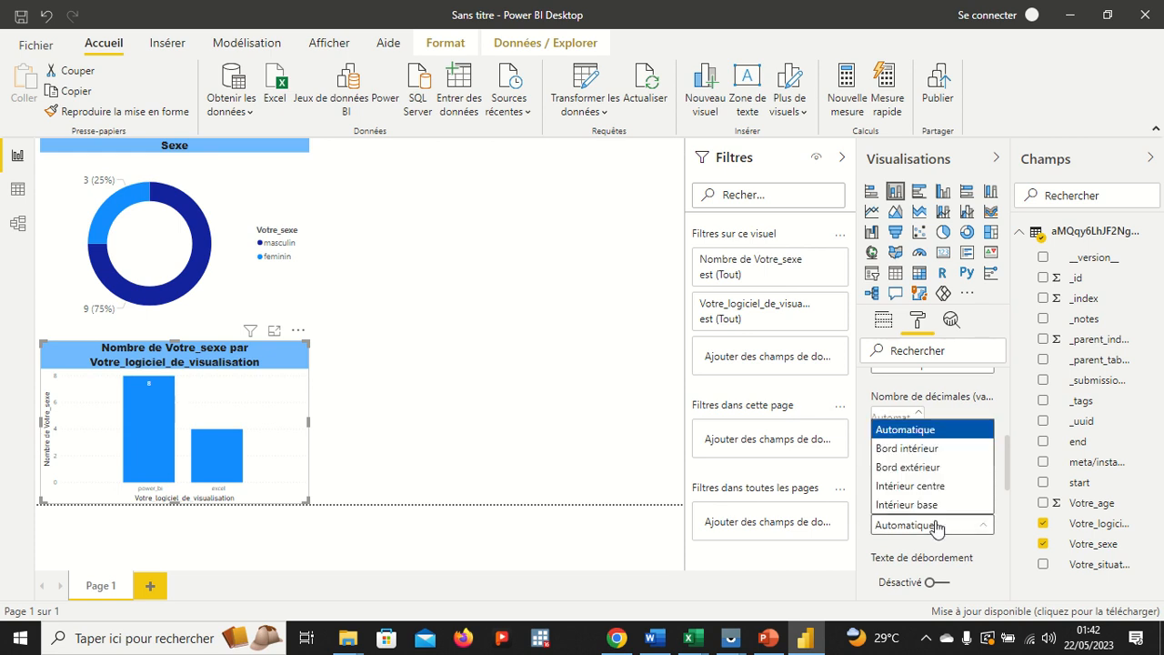
left_click(921, 449)
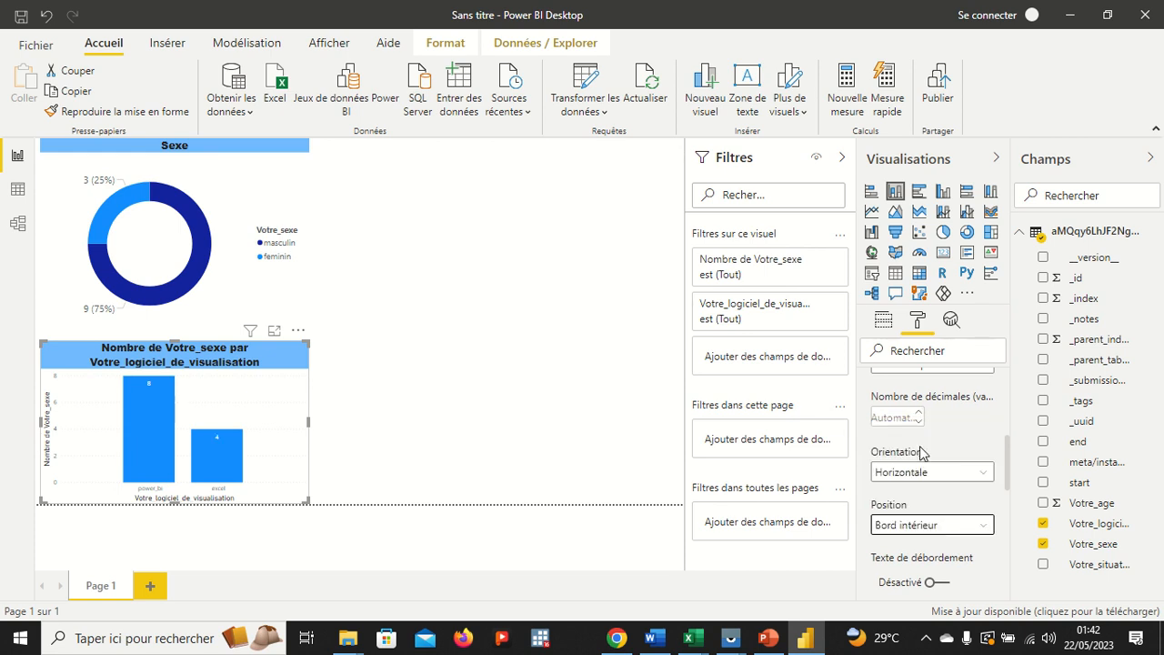
Set the text size of the data labels to 14 pt and close the label settings
scroll(1002, 526, "down", 2)
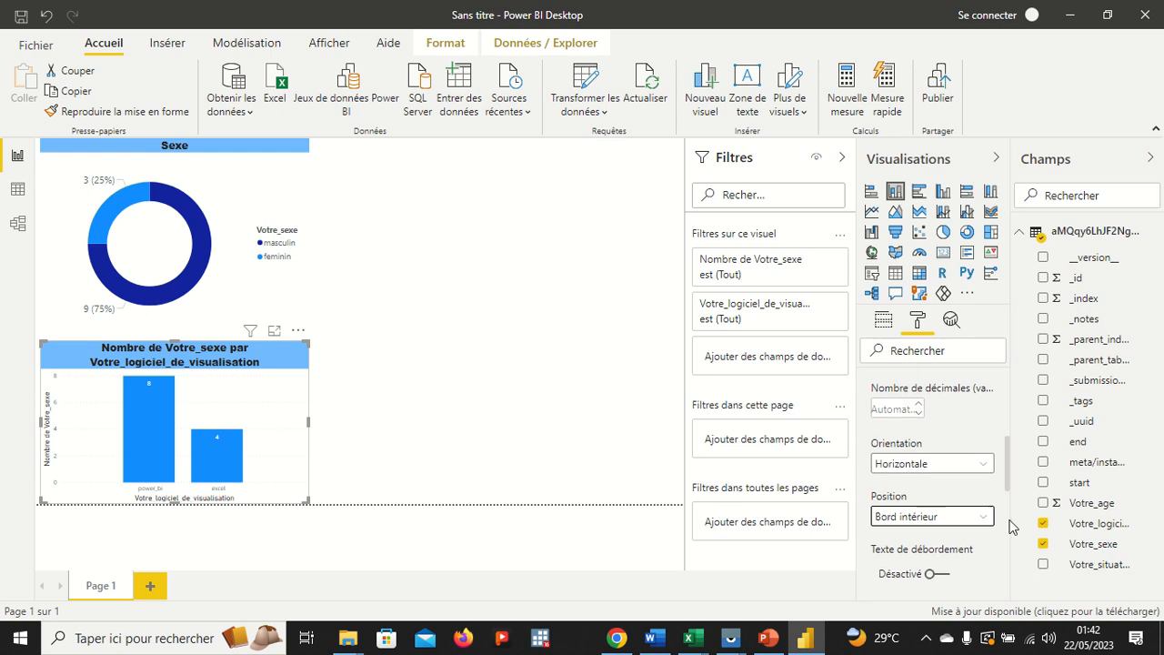
left_click(918, 545)
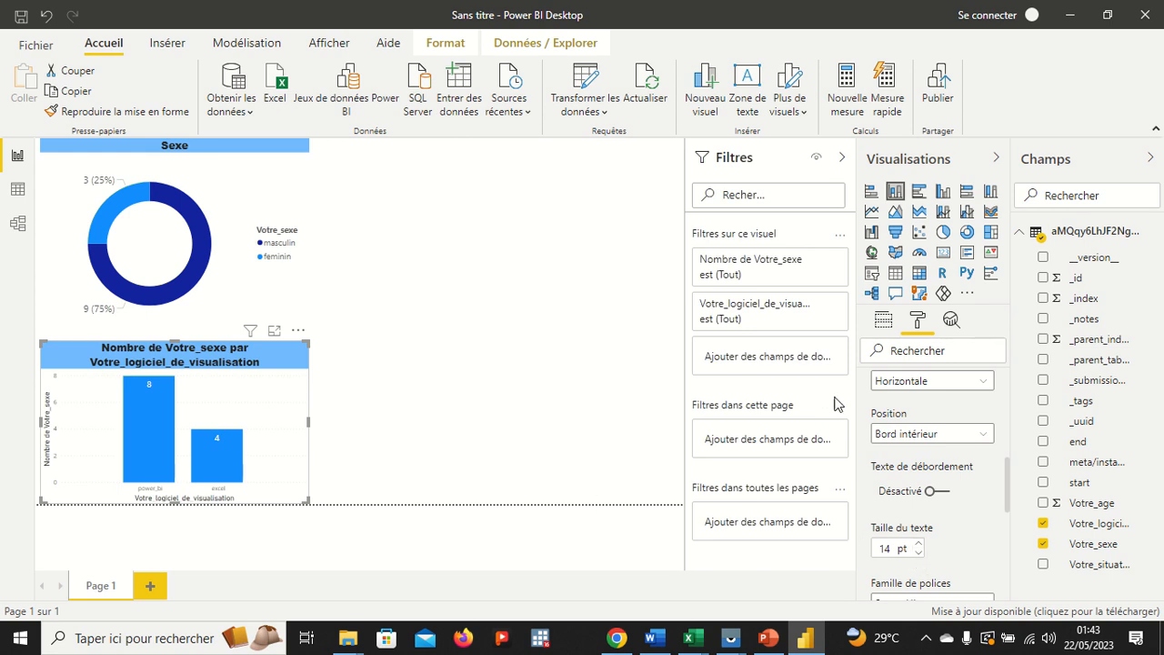
scroll(891, 397, "up", 1)
scroll(891, 398, "up", 4)
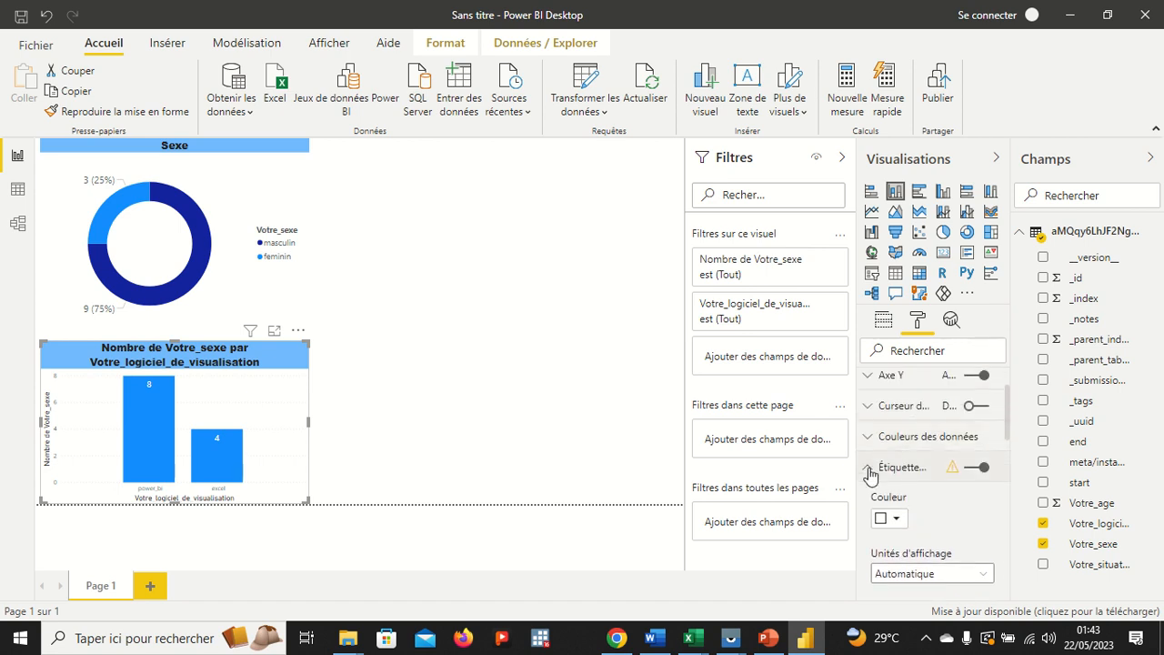
left_click(871, 468)
Change the column chart's title text to "Choix du logiciel" and deselect the chart
scroll(908, 491, "down", 1)
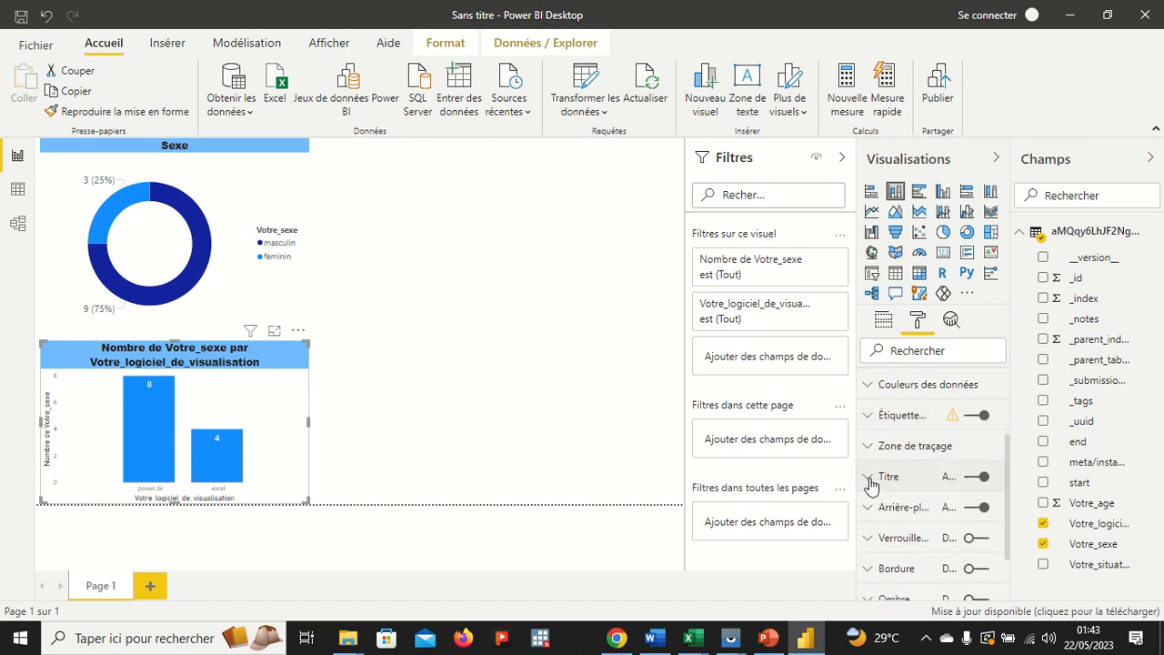
left_click(880, 477)
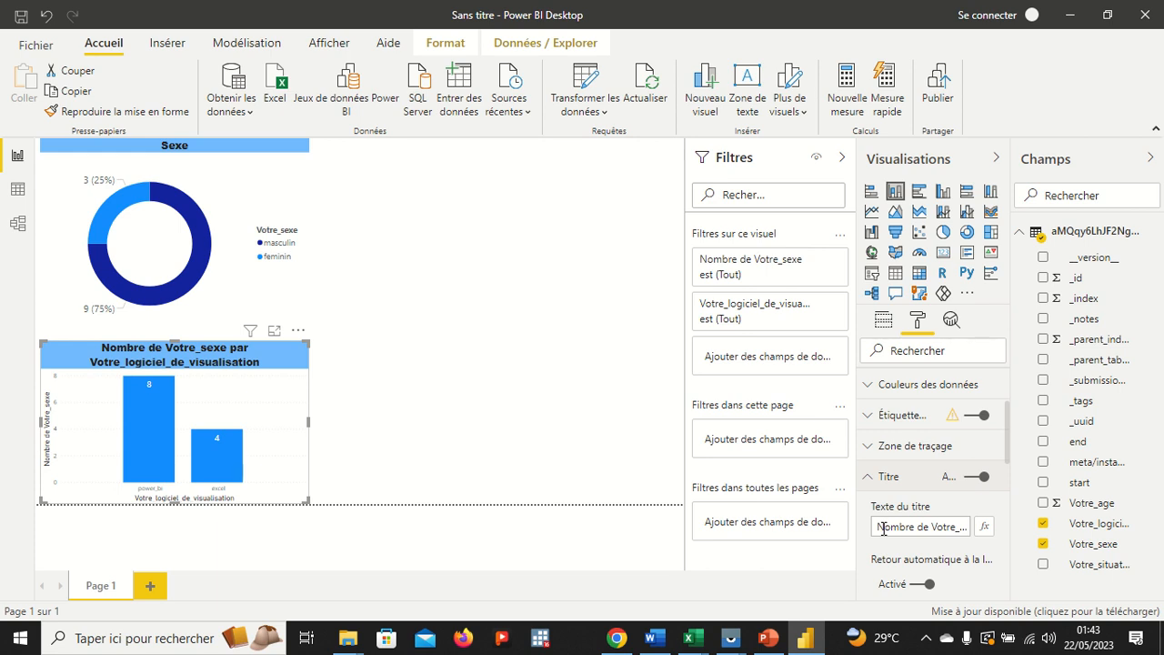
left_click_drag(875, 527, 989, 536)
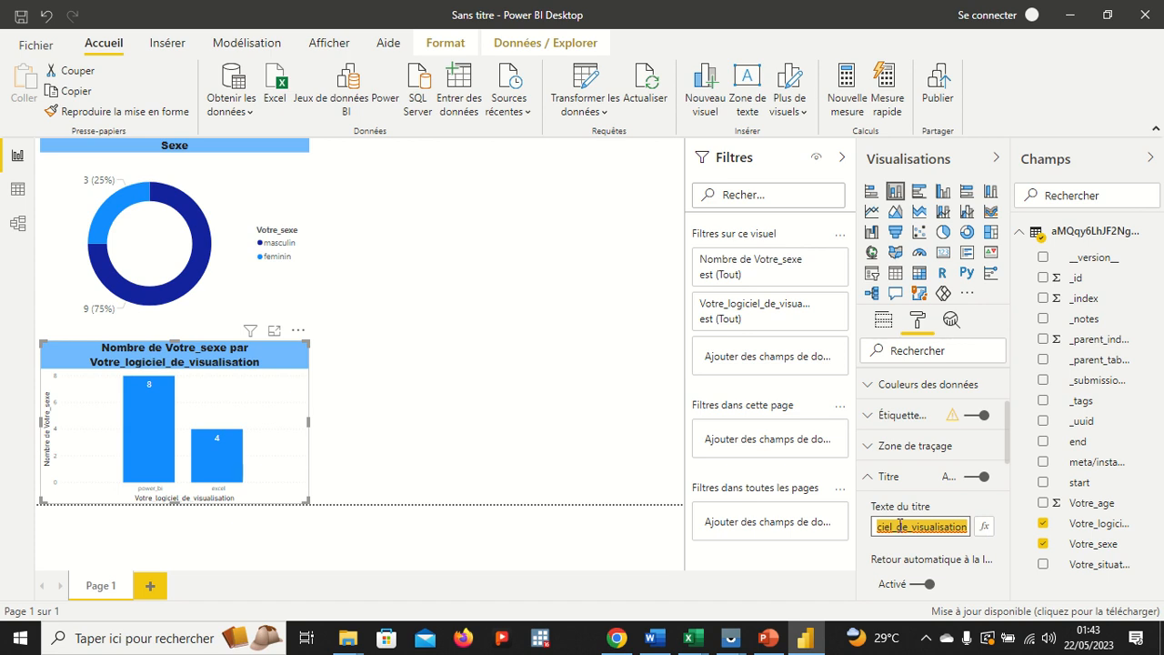
type("c")
key("BackSpace")
type("C")
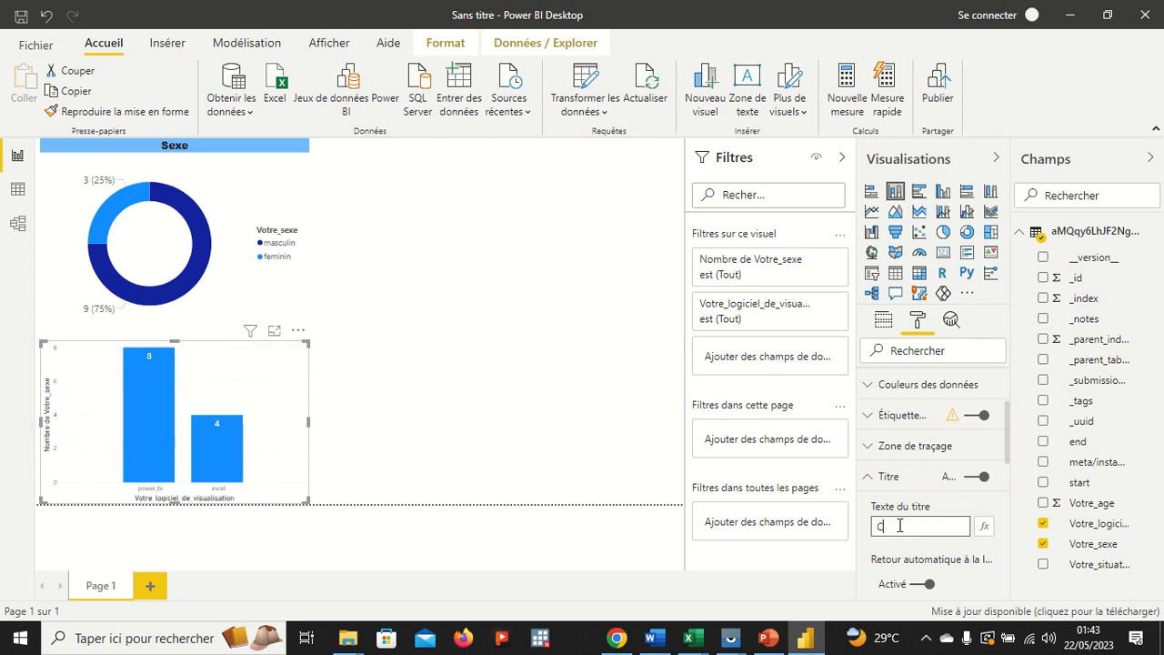
type("hoix du ")
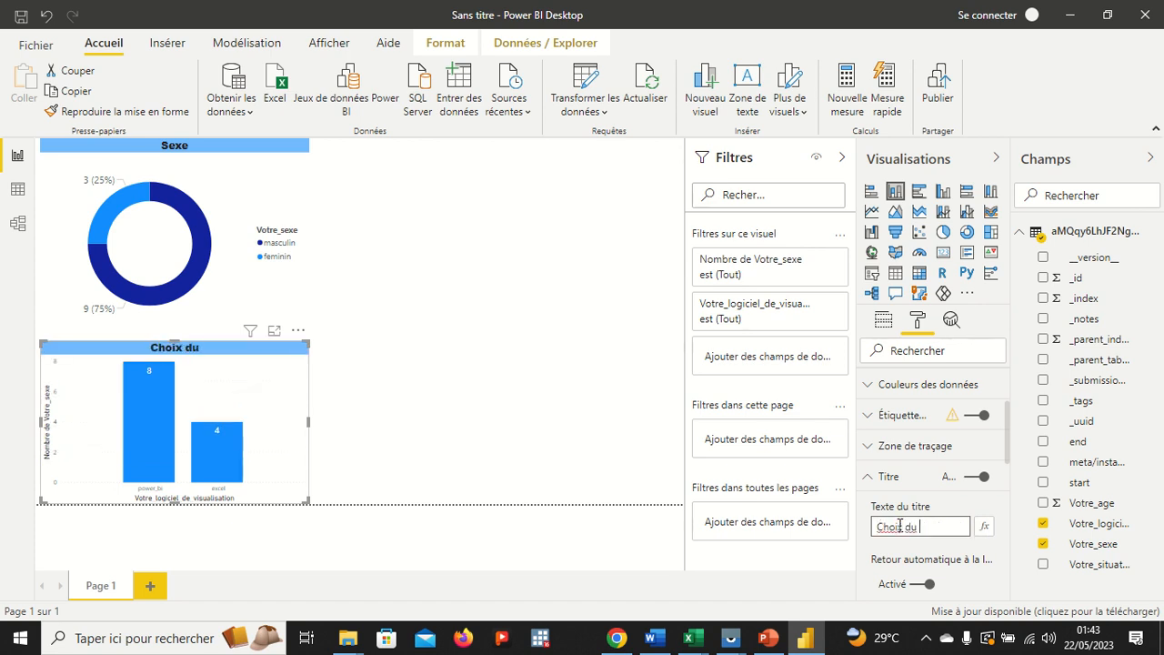
type("logiciel")
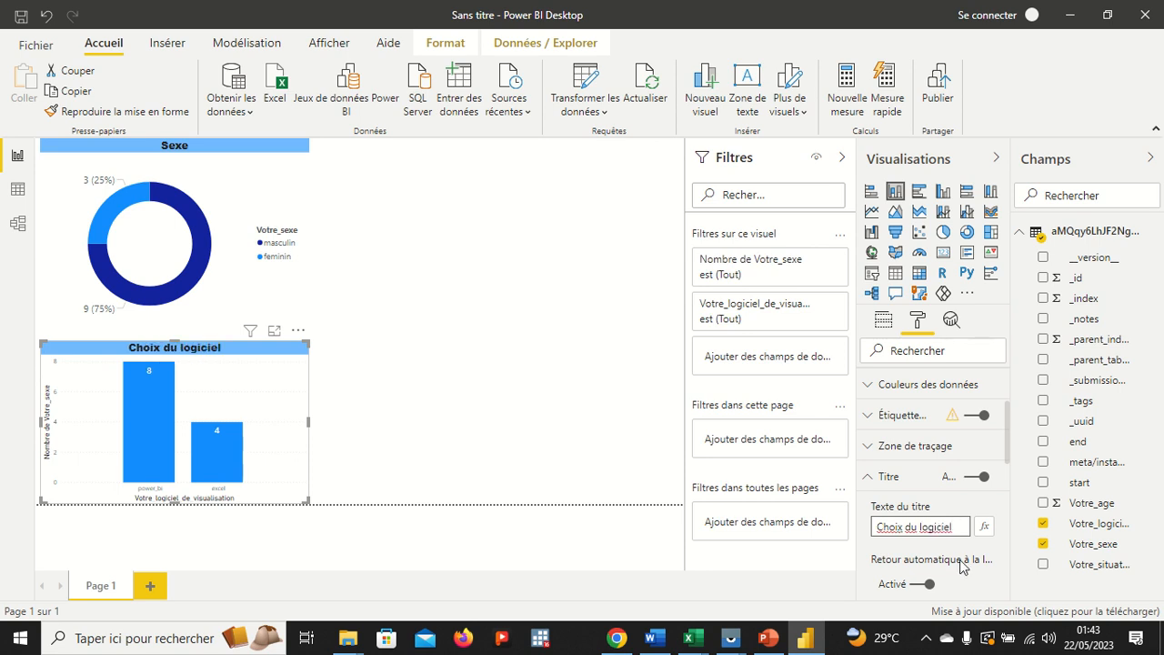
left_click(436, 435)
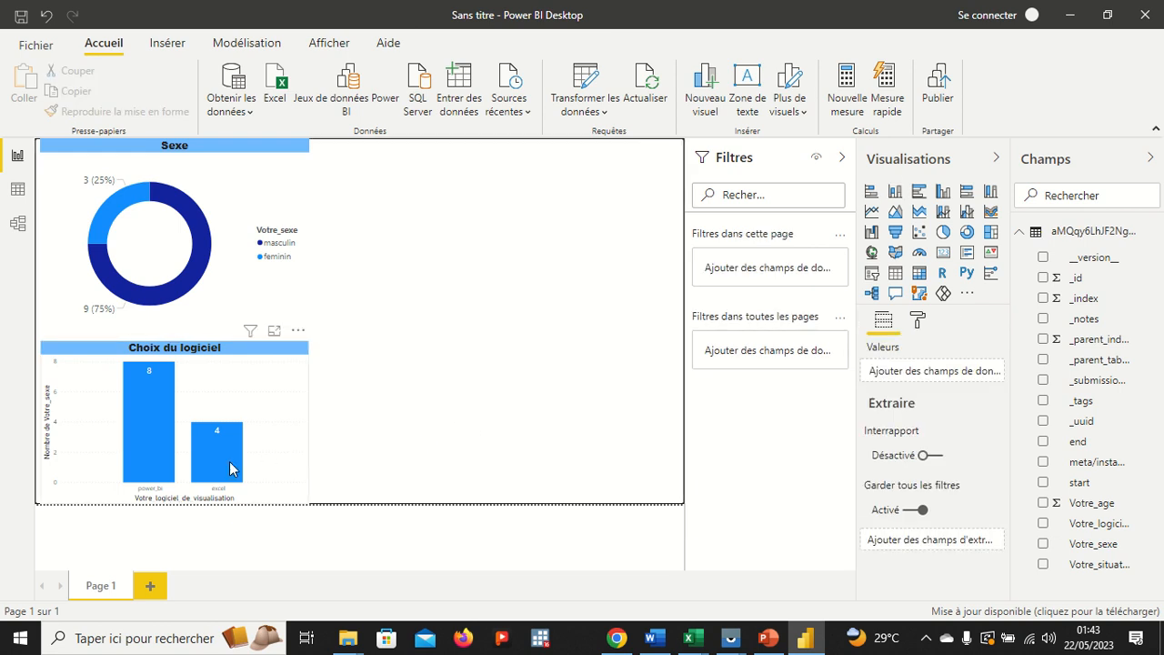
Set the X-axis text size of the "Choix du logiciel" column chart to 12 pt and deselect the chart
left_click(918, 320)
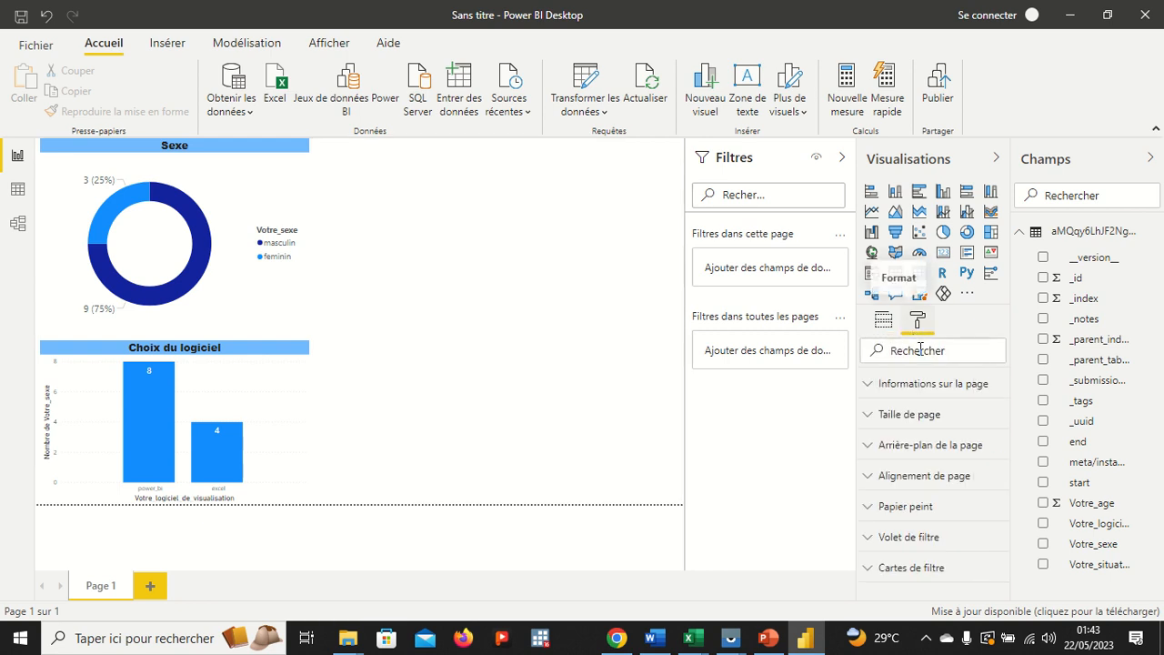
left_click(291, 413)
left_click(918, 320)
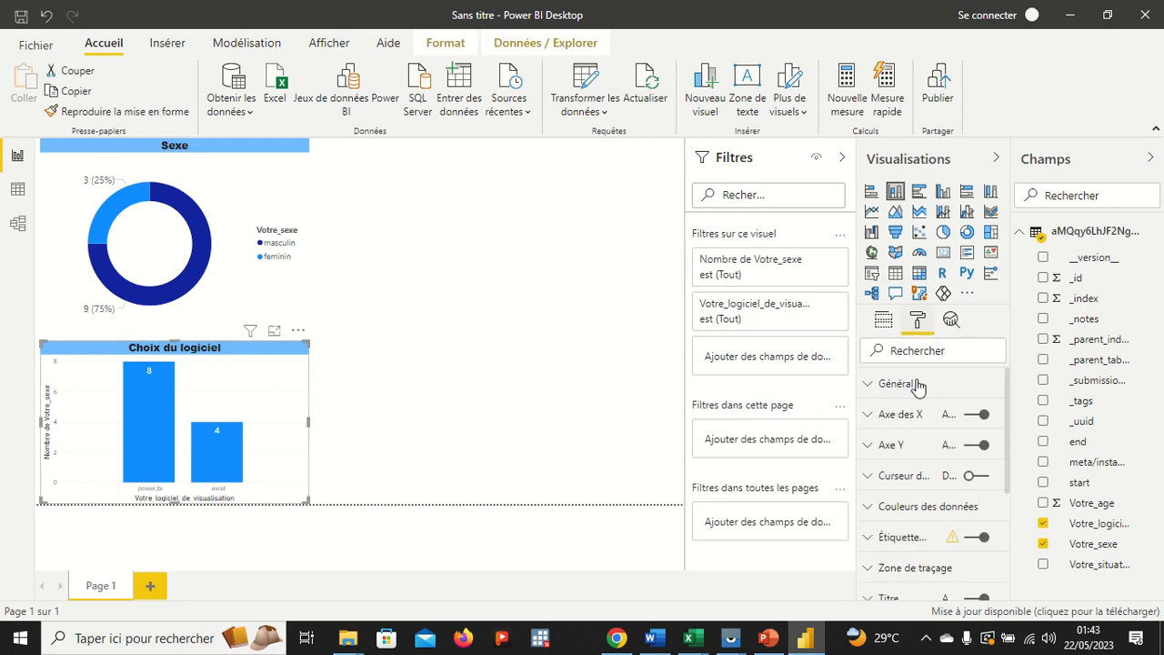
left_click(886, 422)
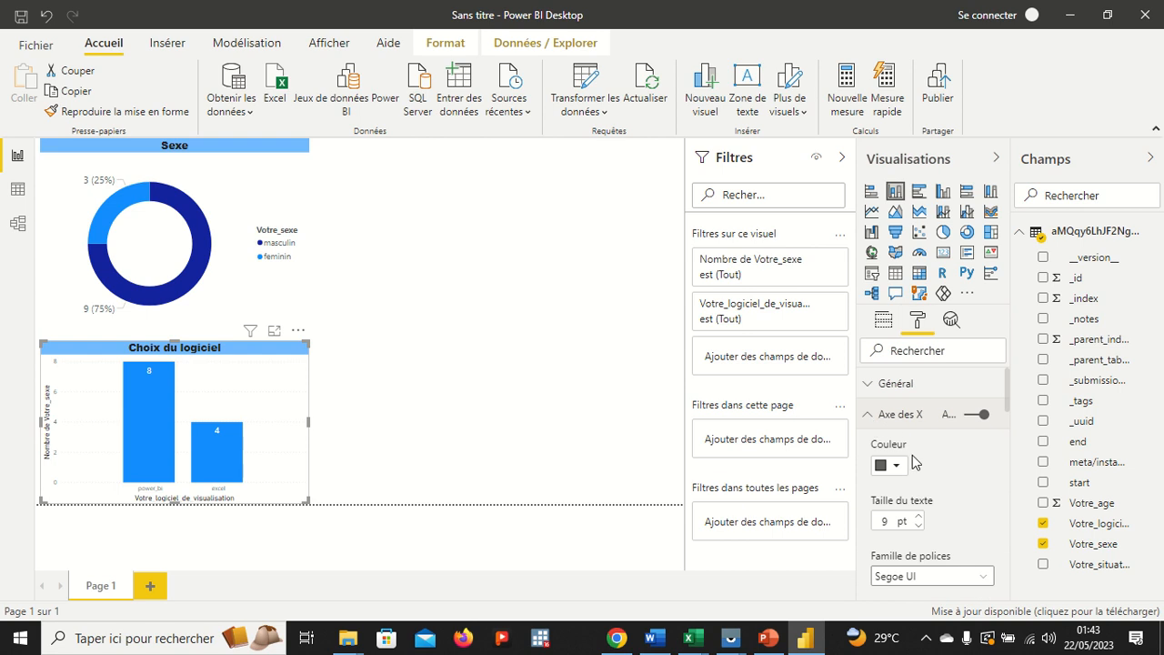
scroll(936, 473, "down", 1)
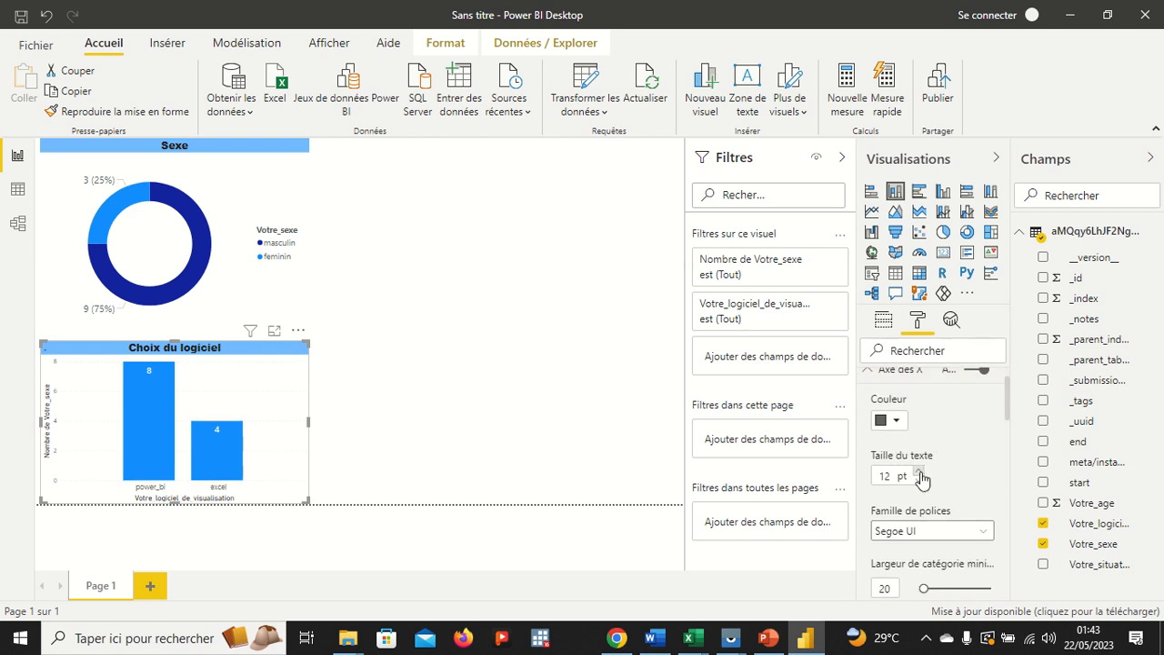
left_click(503, 422)
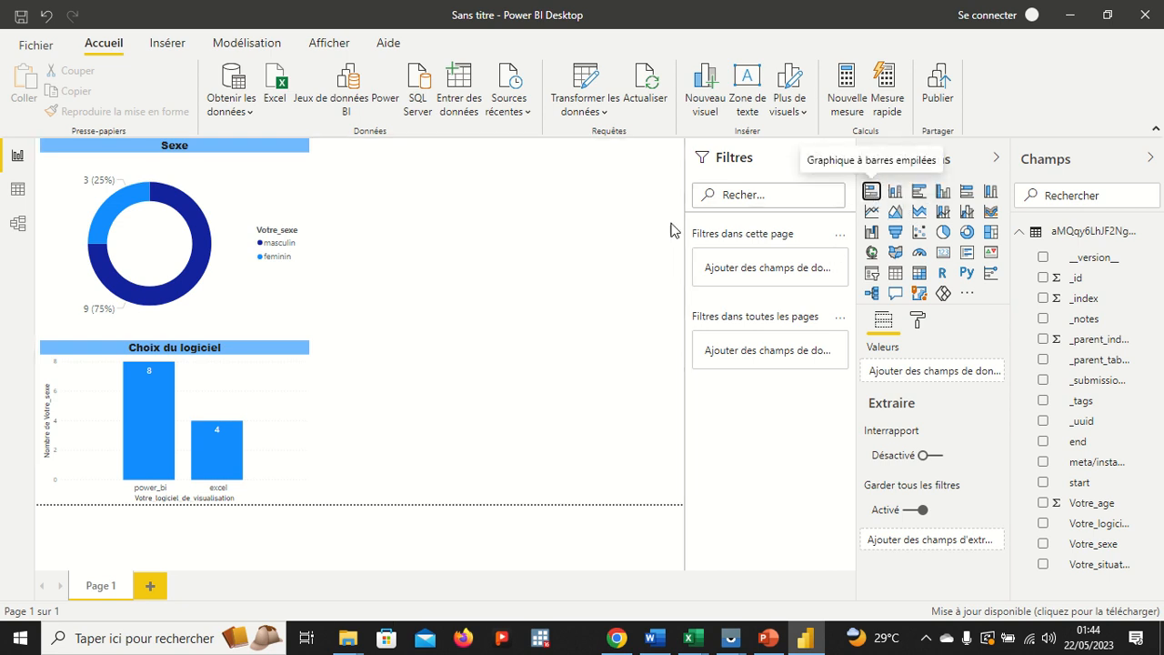
Place a stacked bar chart in the page's upper-right area and assign the Votre_situation_Matrimoniale field to its axis
left_click_drag(671, 229, 661, 260)
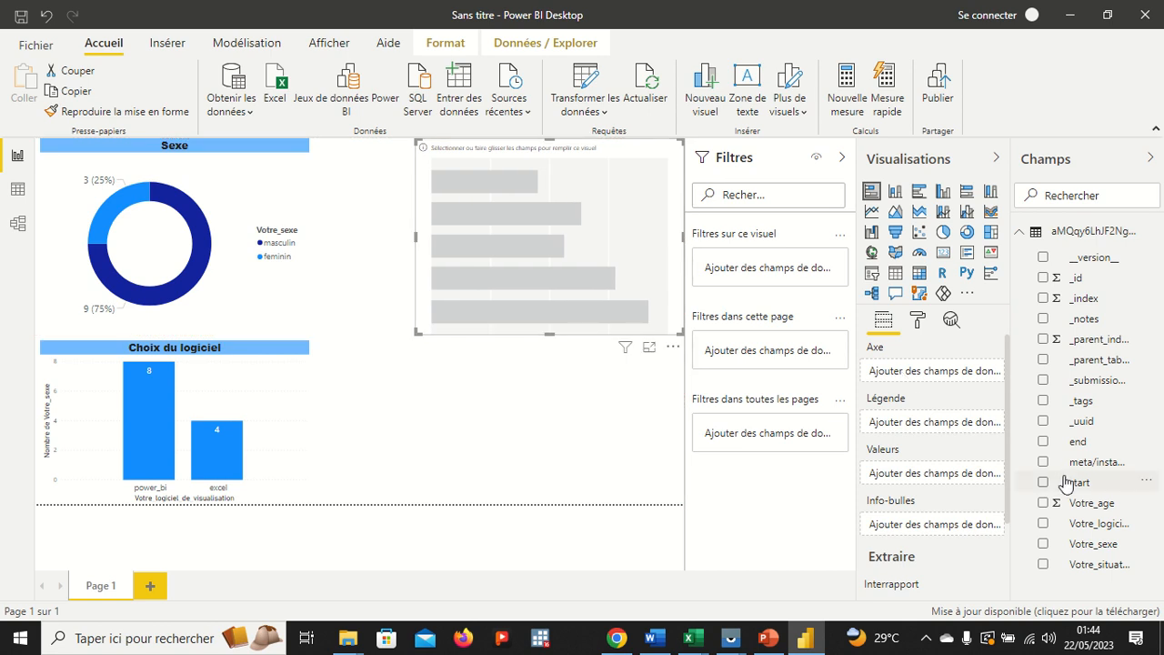
left_click(1096, 566)
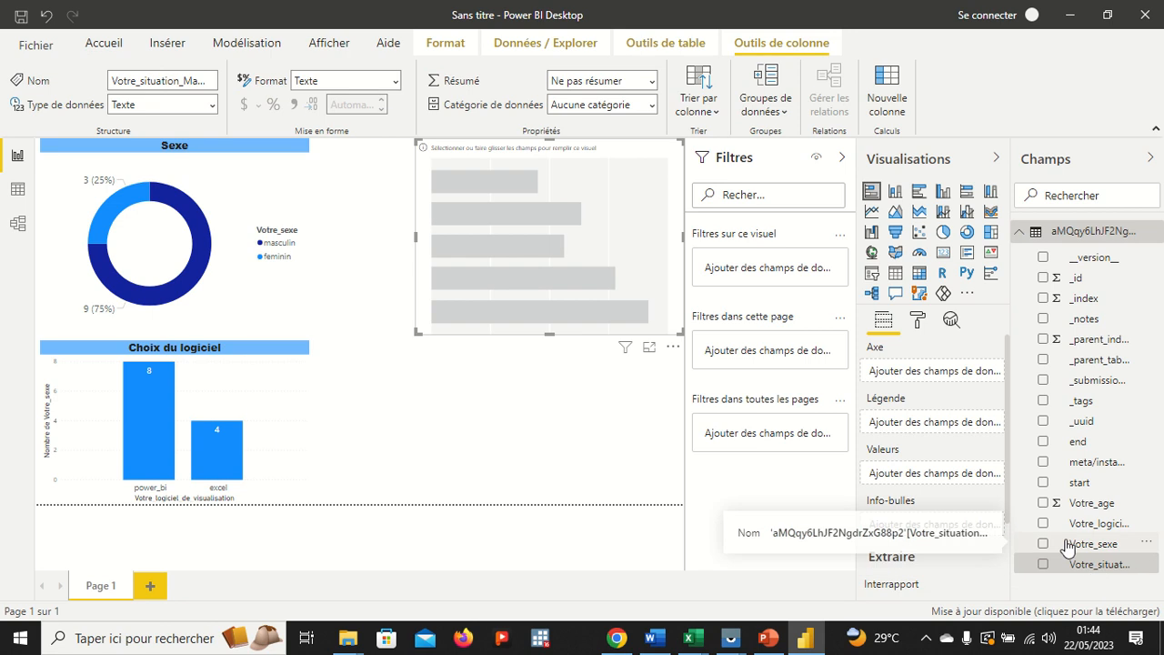
left_click(919, 320)
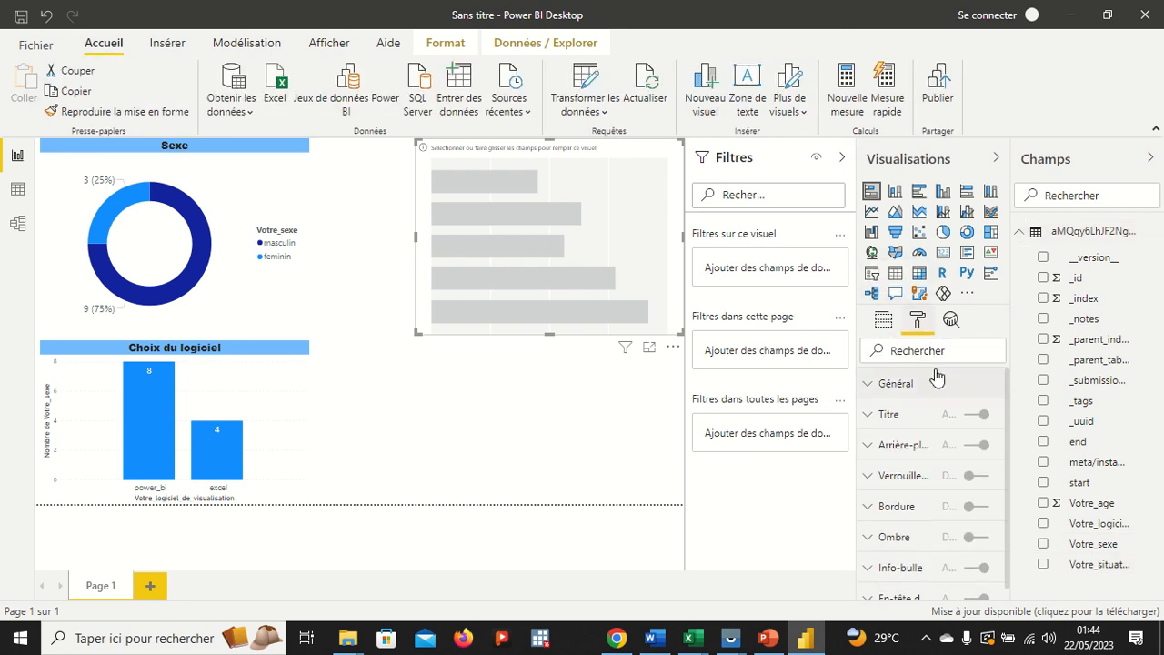
left_click(884, 320)
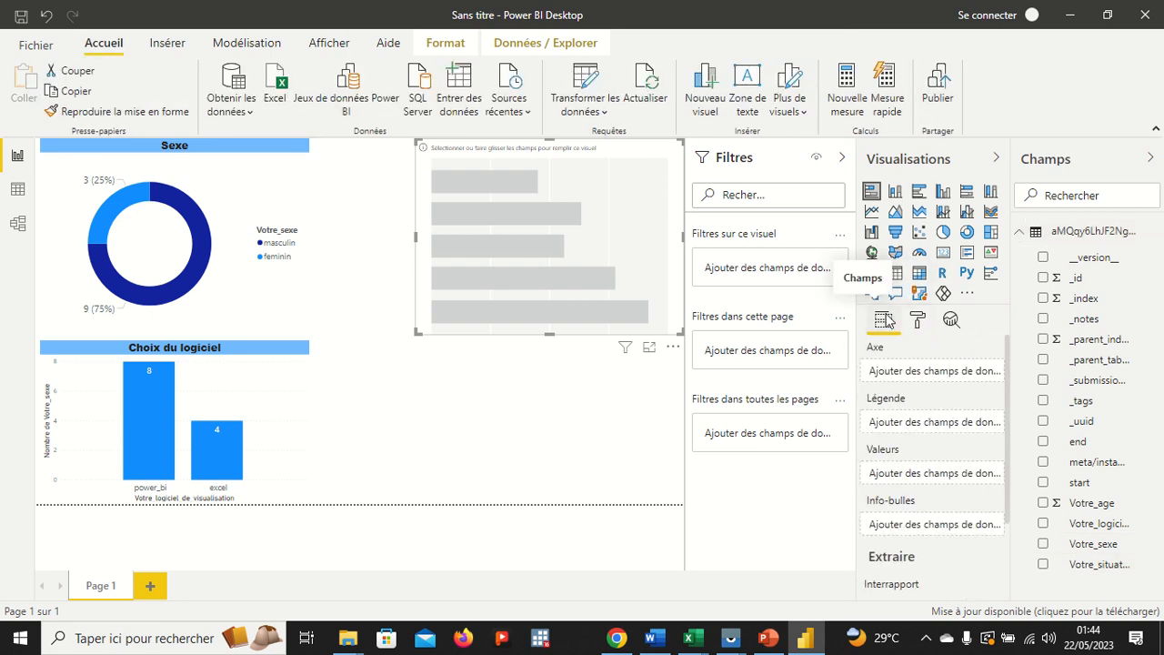
left_click_drag(1098, 565, 940, 383)
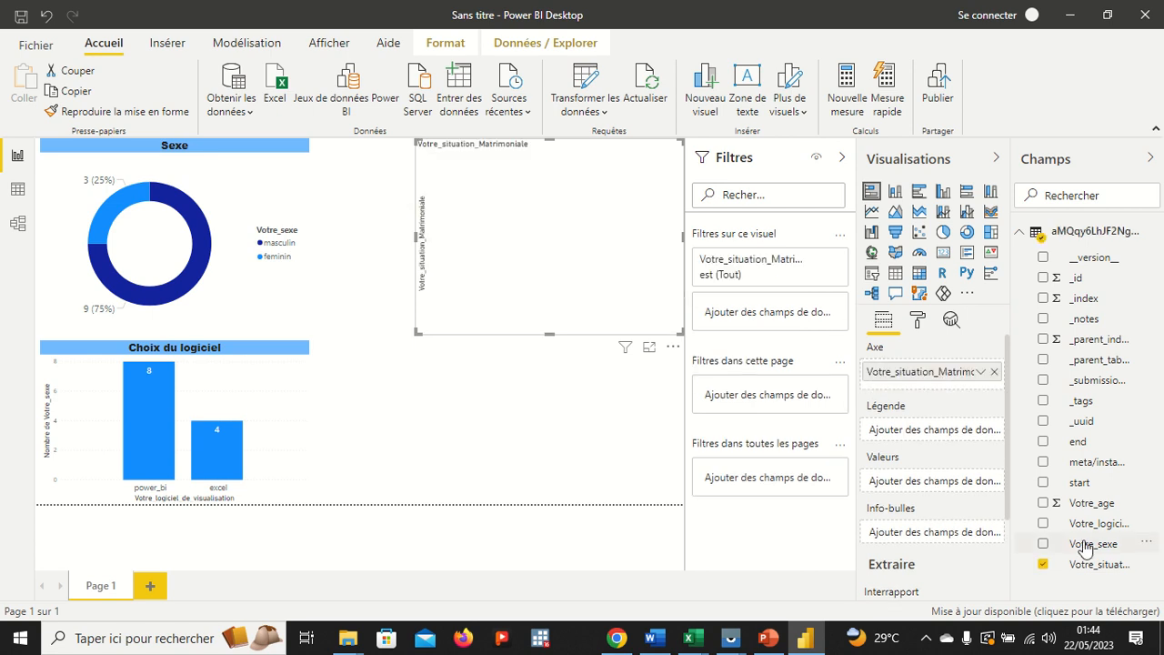
Add Votre_age to the bar chart's values, aggregated as Moyenne, and deselect the chart
left_click_drag(1080, 505, 937, 487)
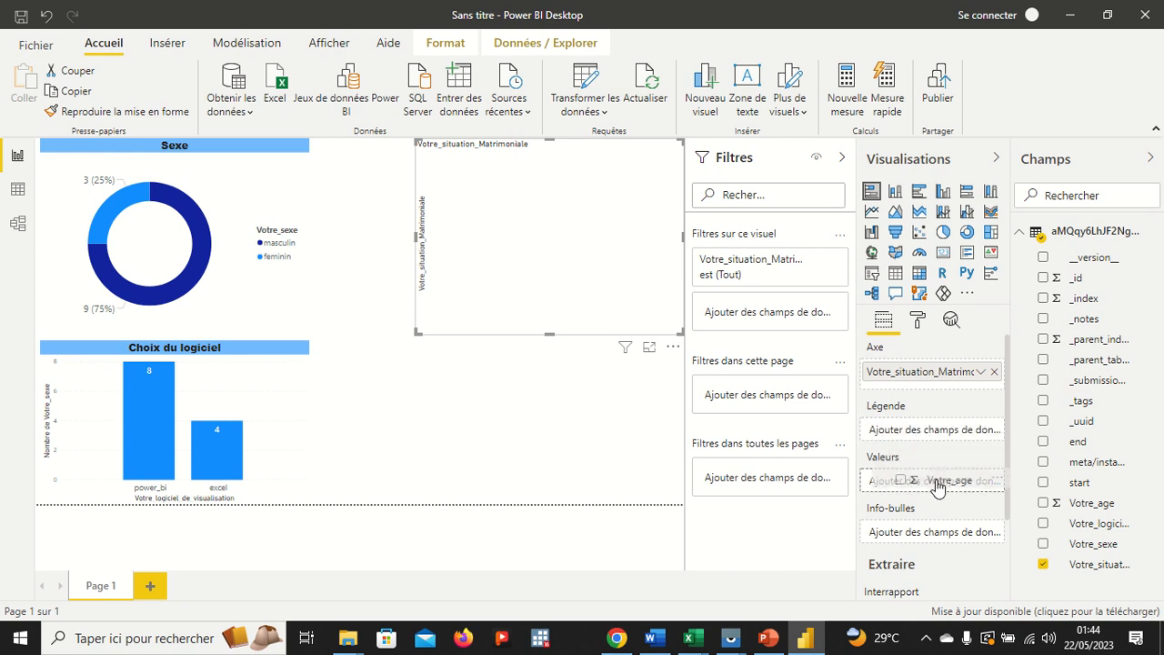
left_click_drag(938, 487, 933, 490)
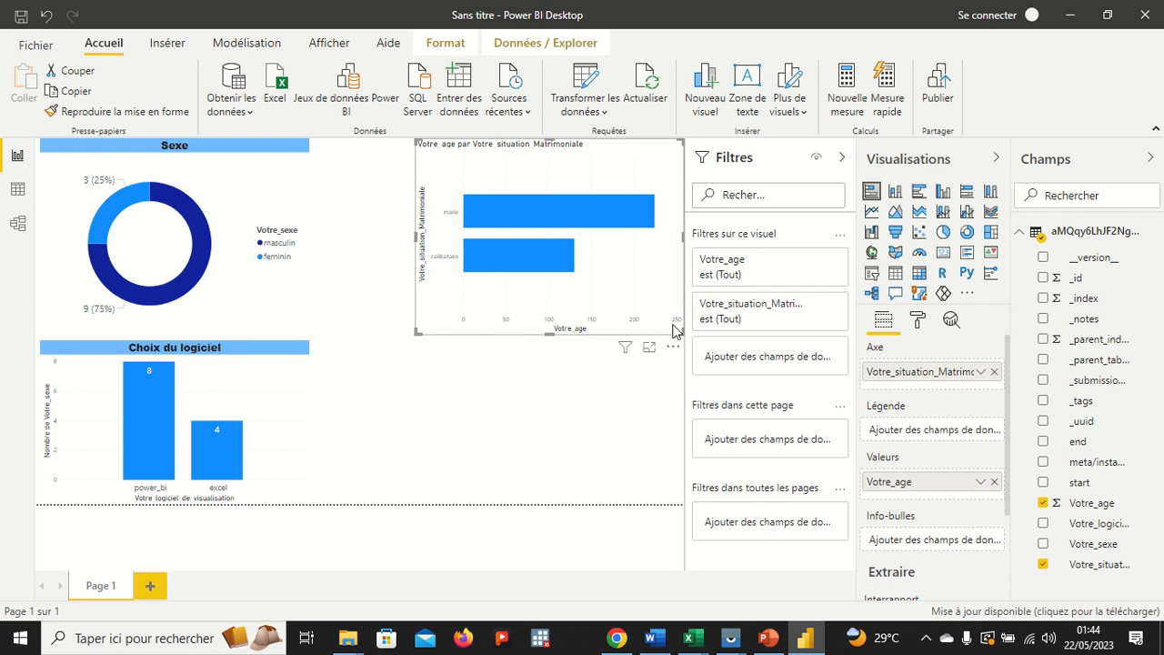
left_click(980, 482)
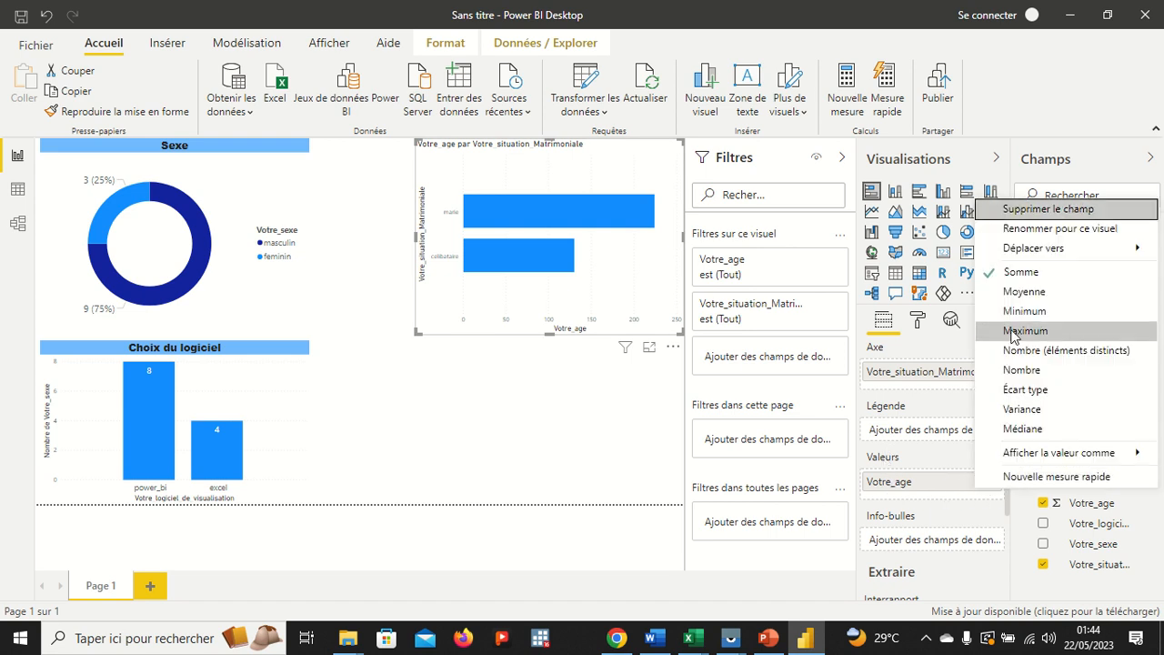
left_click(1019, 295)
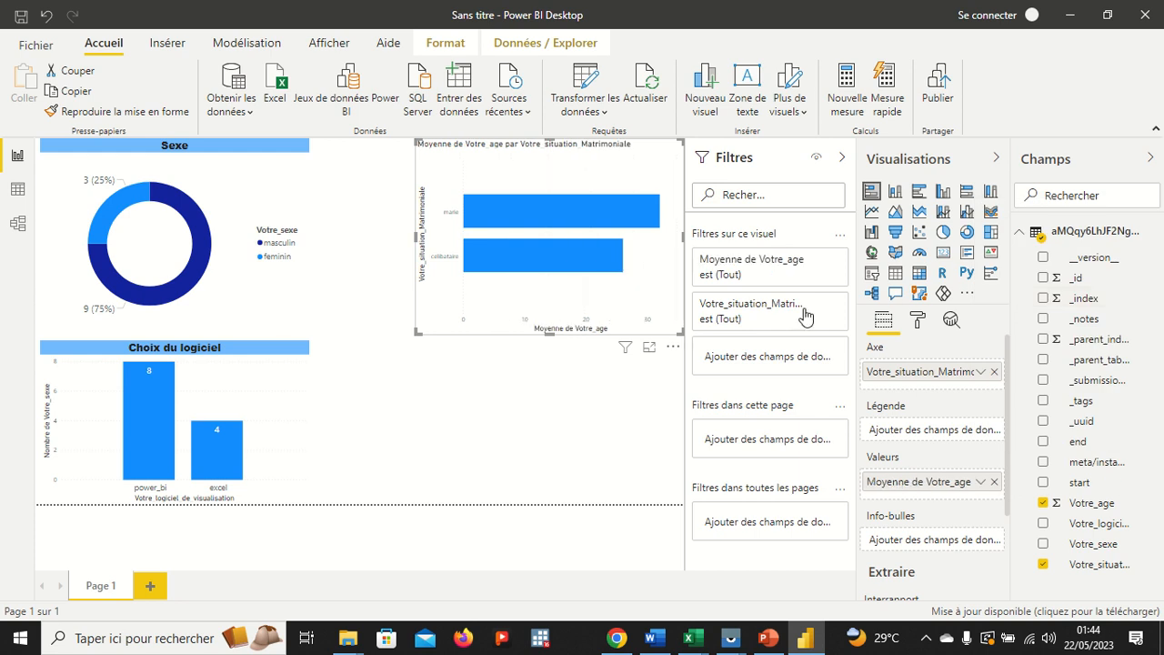
left_click(591, 412)
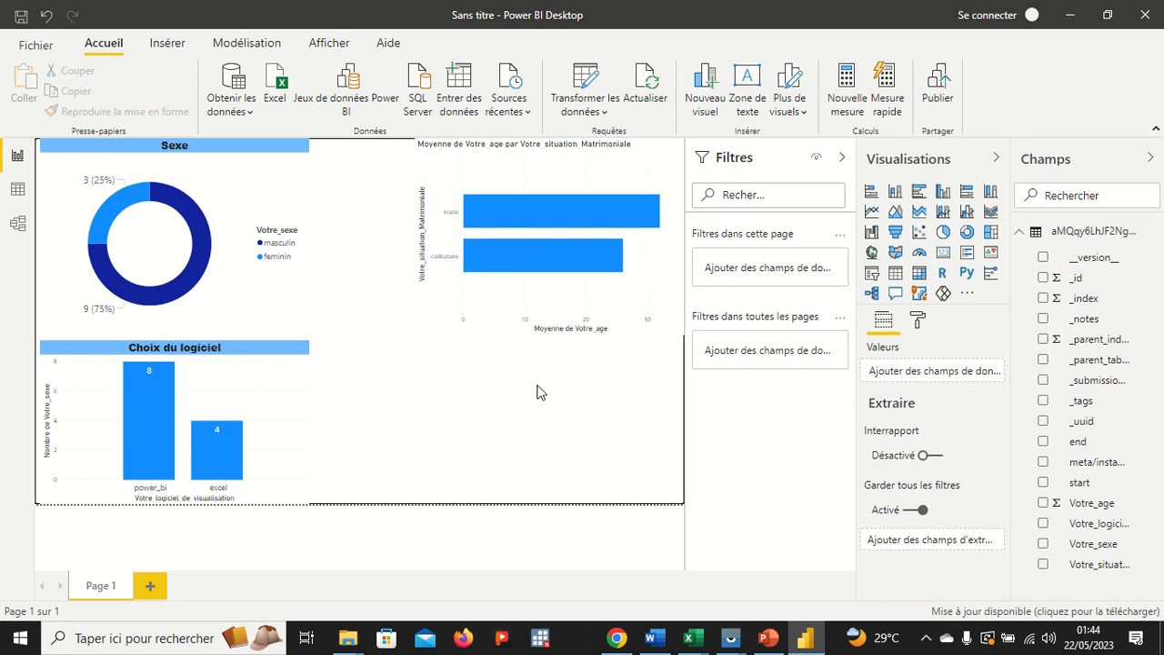
Copy the formatting of the "Choix du logiciel" column chart onto the stacked bar chart
left_click(241, 390)
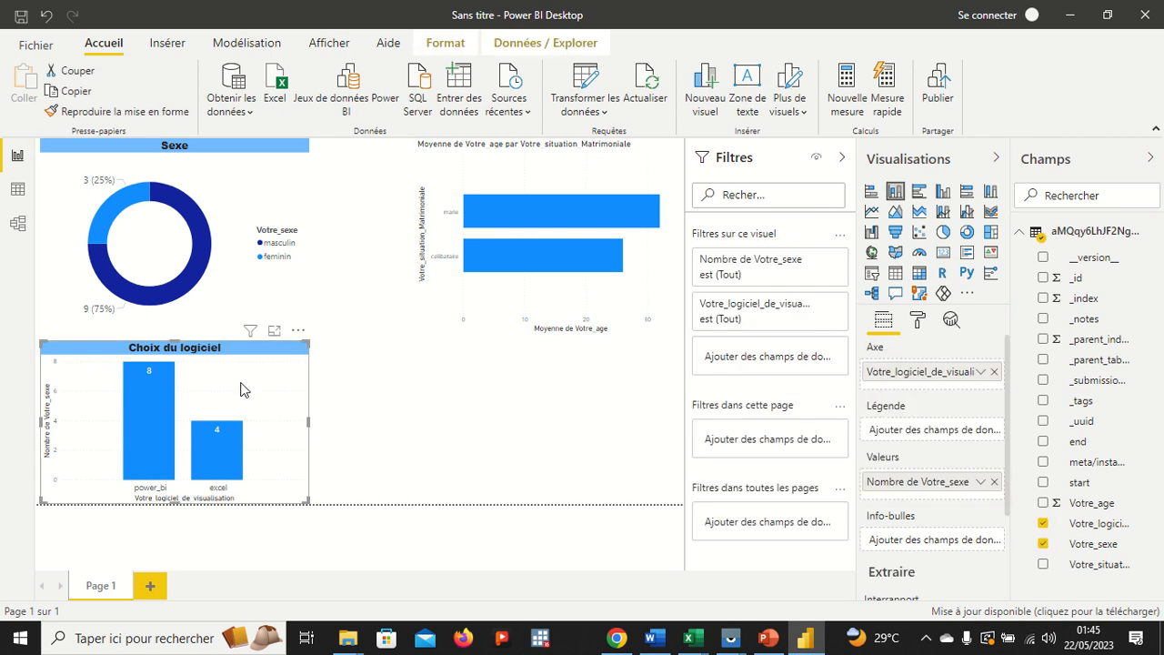
left_click(113, 112)
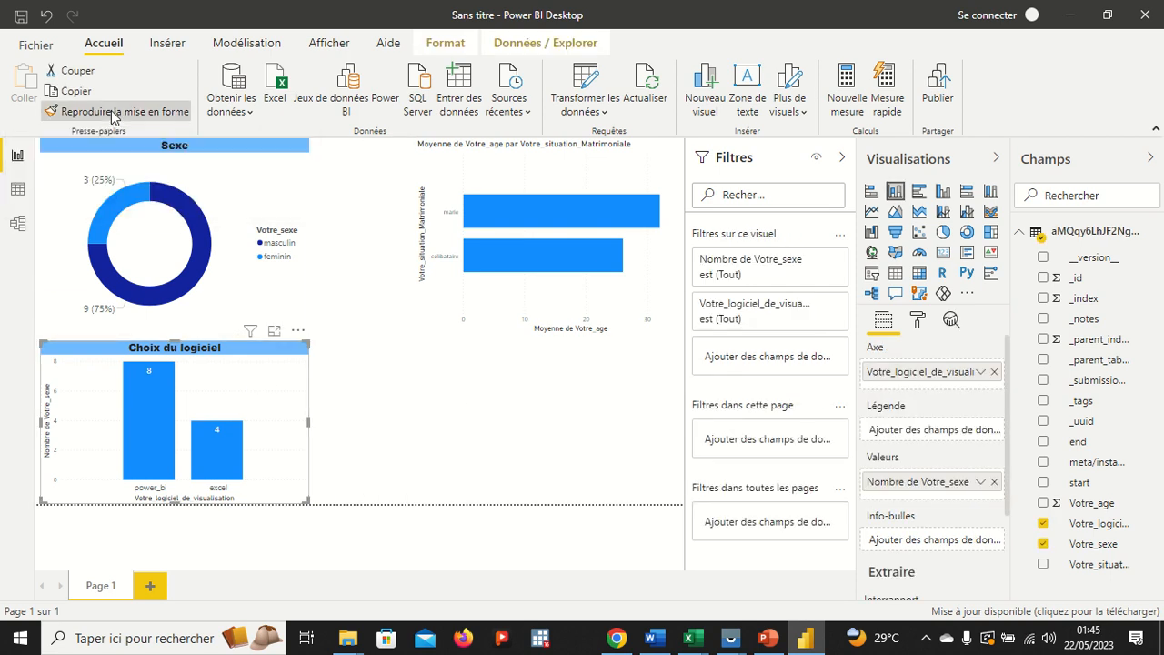
left_click(535, 182)
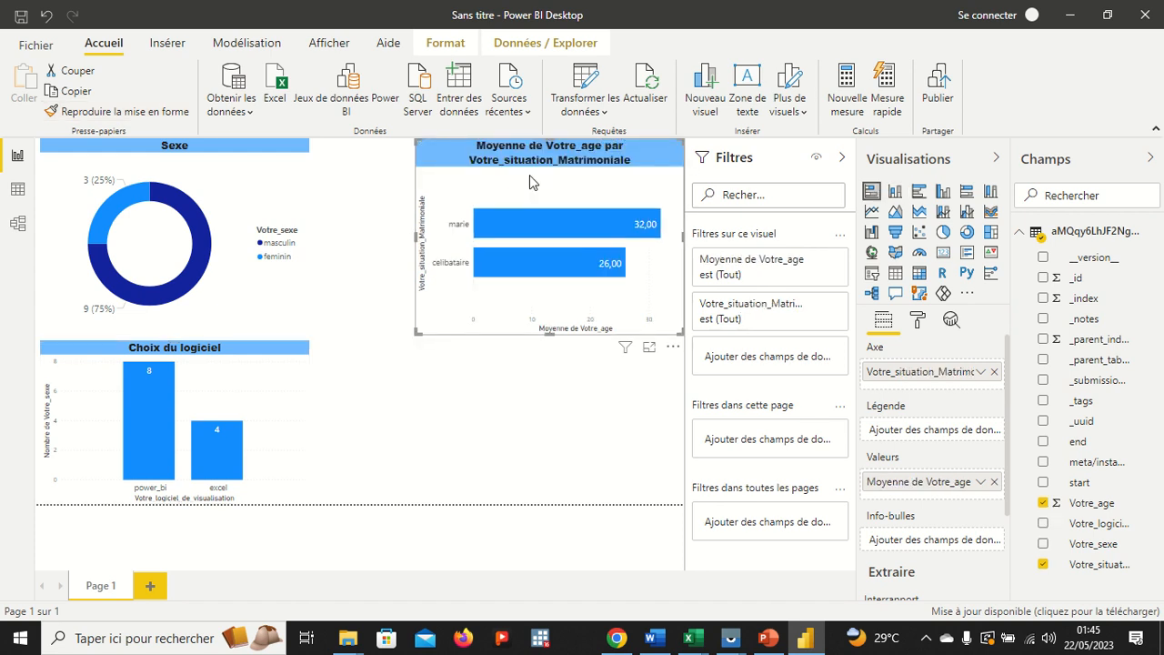
Change the bar chart's title text to "Age moyen selon la sit_mat" and deselect the chart
left_click(916, 324)
scroll(925, 474, "down", 3)
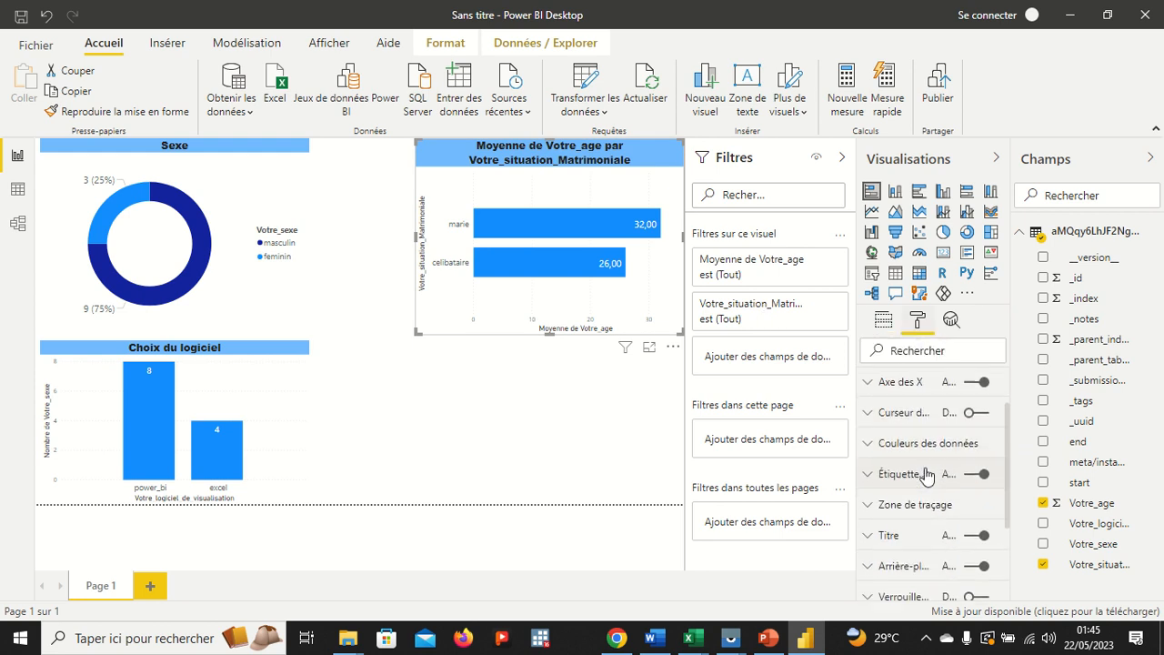
scroll(926, 475, "down", 1)
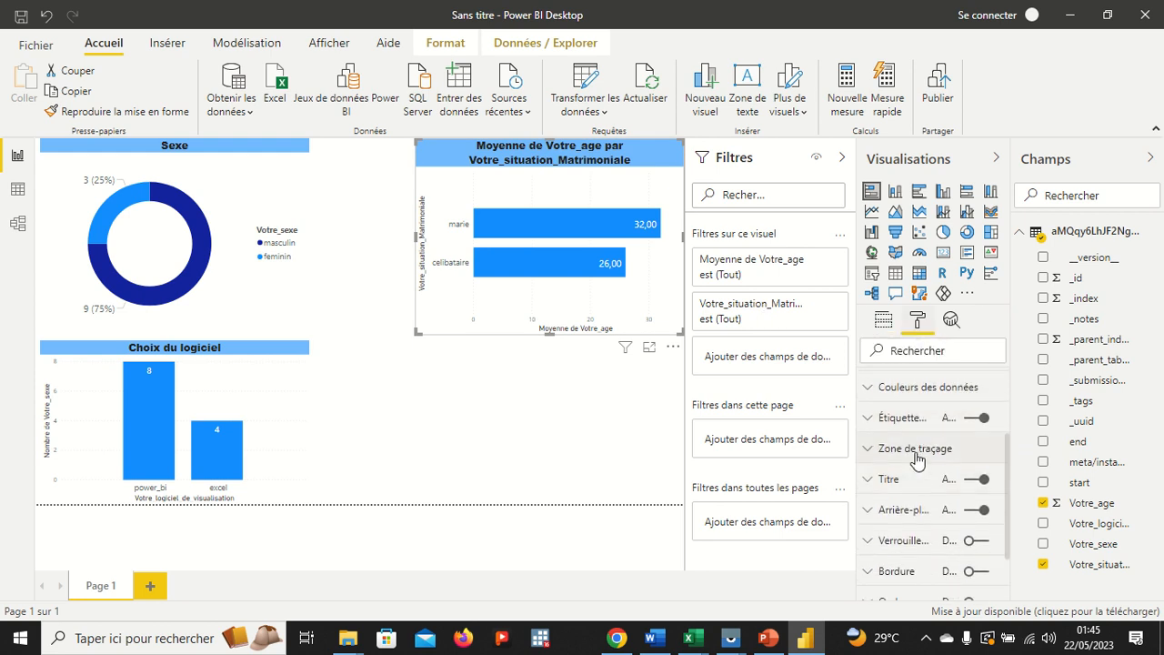
left_click(884, 479)
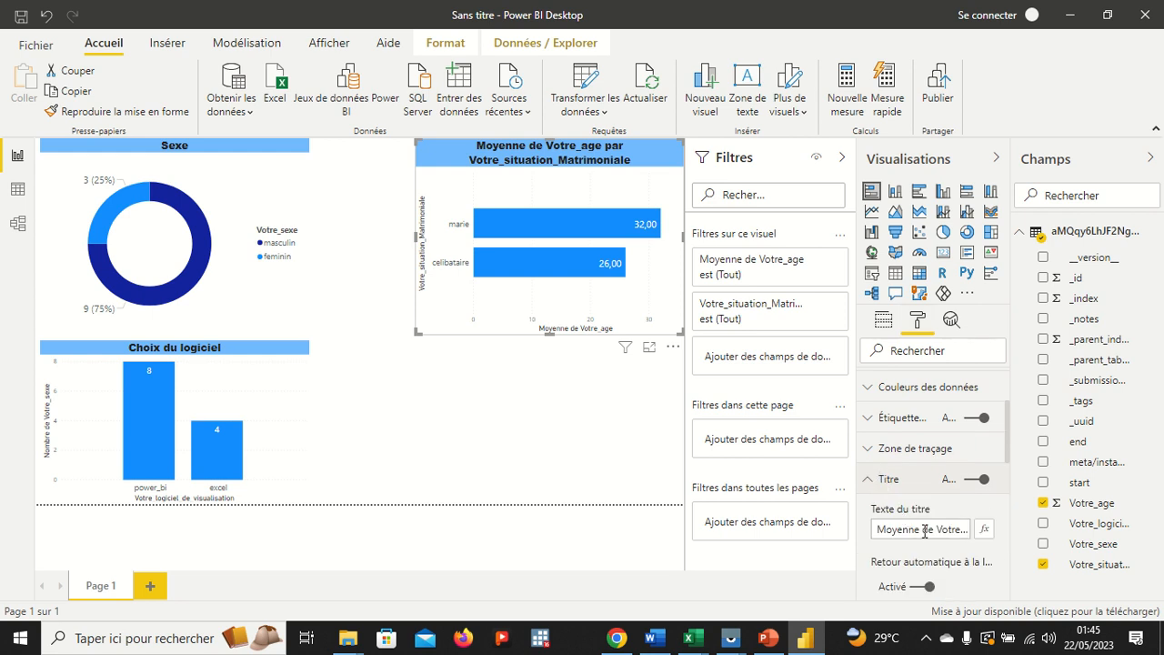
left_click_drag(881, 532, 1003, 537)
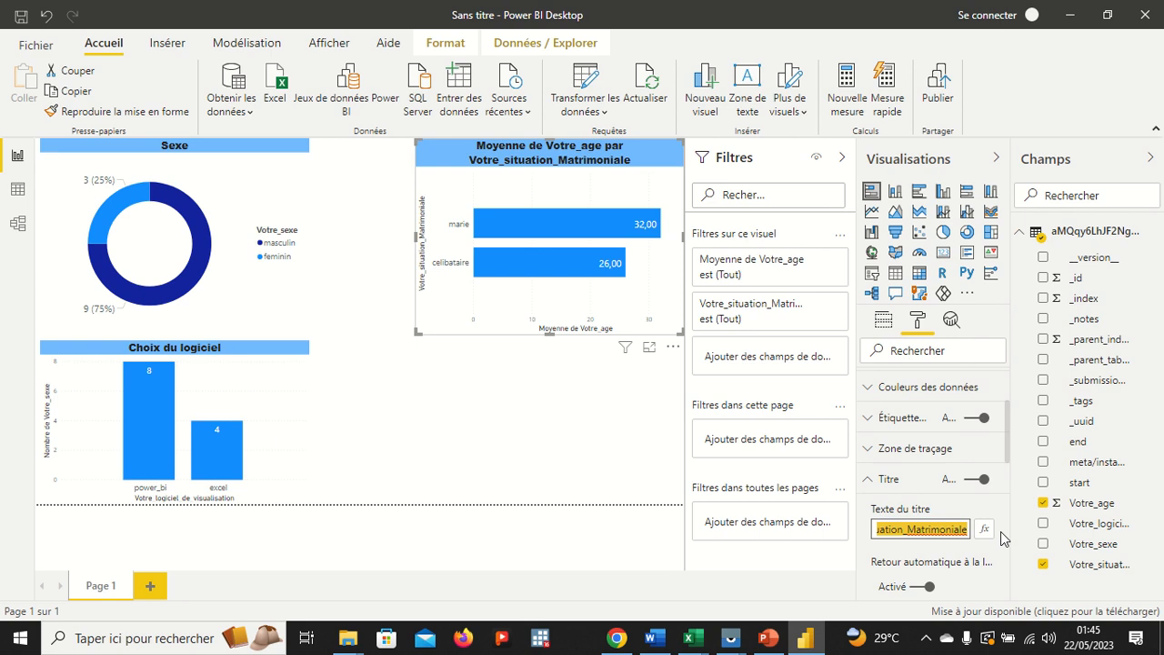
type("Age ")
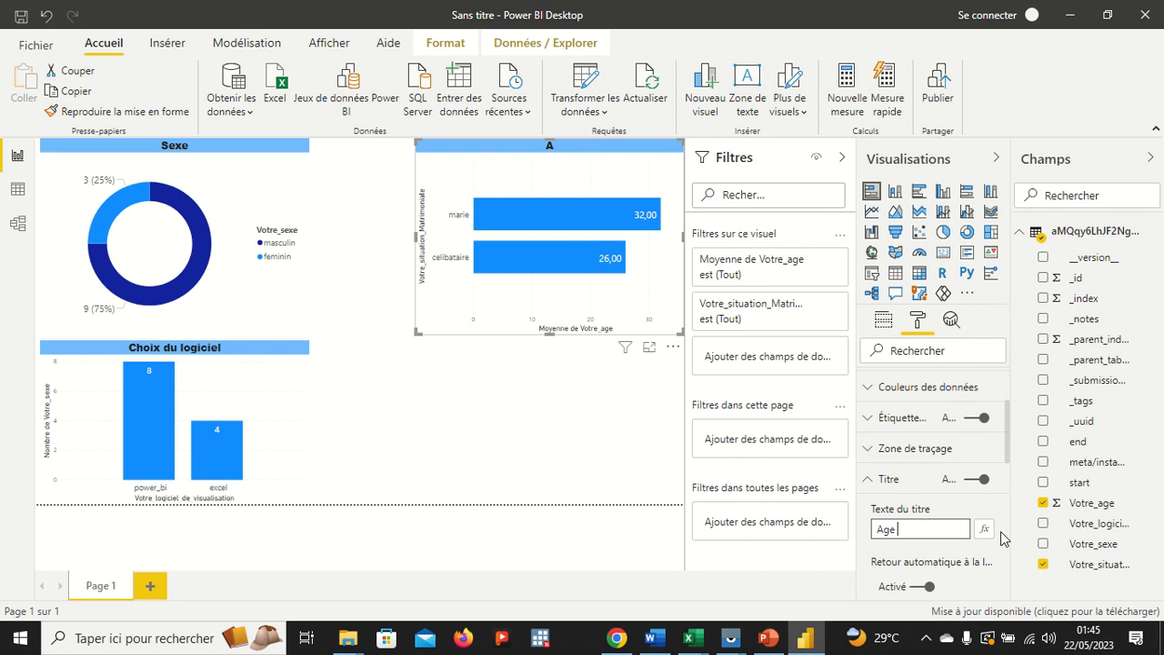
type("moyen selon la sit")
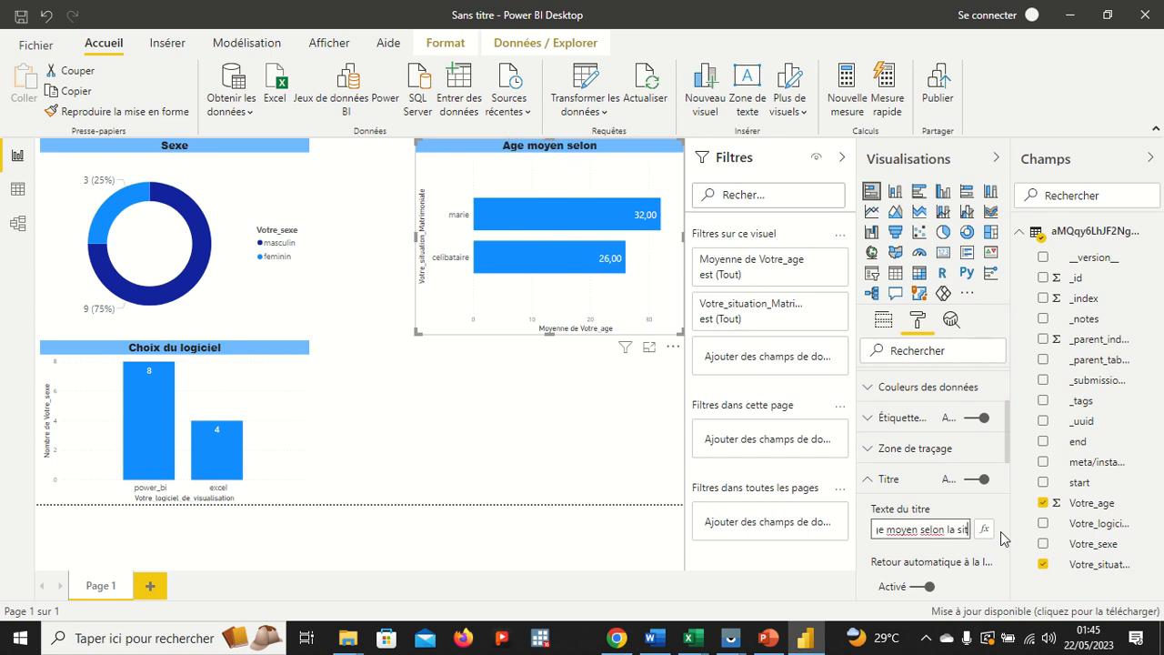
type("_mat")
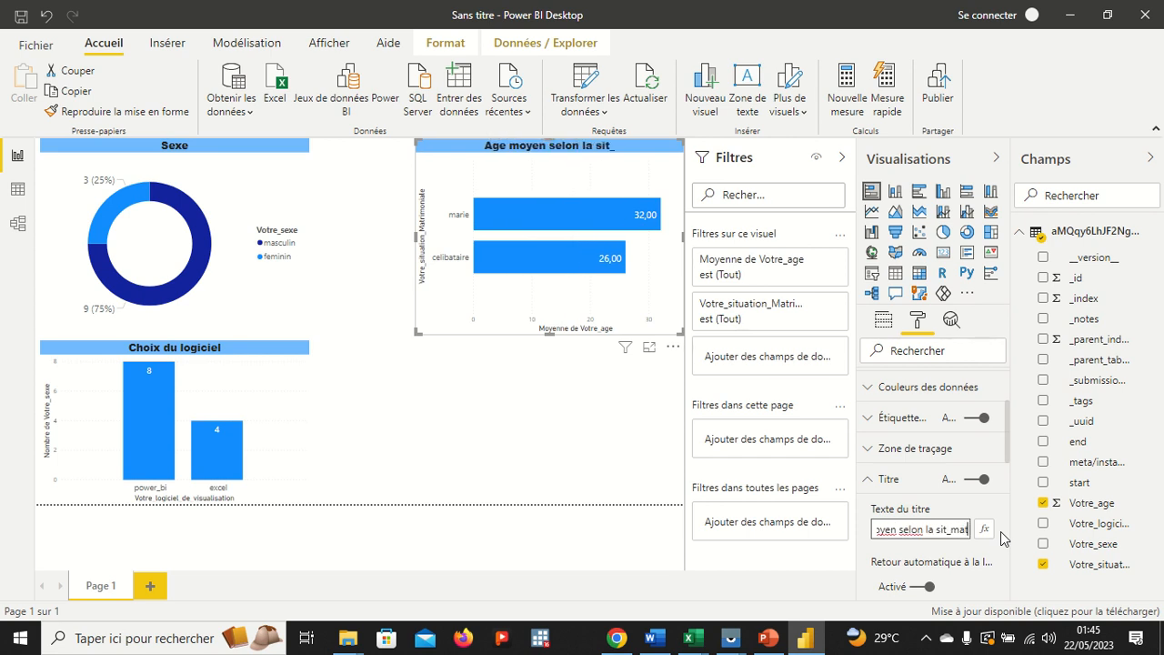
left_click(634, 394)
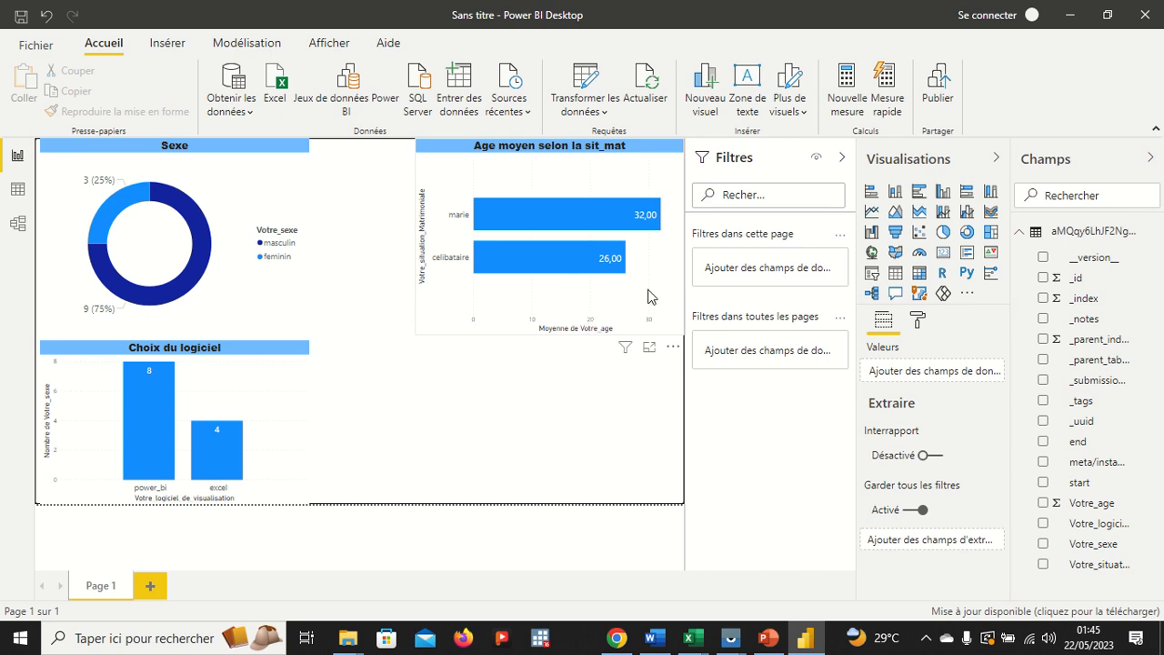
Turn off the X axis of the average-age bar chart and the Y axis of the "Choix du logiciel" column chart
left_click(918, 320)
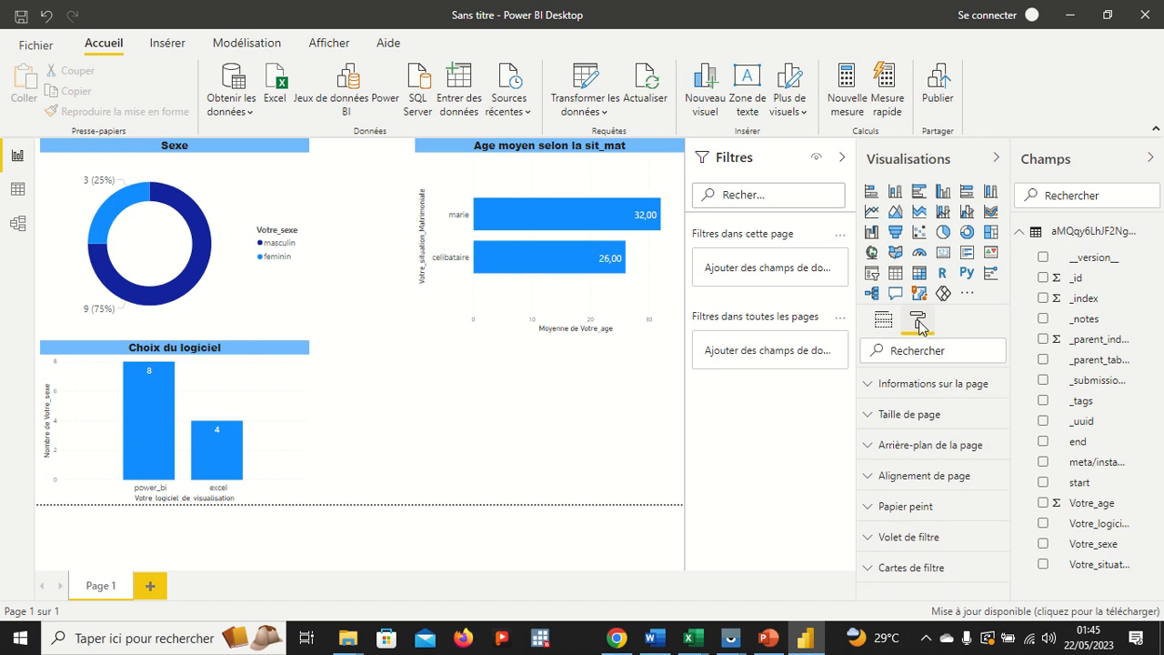
left_click(659, 280)
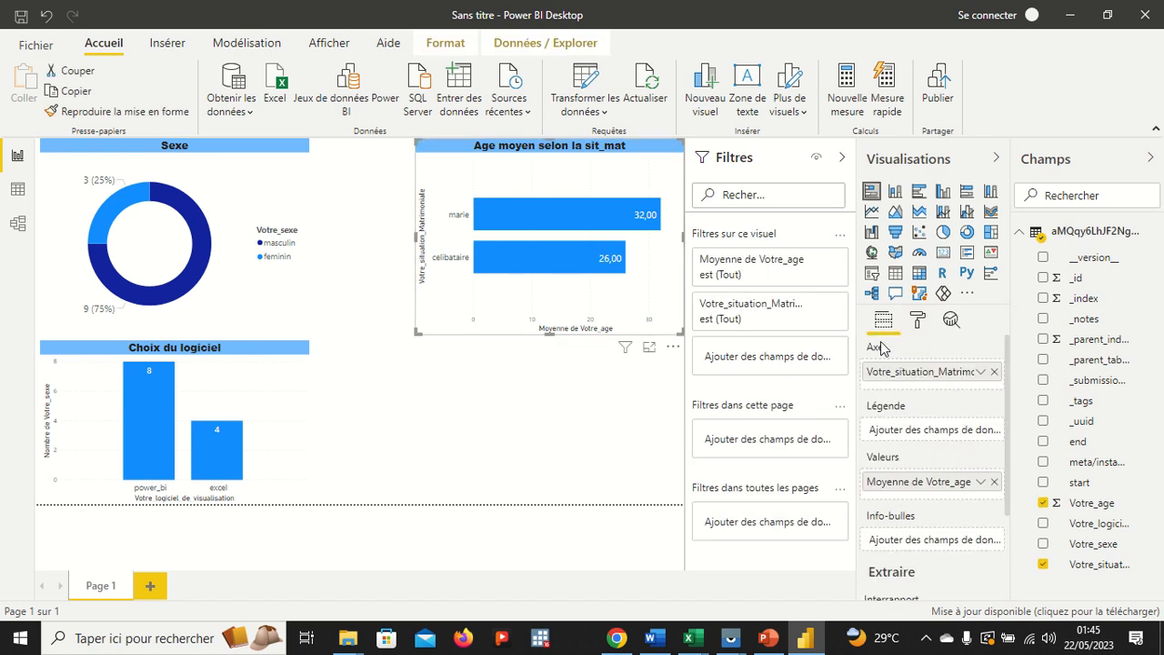
left_click(917, 320)
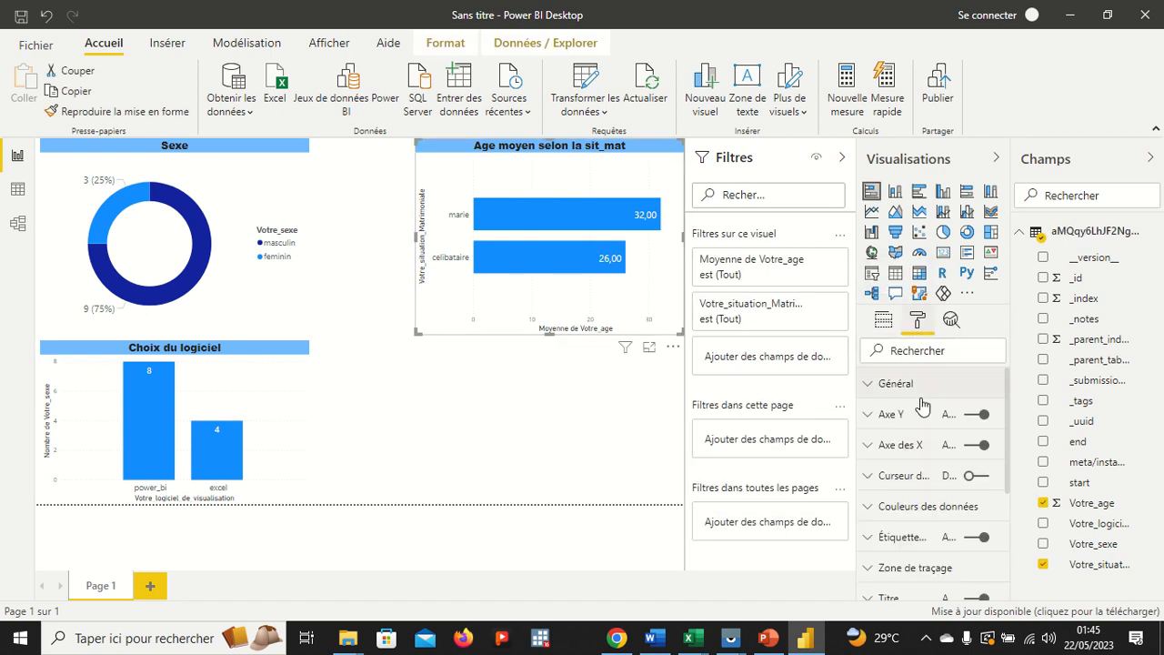
left_click(981, 444)
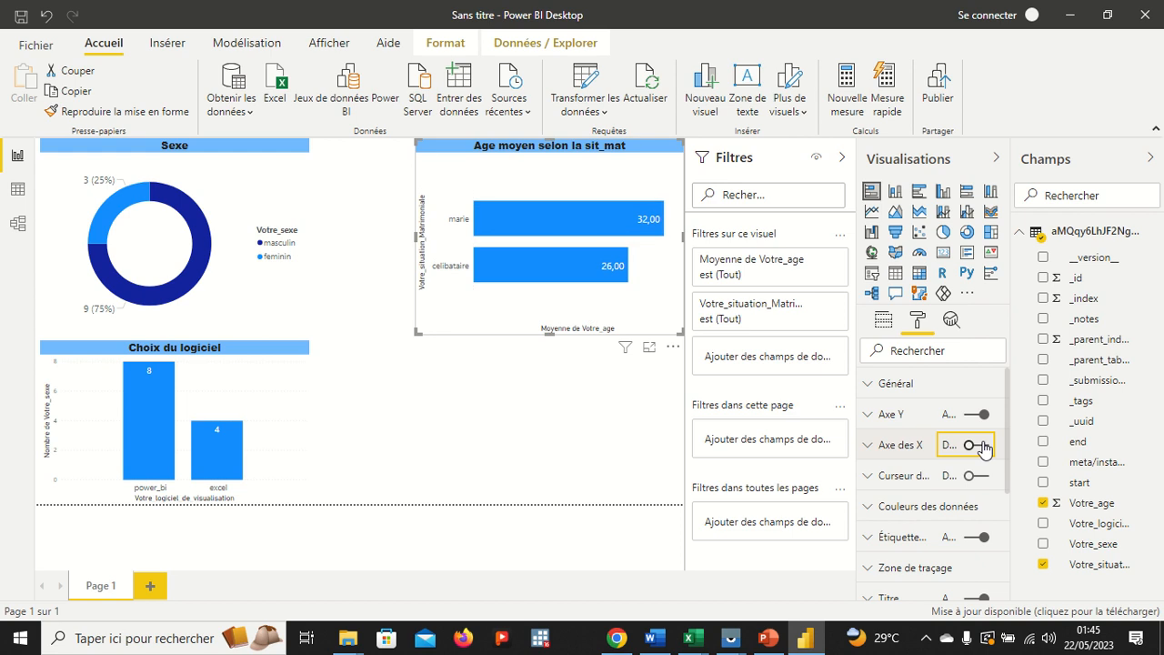
left_click(256, 396)
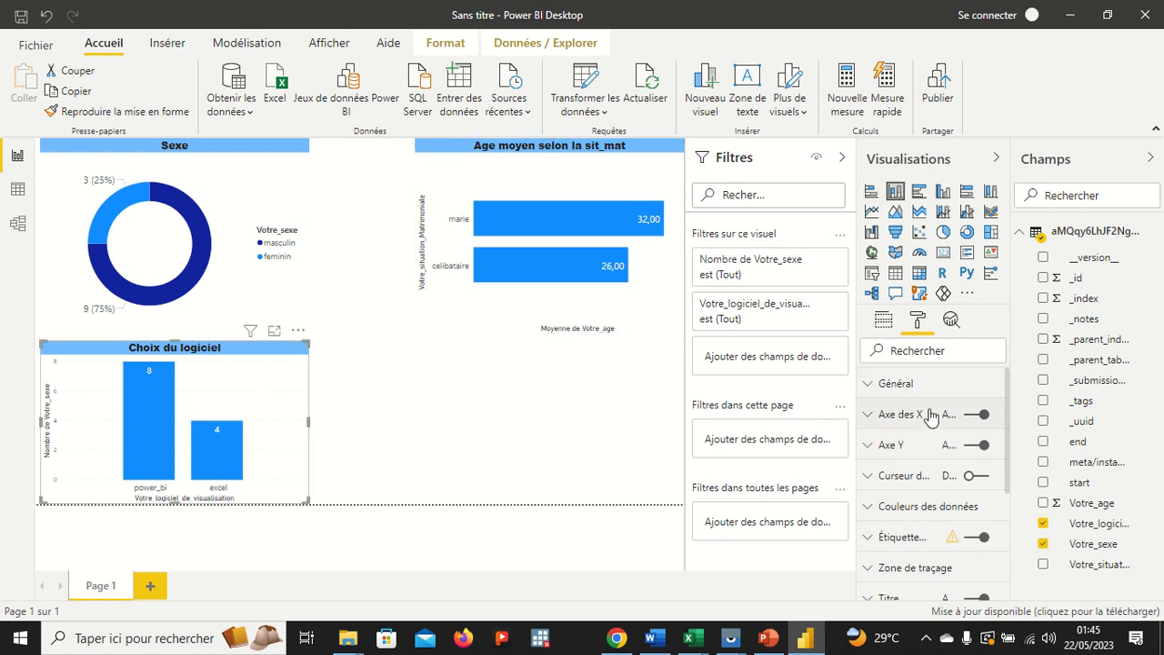
left_click(982, 446)
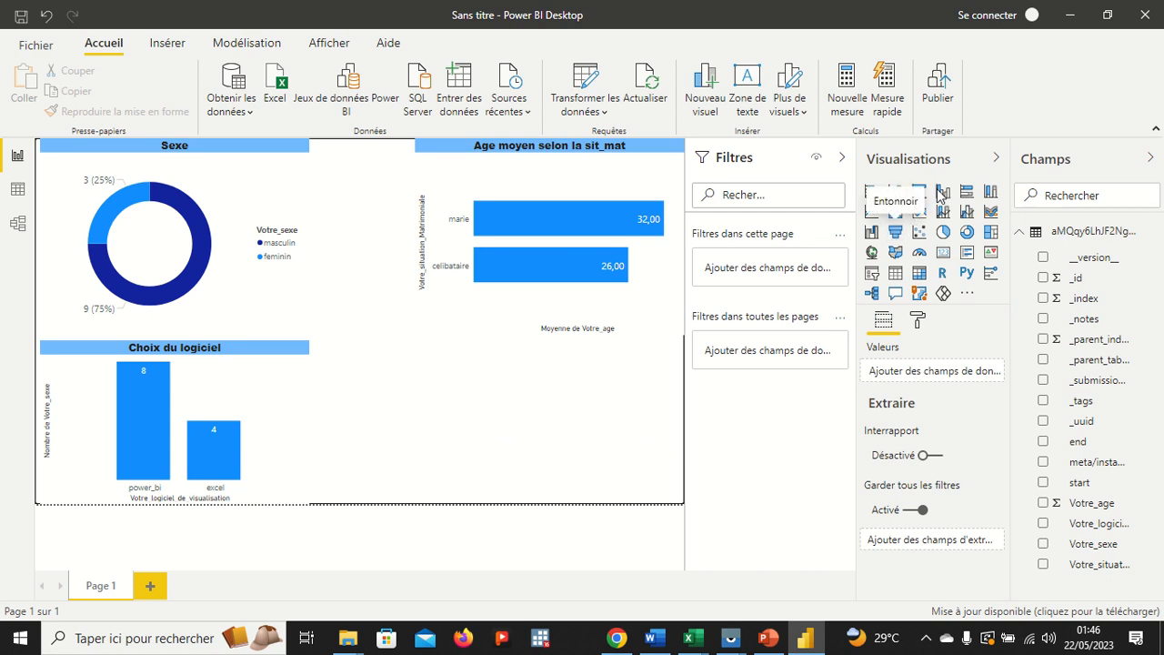
Insert a stacked column chart and place it below the average-age bar chart
left_click(895, 191)
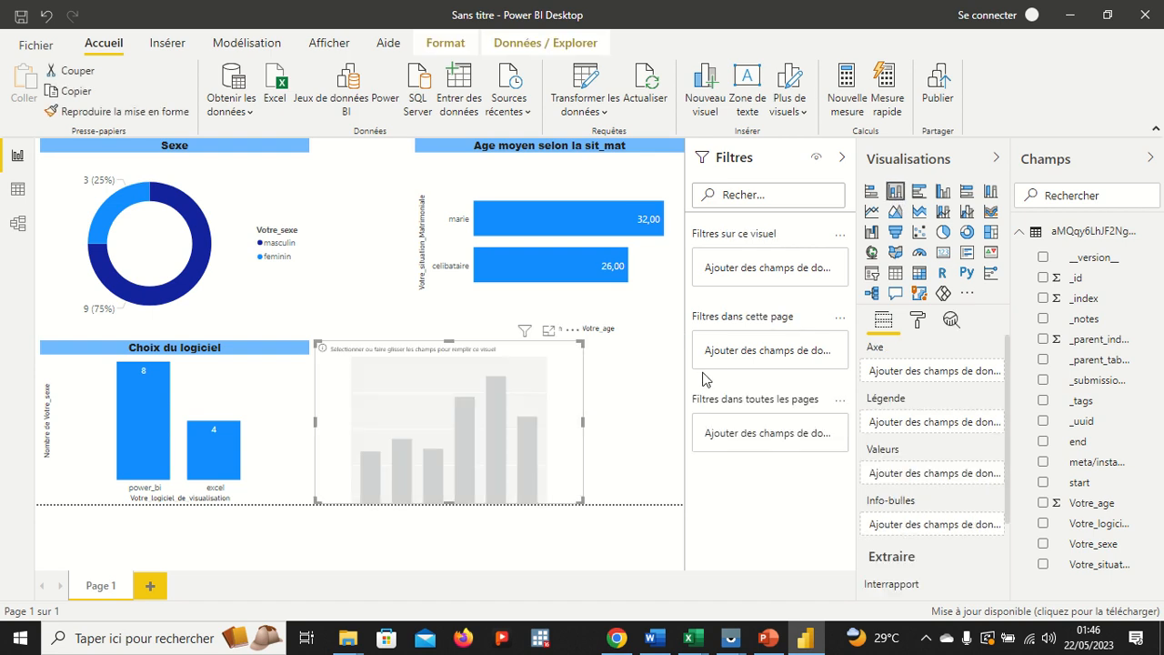
left_click_drag(546, 408, 632, 406)
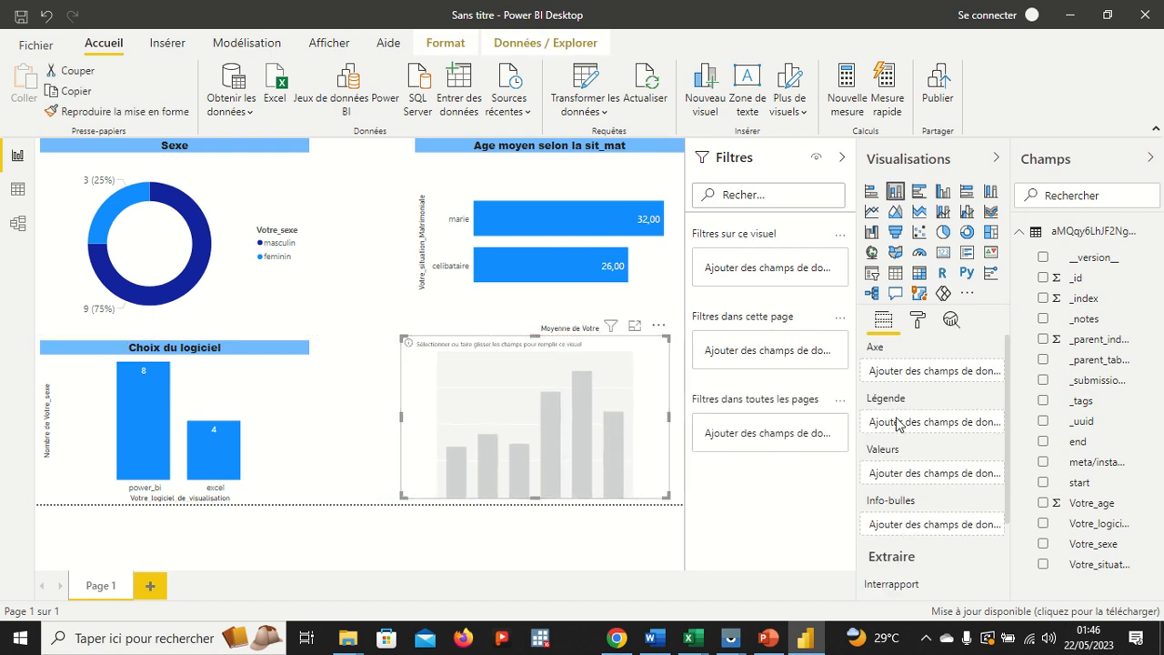